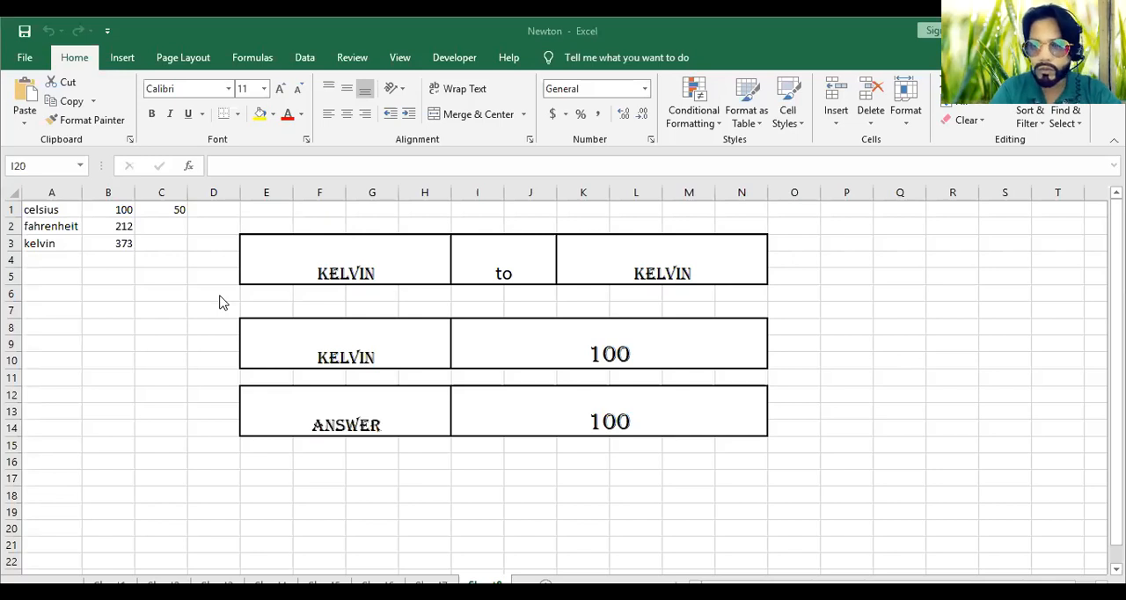
Examine the reference temperatures for celsius, fahrenheit and kelvin in cells A1 to C3
{"action": "left_click", "coordinate": [176, 209]}
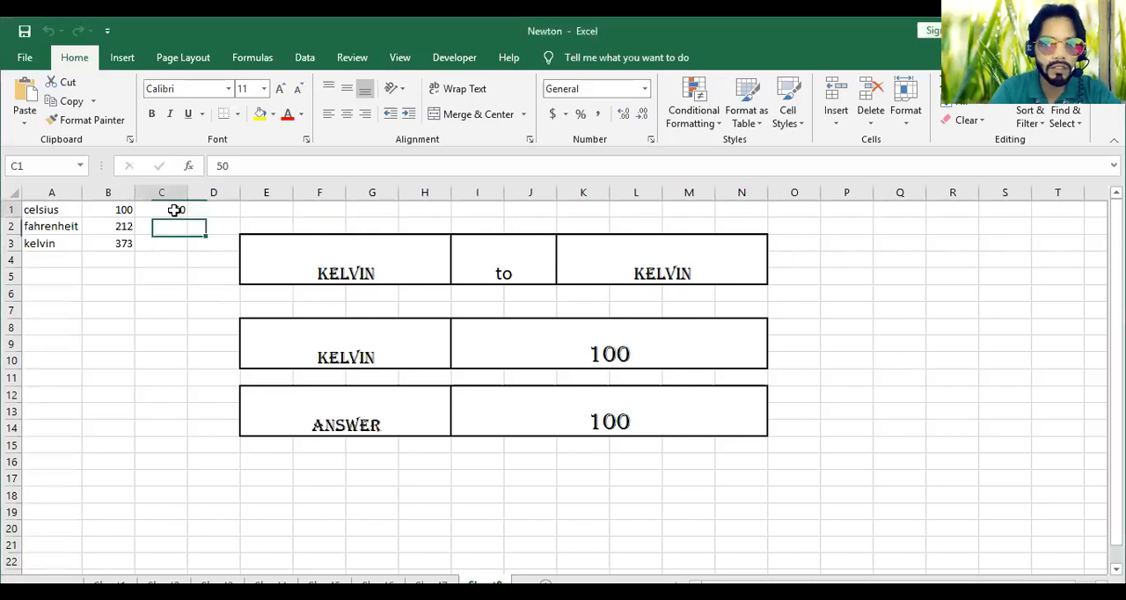
{"action": "left_click", "coordinate": [41, 210]}
{"action": "left_click", "coordinate": [107, 210]}
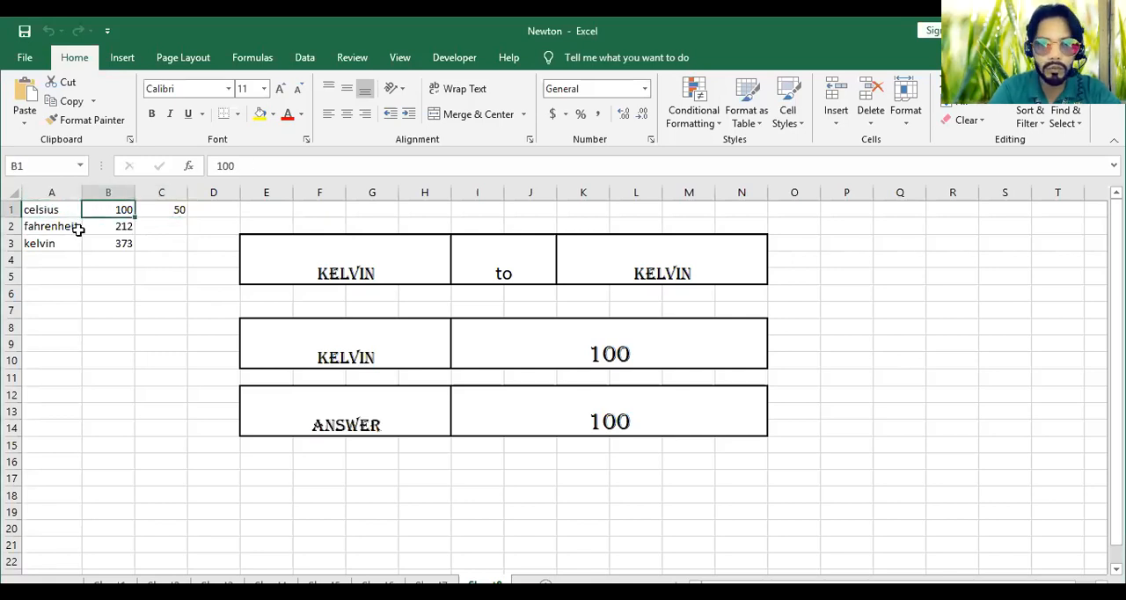
{"action": "left_click", "coordinate": [45, 227]}
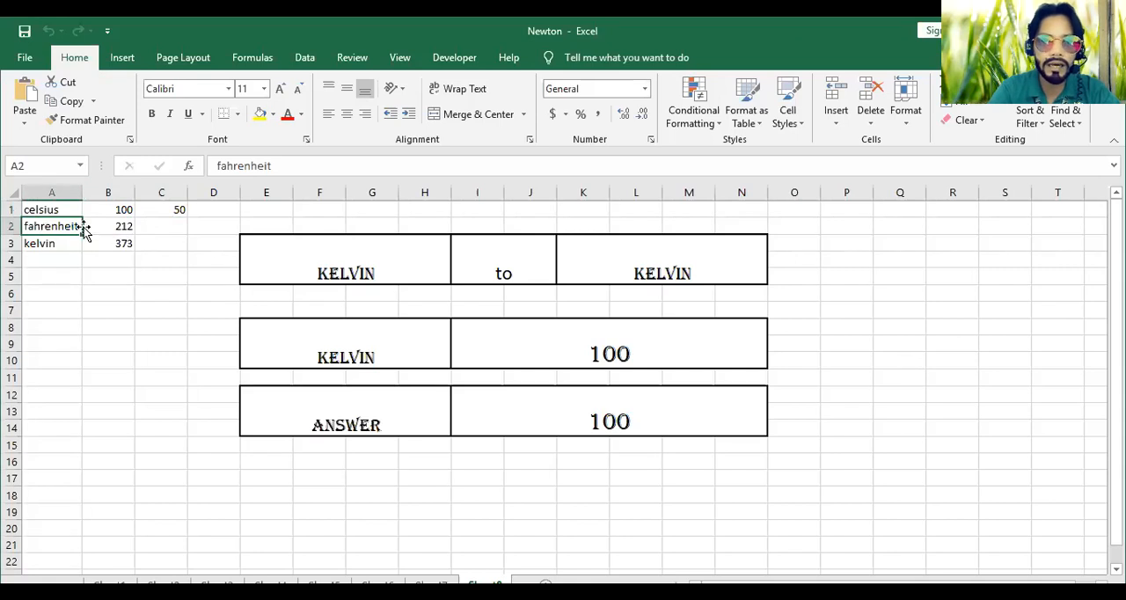
{"action": "left_click", "coordinate": [109, 226]}
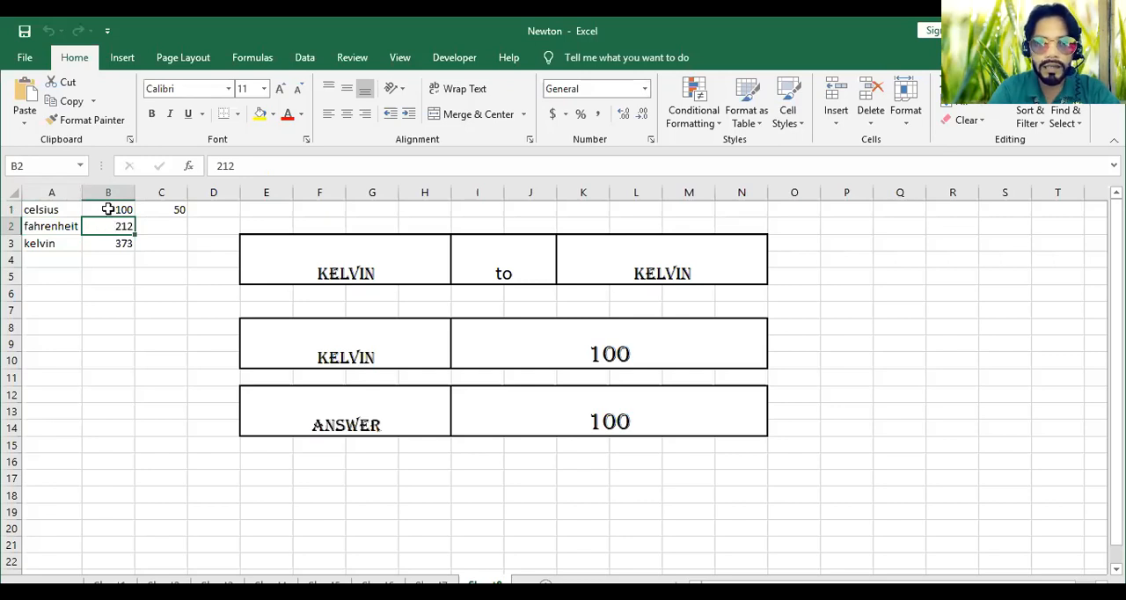
{"action": "left_click", "coordinate": [105, 210]}
{"action": "left_click_drag", "start_coordinate": [105, 210], "coordinate": [103, 223]}
{"action": "left_click", "coordinate": [103, 225]}
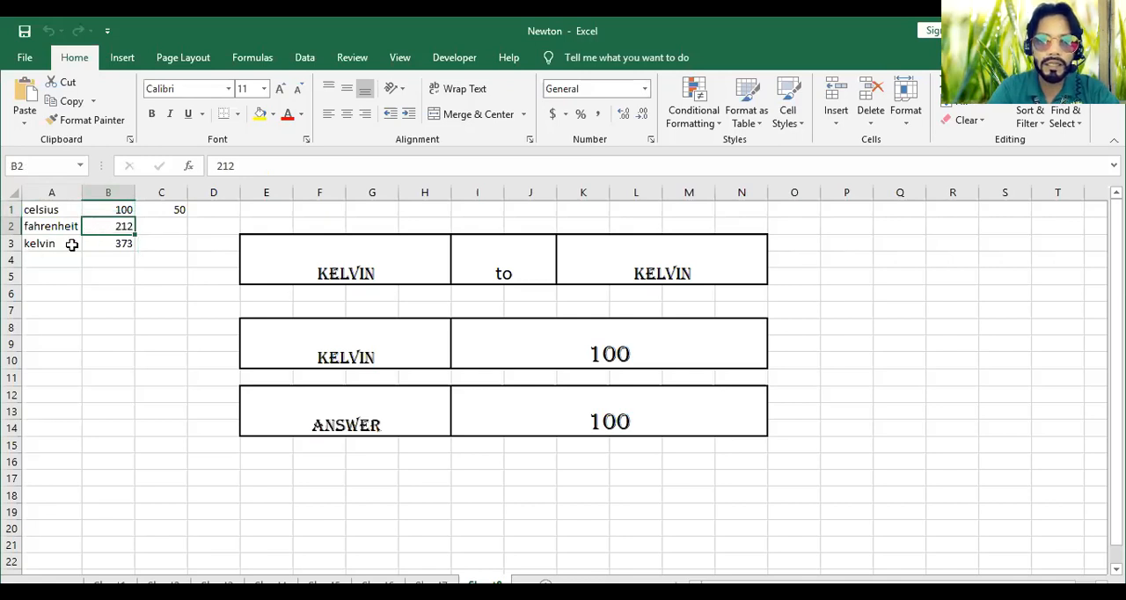
{"action": "left_click", "coordinate": [93, 242]}
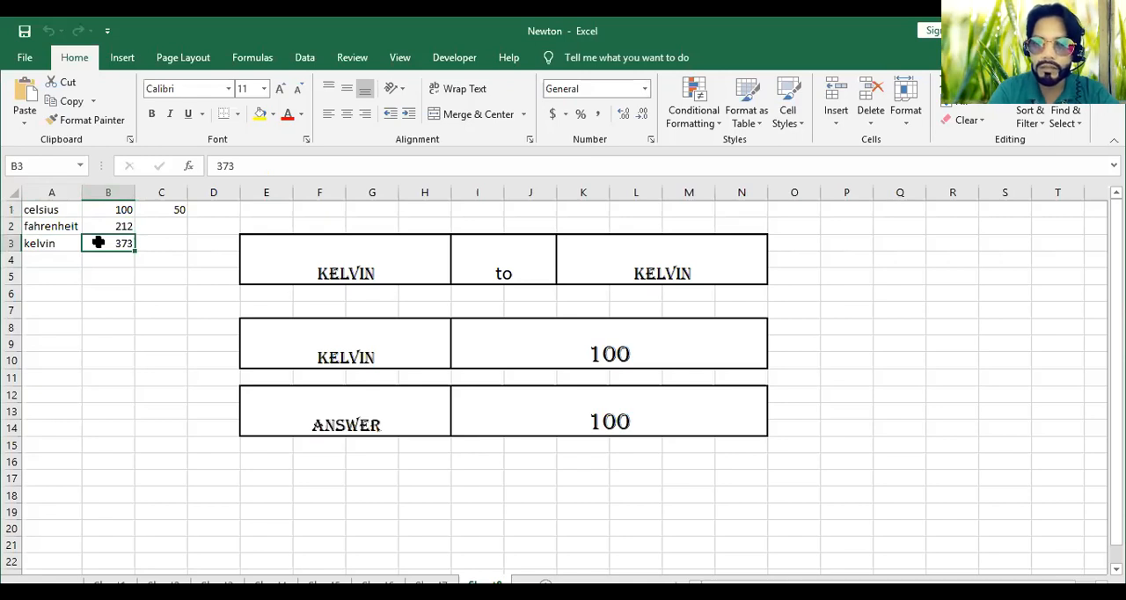
Set the converter's source unit in E3 to celsius and check the answer against the reference values in B1 and B3
{"action": "left_click", "coordinate": [434, 255]}
{"action": "left_click", "coordinate": [458, 244]}
{"action": "left_click", "coordinate": [444, 257]}
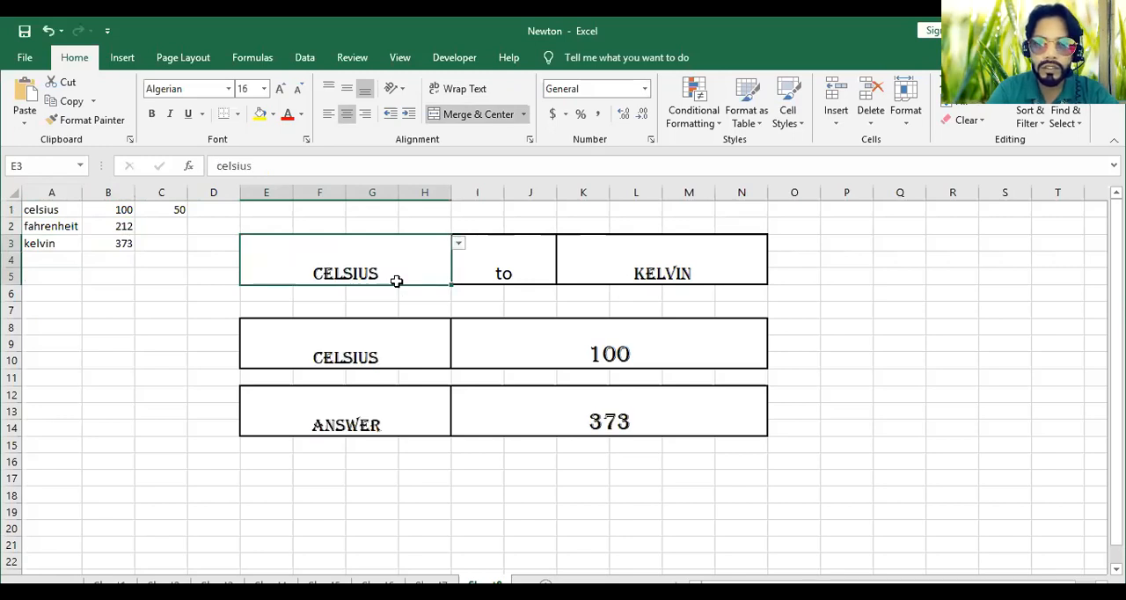
{"action": "left_click", "coordinate": [108, 209]}
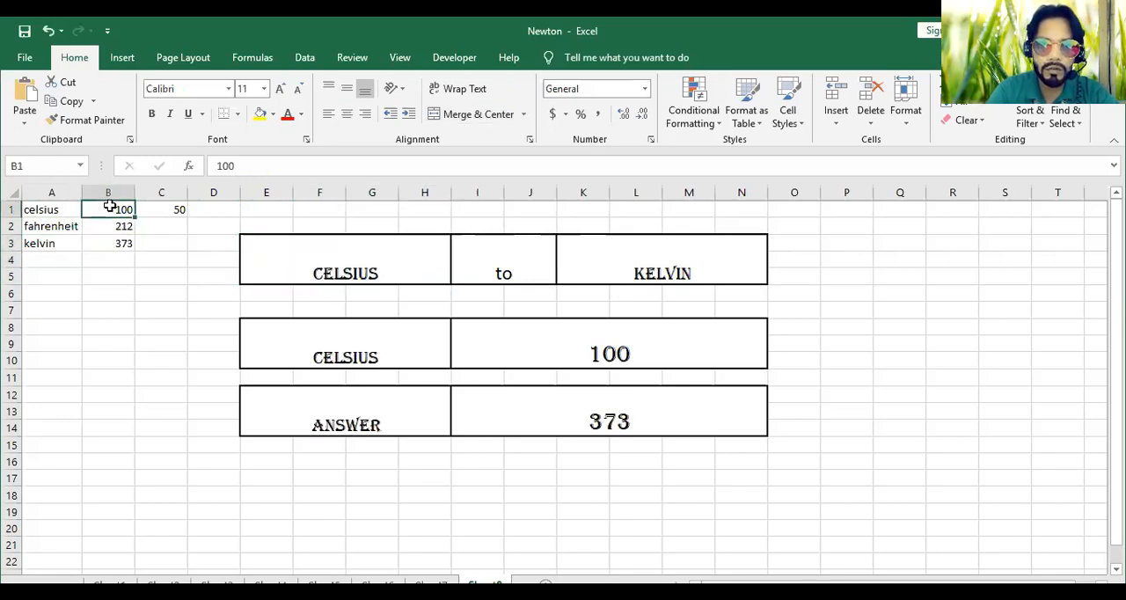
{"action": "left_click", "coordinate": [109, 244]}
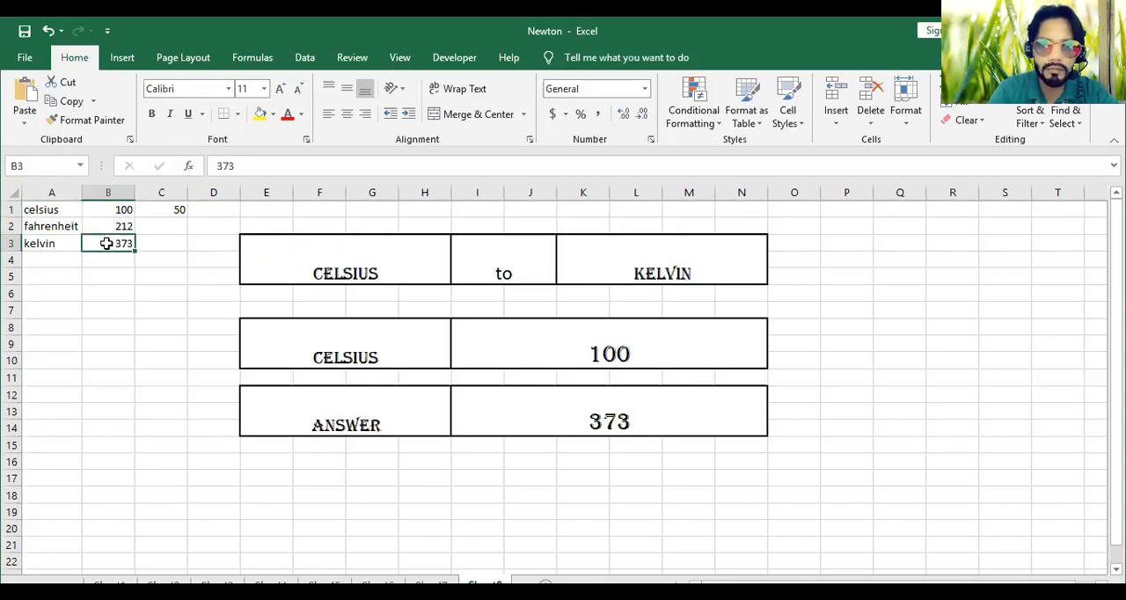
Set the converter's target unit in K3 to fahrenheit and check the answer against the reference values in B1 and B2
{"action": "left_click", "coordinate": [724, 246]}
{"action": "left_click", "coordinate": [775, 246]}
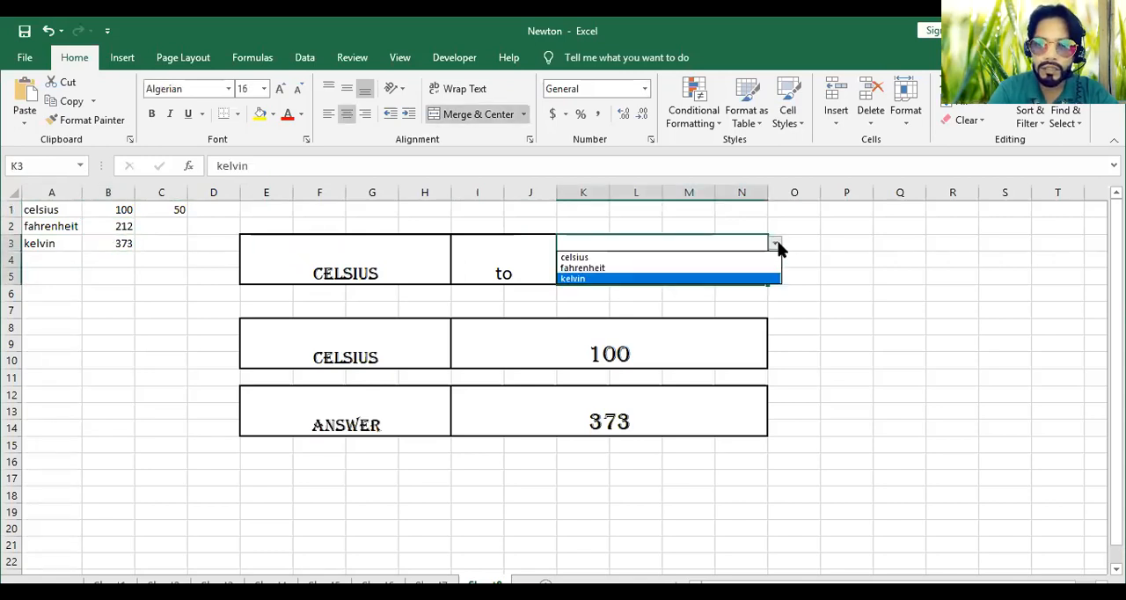
{"action": "left_click", "coordinate": [748, 269]}
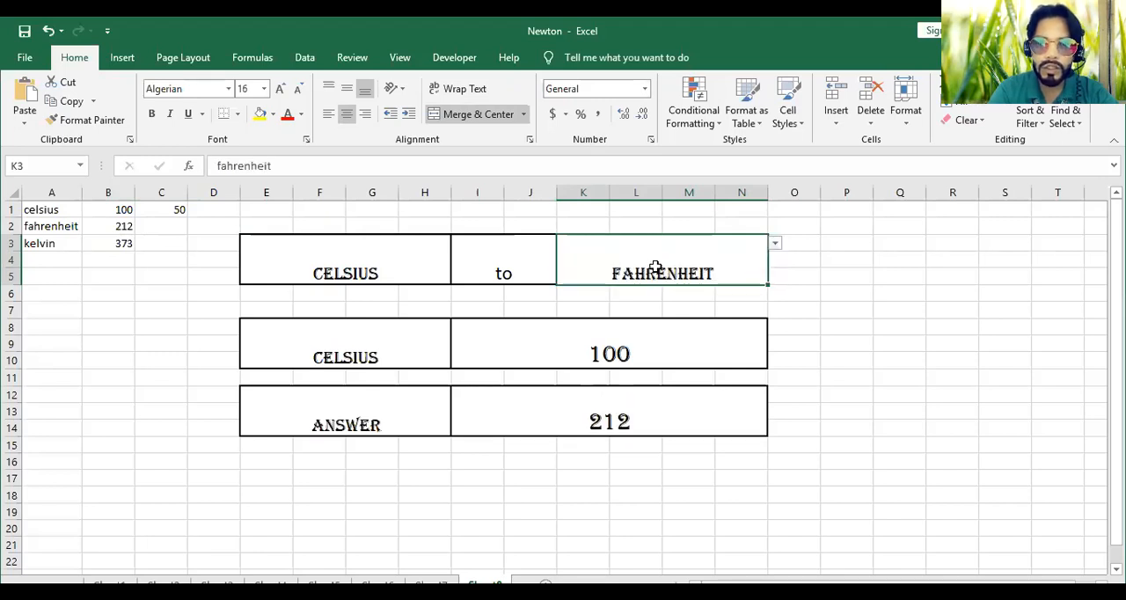
{"action": "left_click", "coordinate": [118, 211]}
{"action": "left_click", "coordinate": [111, 228]}
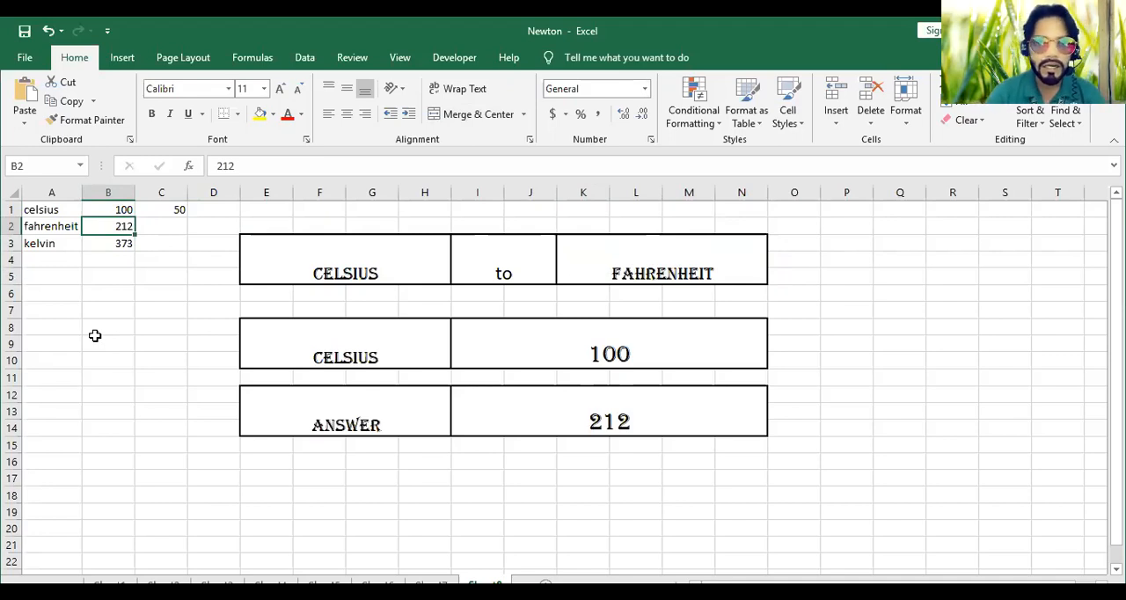
Enter 50 as the Celsius value to convert in cell I8
{"action": "left_click", "coordinate": [167, 209]}
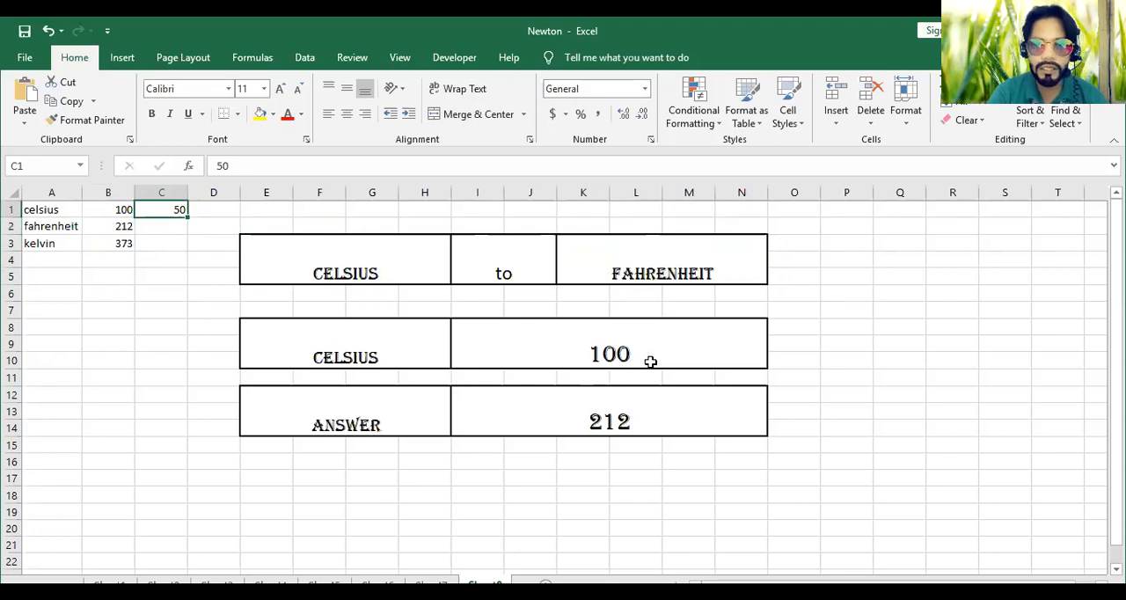
{"action": "left_click", "coordinate": [671, 335]}
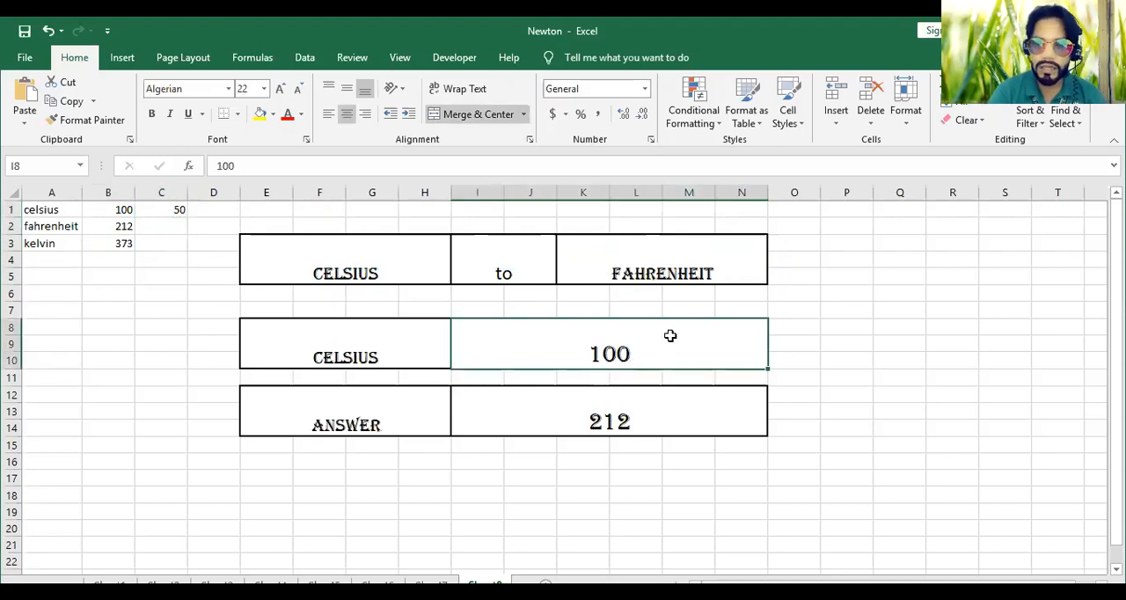
{"action": "type", "text": "50"}
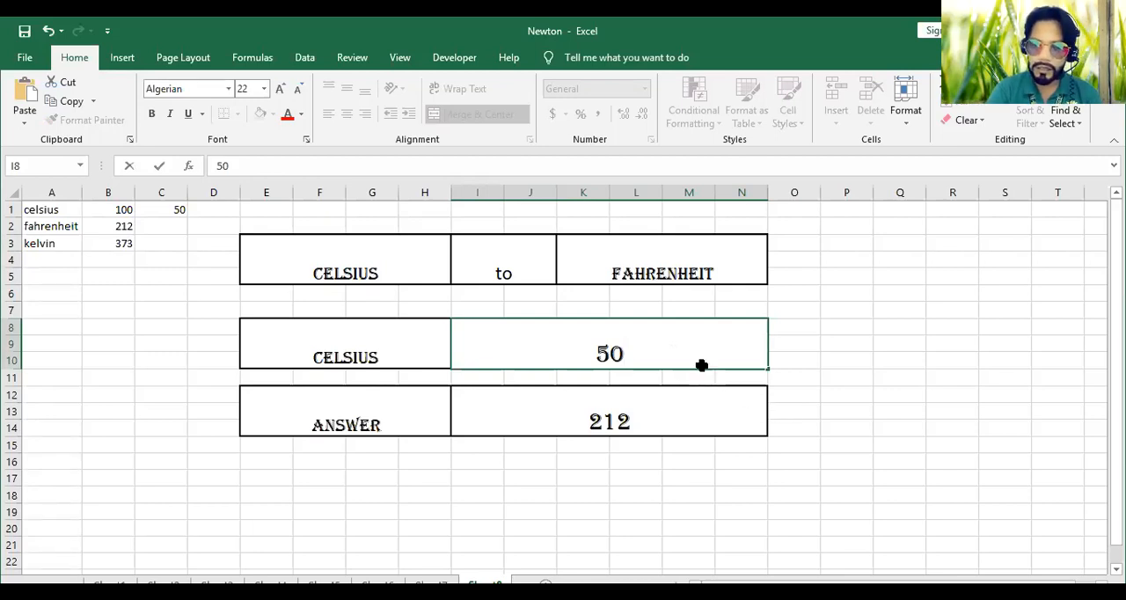
{"action": "key", "text": "Return"}
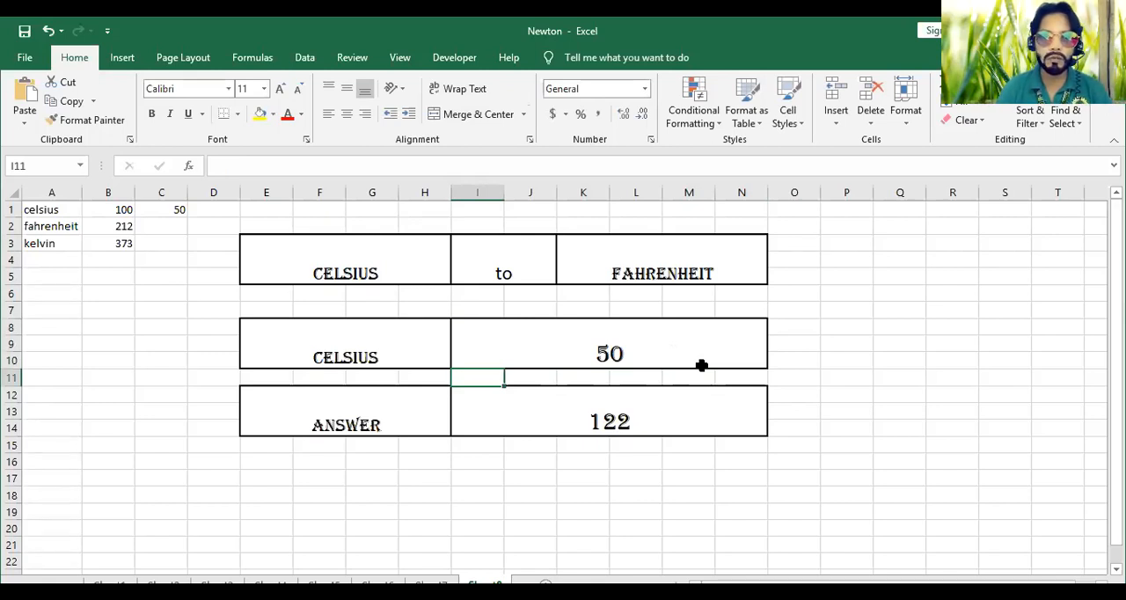
Enter the label "C to f" in cell A5
{"action": "left_click", "coordinate": [42, 276]}
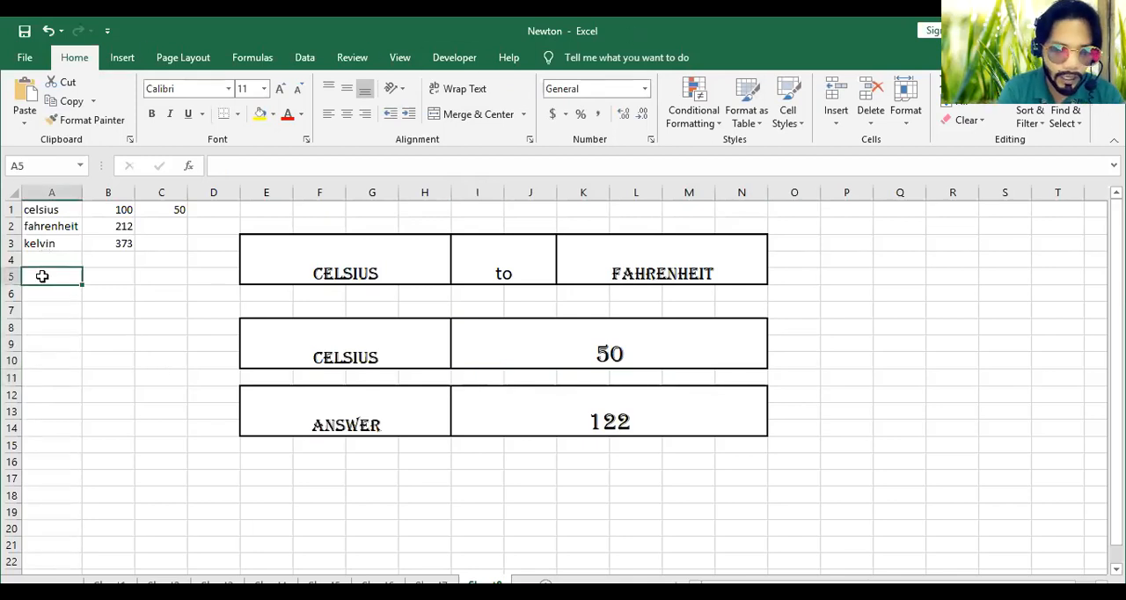
{"action": "type", "text": "c to f"}
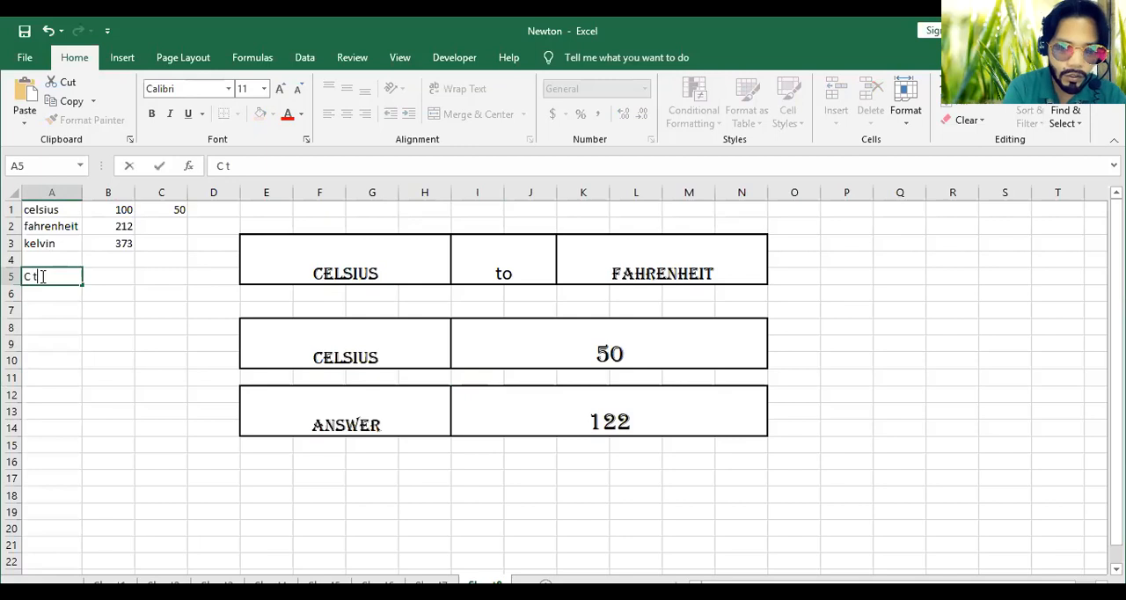
Merge and center cells B5 and C5 beside the "C to f" label
{"action": "left_click", "coordinate": [118, 278]}
{"action": "left_click_drag", "start_coordinate": [118, 274], "coordinate": [179, 279]}
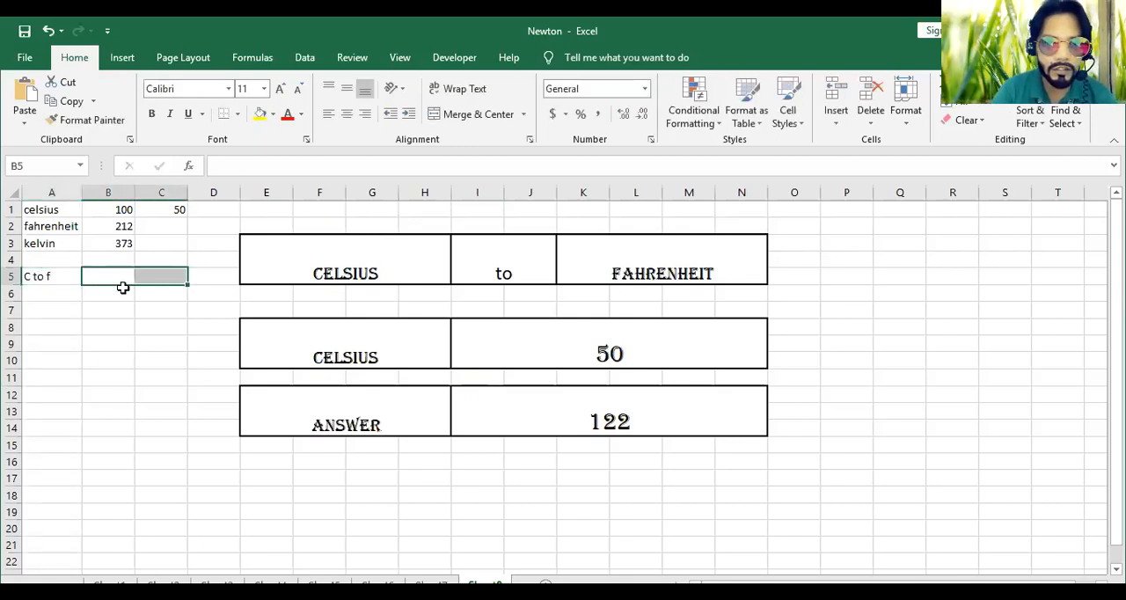
{"action": "left_click", "coordinate": [469, 121]}
{"action": "left_click", "coordinate": [121, 412]}
{"action": "left_click", "coordinate": [127, 279]}
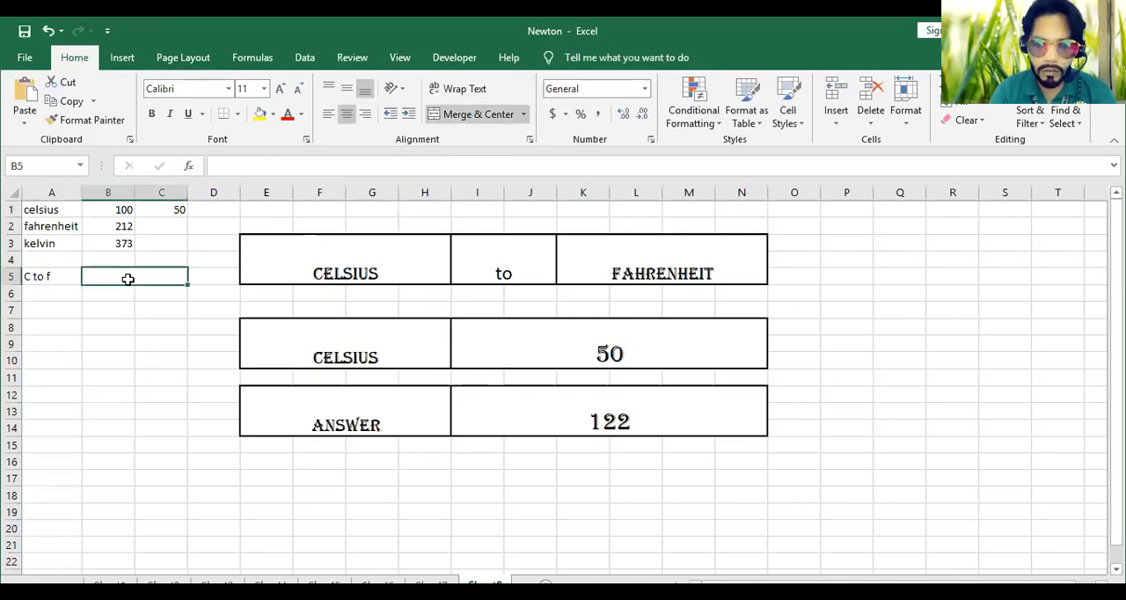
Write the Celsius-to-Fahrenheit formula as the text "f= 9/5(C)+32" in the merged cell B5
{"action": "type", "text": "f="}
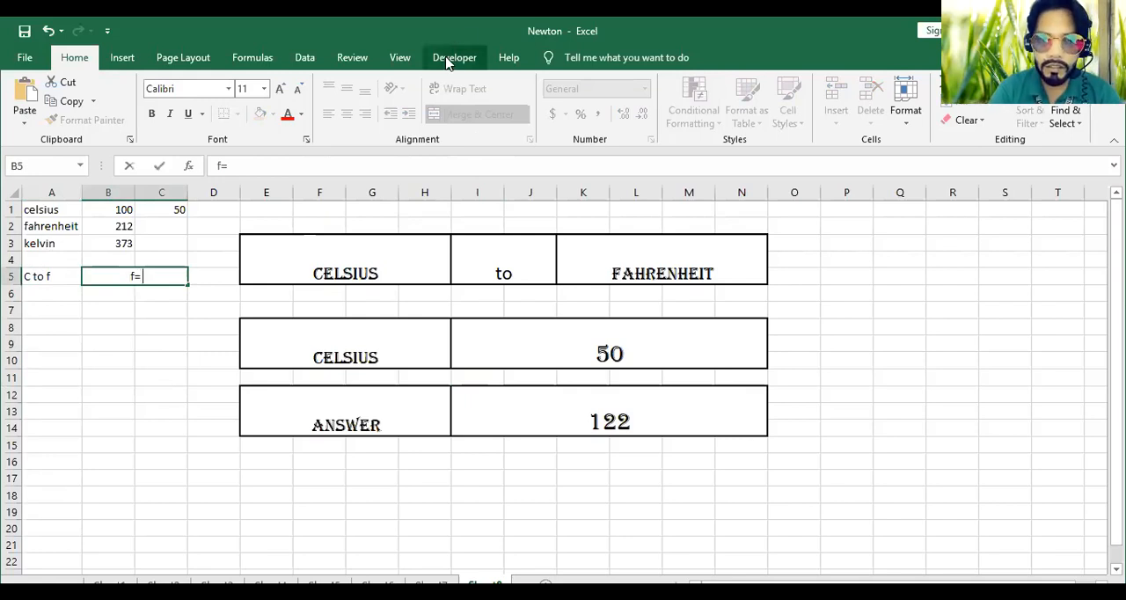
{"action": "type", "text": "9/5"}
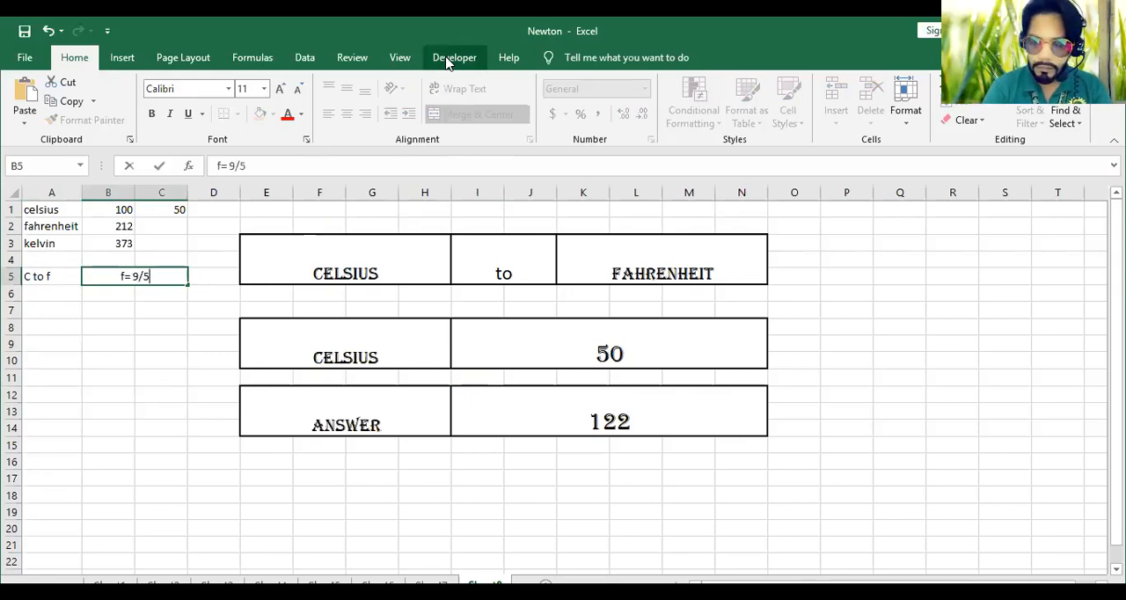
{"action": "type", "text": "("}
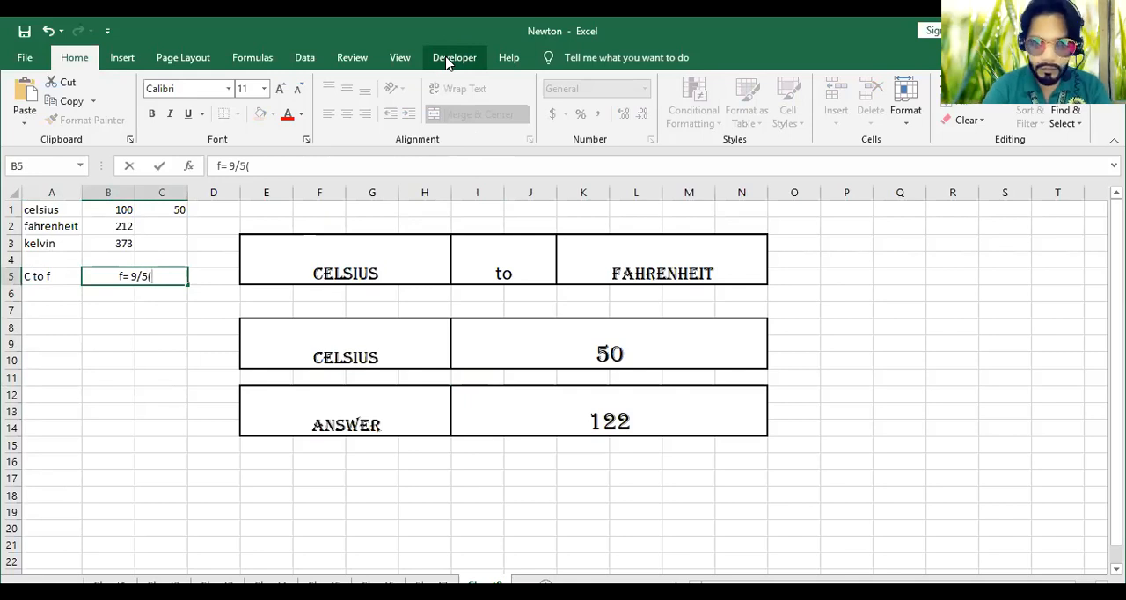
{"action": "type", "text": "C"}
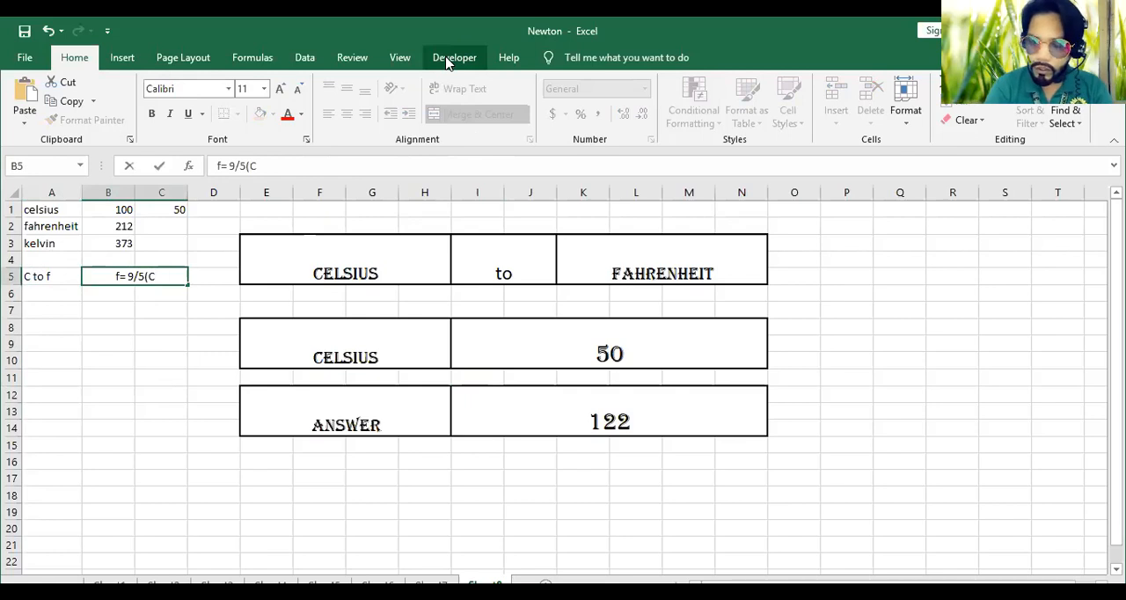
{"action": "type", "text": "0"}
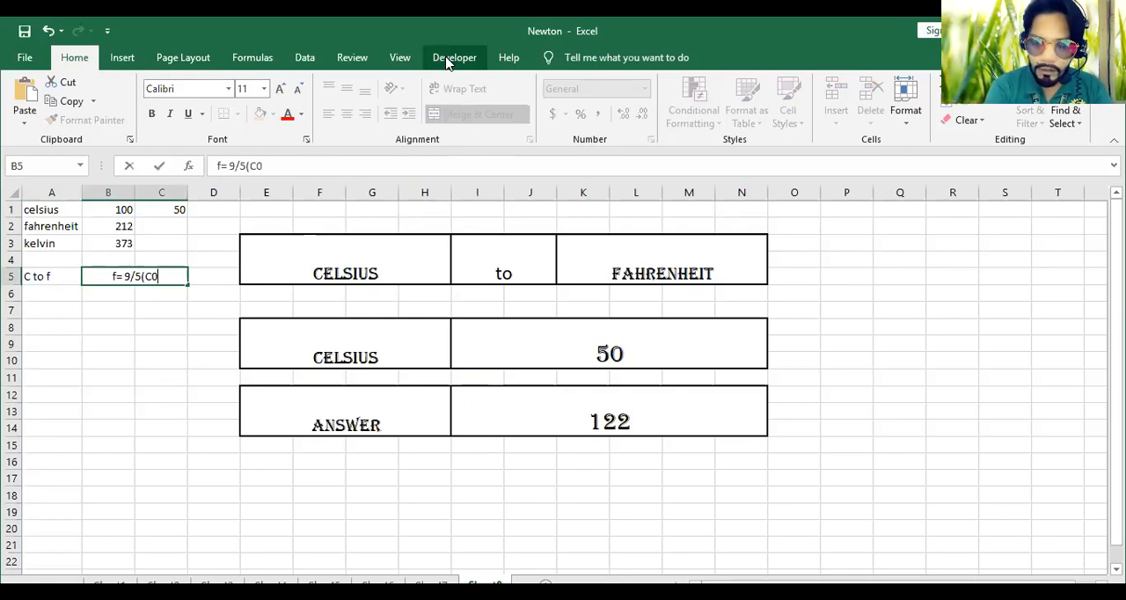
{"action": "type", "text": "+32"}
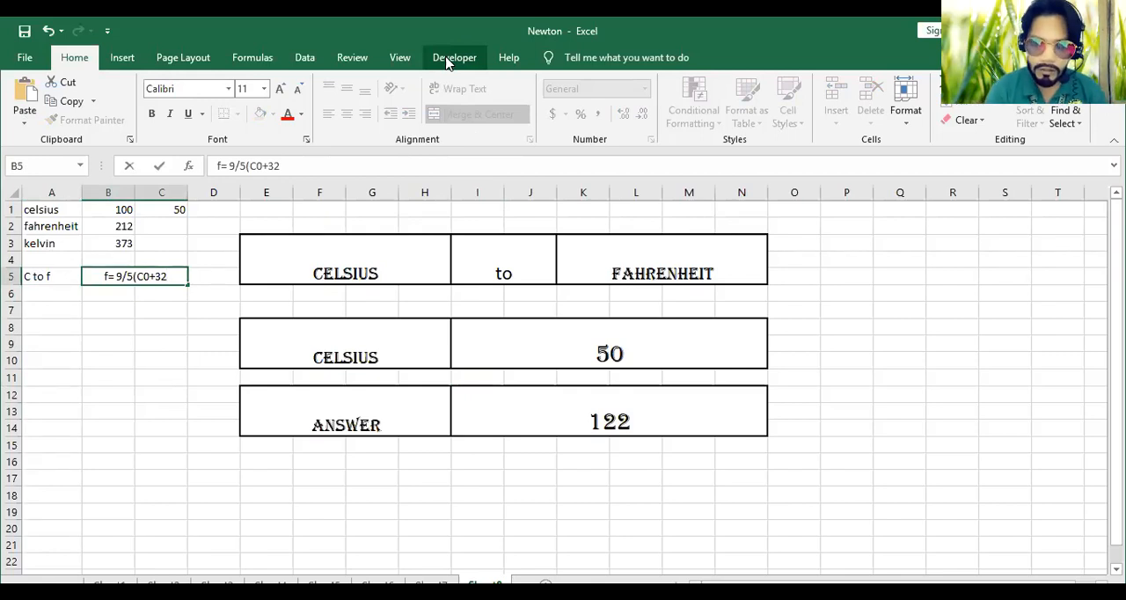
{"action": "left_click_drag", "start_coordinate": [150, 278], "coordinate": [145, 278]}
{"action": "left_click", "coordinate": [145, 278]}
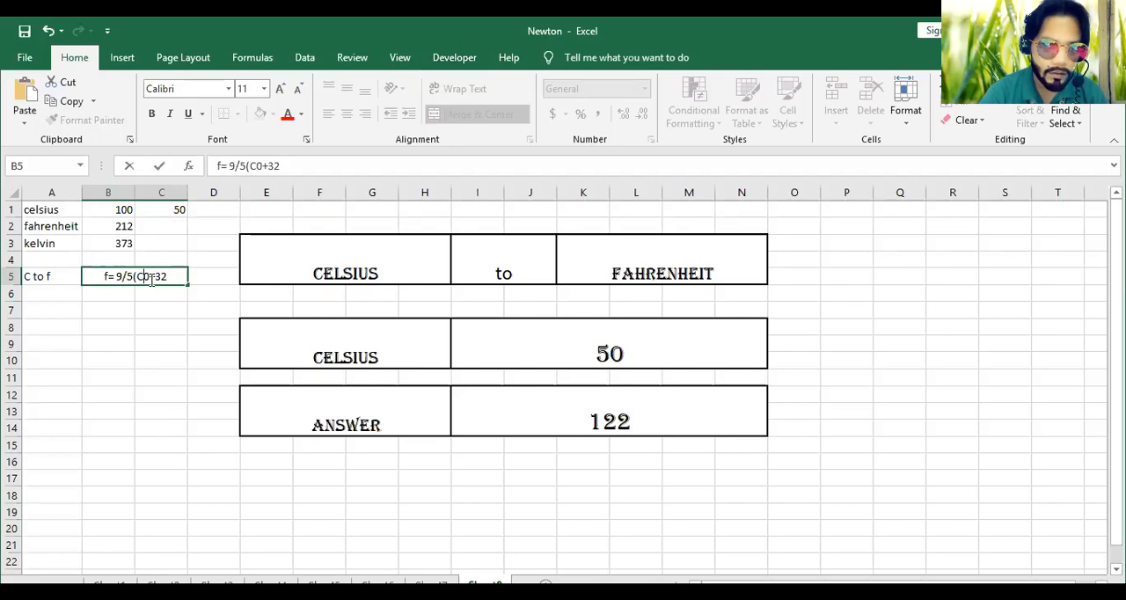
{"action": "key", "text": "Delete"}
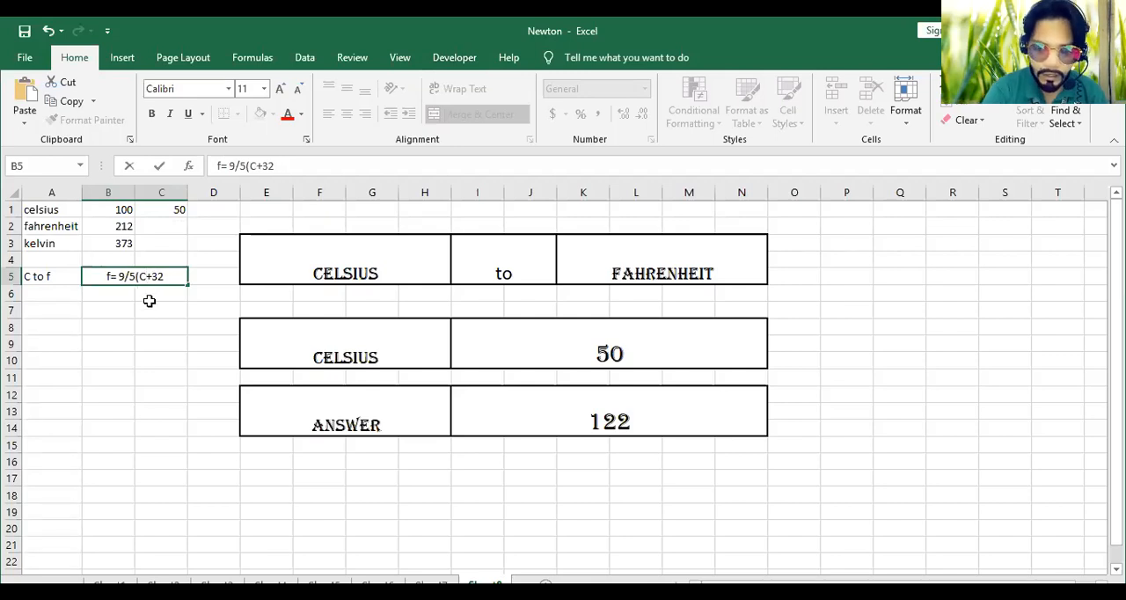
{"action": "type", "text": ")"}
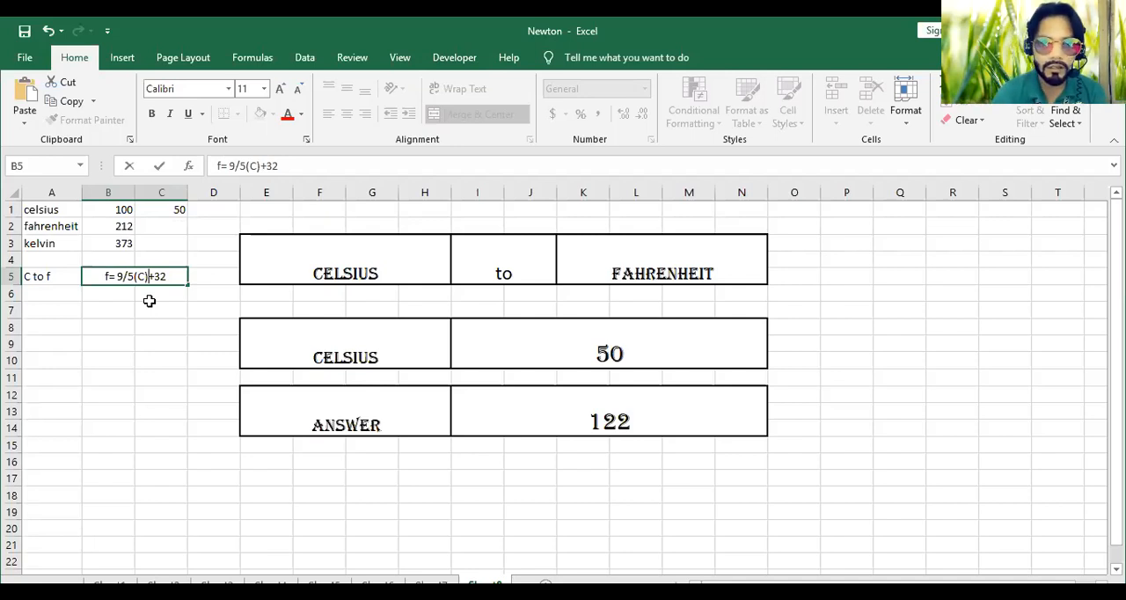
{"action": "key", "text": "alt+Tab"}
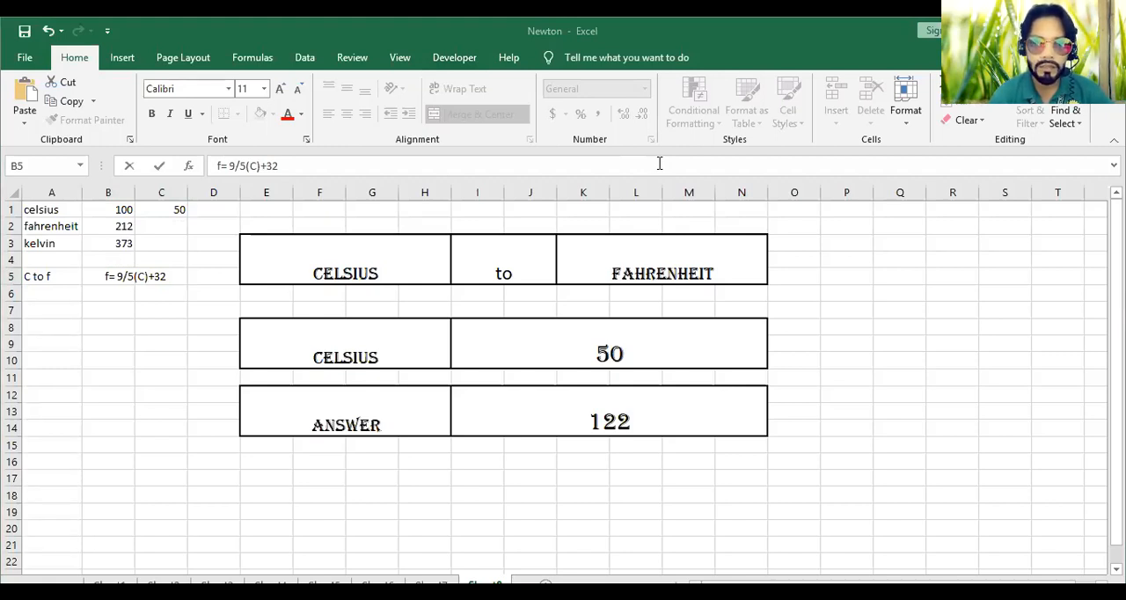
Enter 100 as the Celsius value to convert in cell I8
{"action": "left_click", "coordinate": [620, 353]}
{"action": "type", "text": "100"}
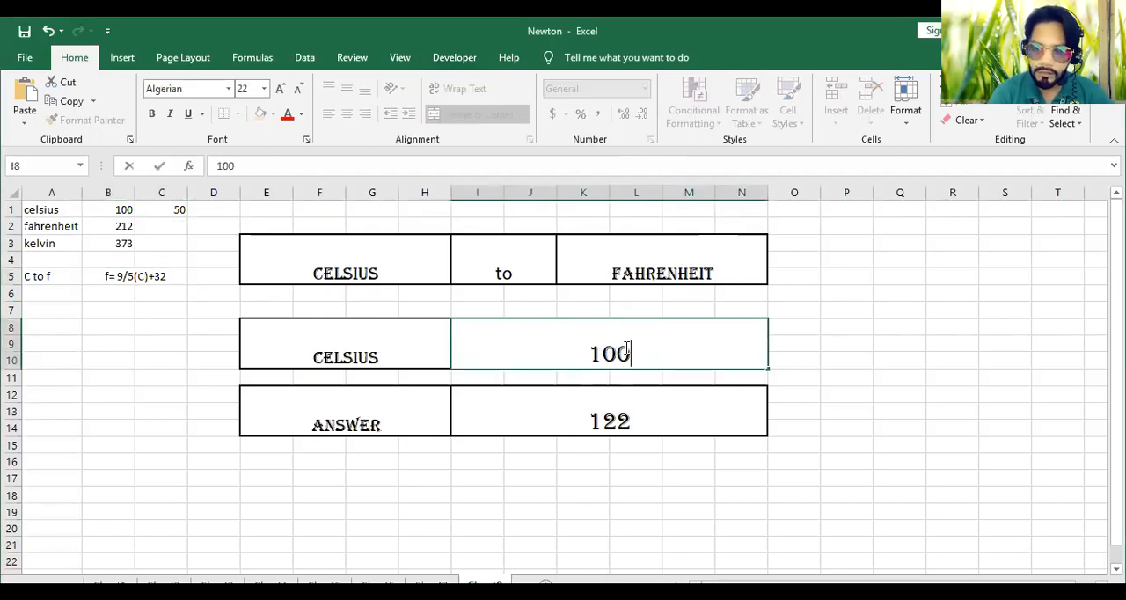
{"action": "key", "text": "Return"}
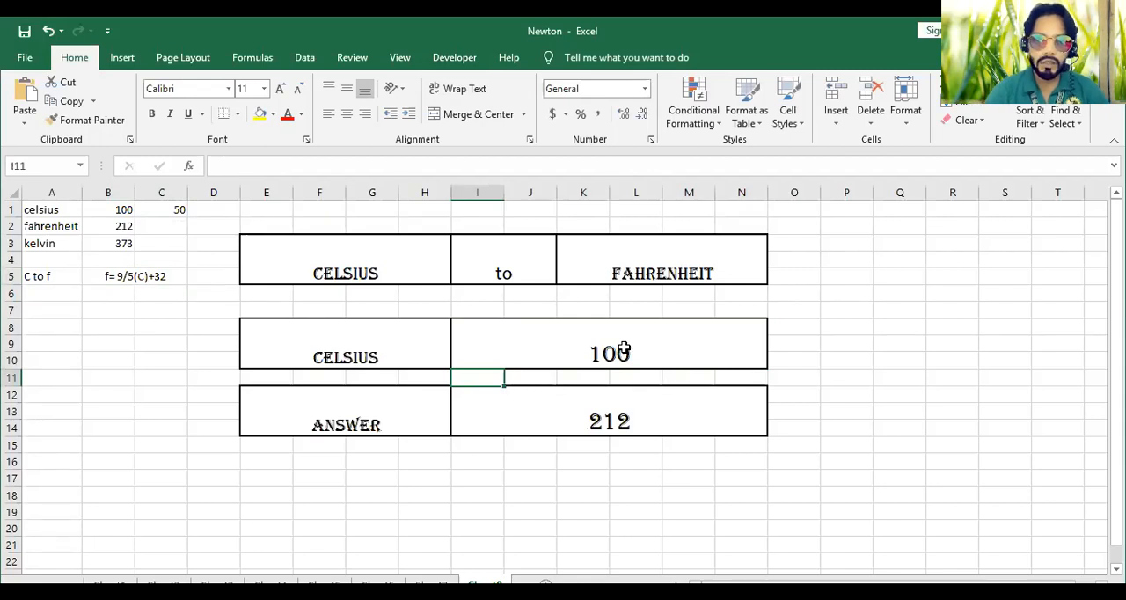
Set the converter's target unit in K3 to kelvin
{"action": "left_click", "coordinate": [701, 250]}
{"action": "left_click", "coordinate": [775, 243]}
{"action": "left_click", "coordinate": [695, 279]}
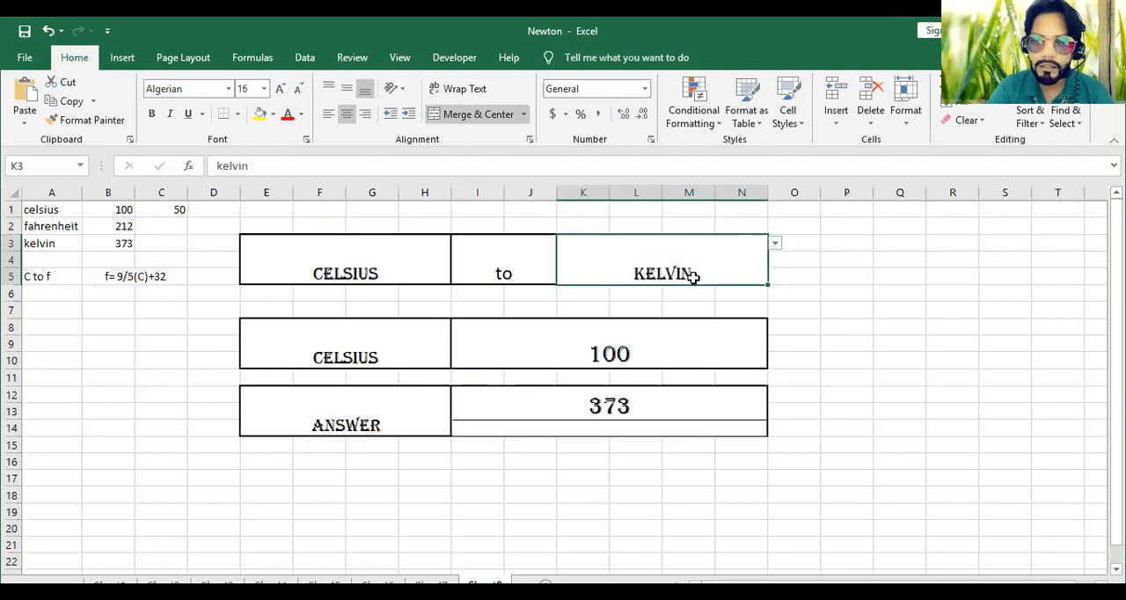
Label cell A6 "C to K" below the "C to f" label
{"action": "left_click", "coordinate": [47, 295]}
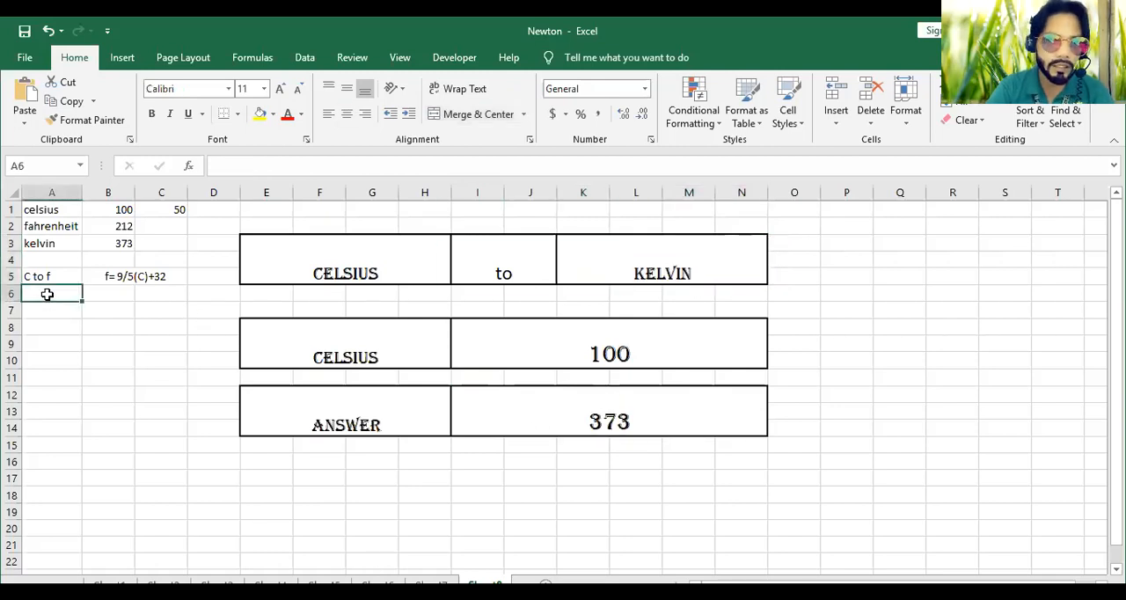
{"action": "type", "text": "C to f"}
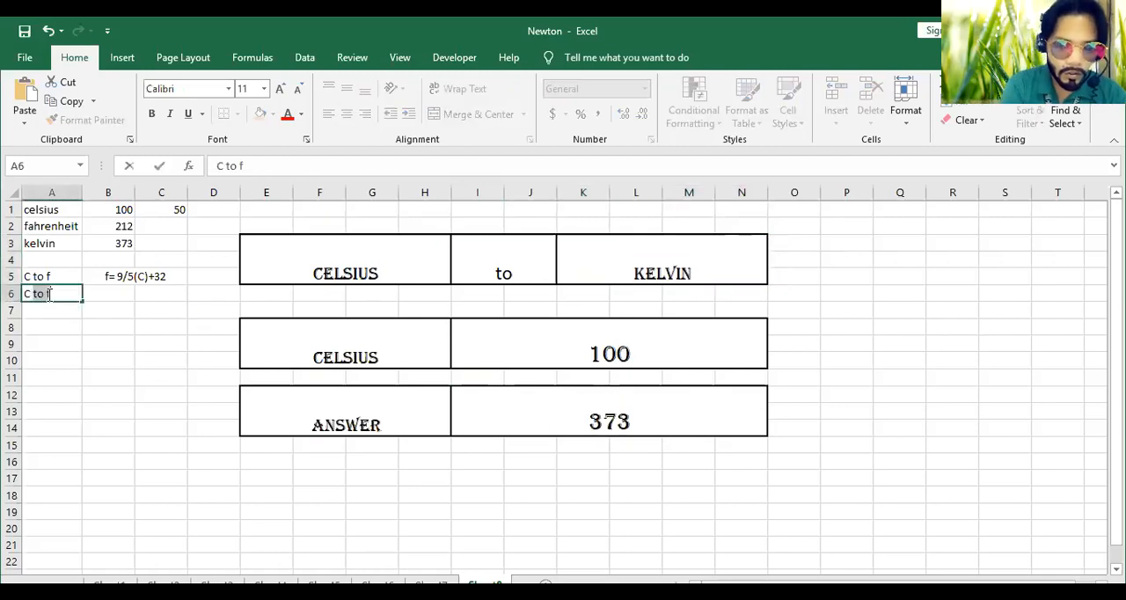
{"action": "key", "text": "BackSpace"}
{"action": "type", "text": "K"}
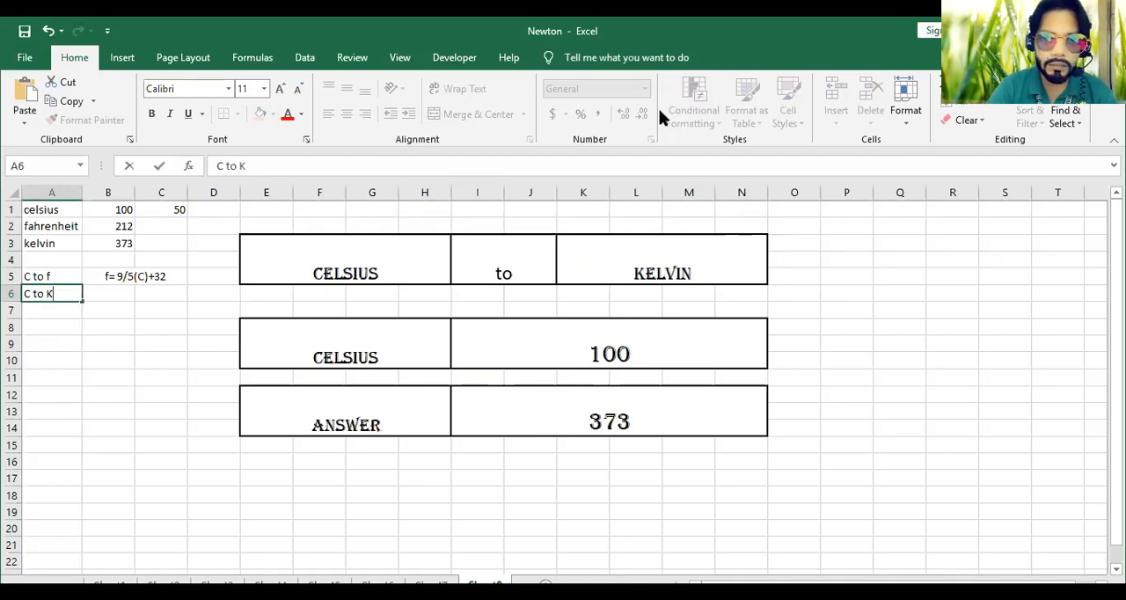
Write the Celsius-to-Kelvin formula as the text "k=C+273" in cell B6
{"action": "left_click", "coordinate": [119, 291]}
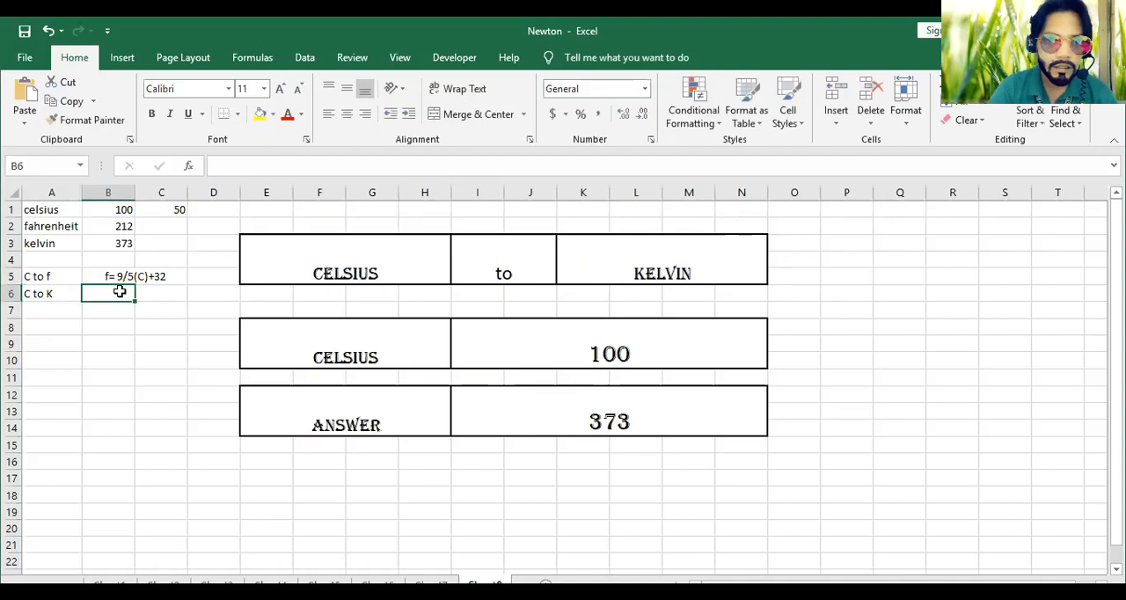
{"action": "type", "text": "k"}
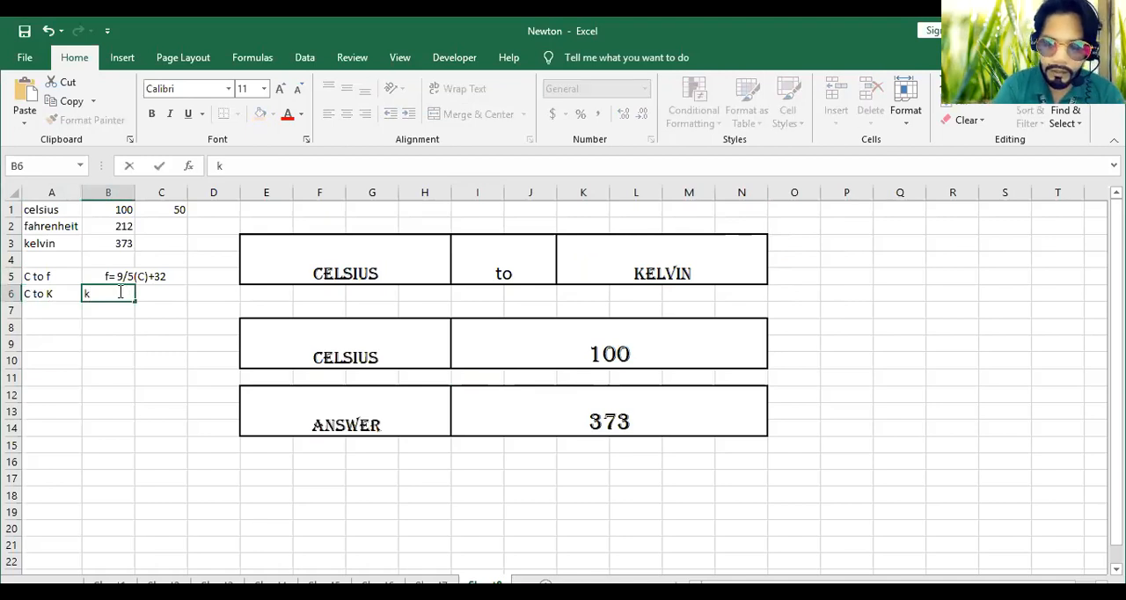
{"action": "type", "text": "="}
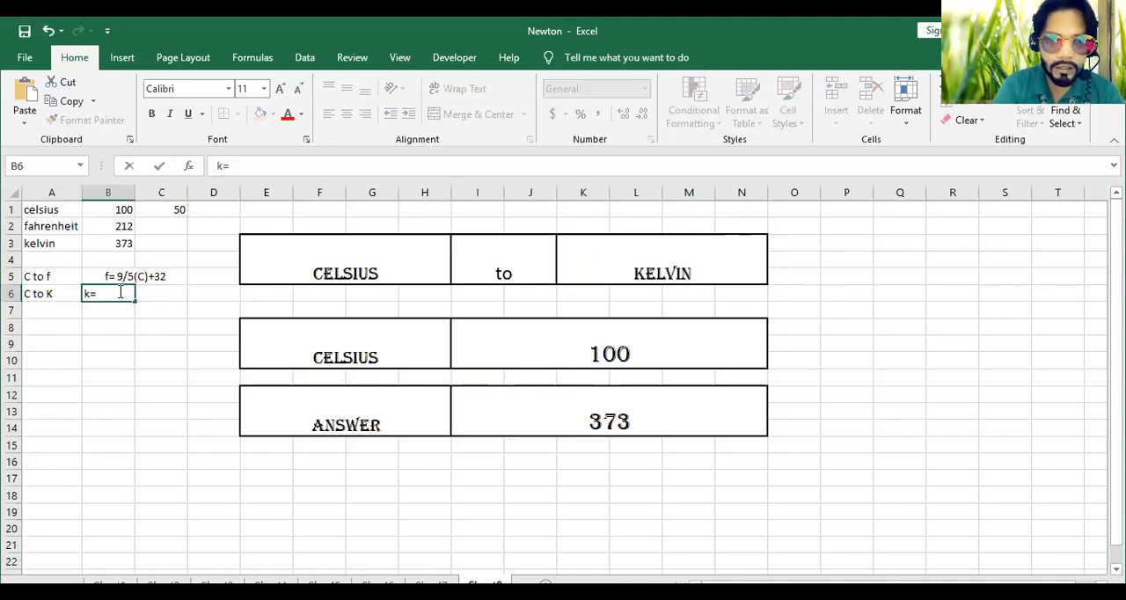
{"action": "type", "text": "C+"}
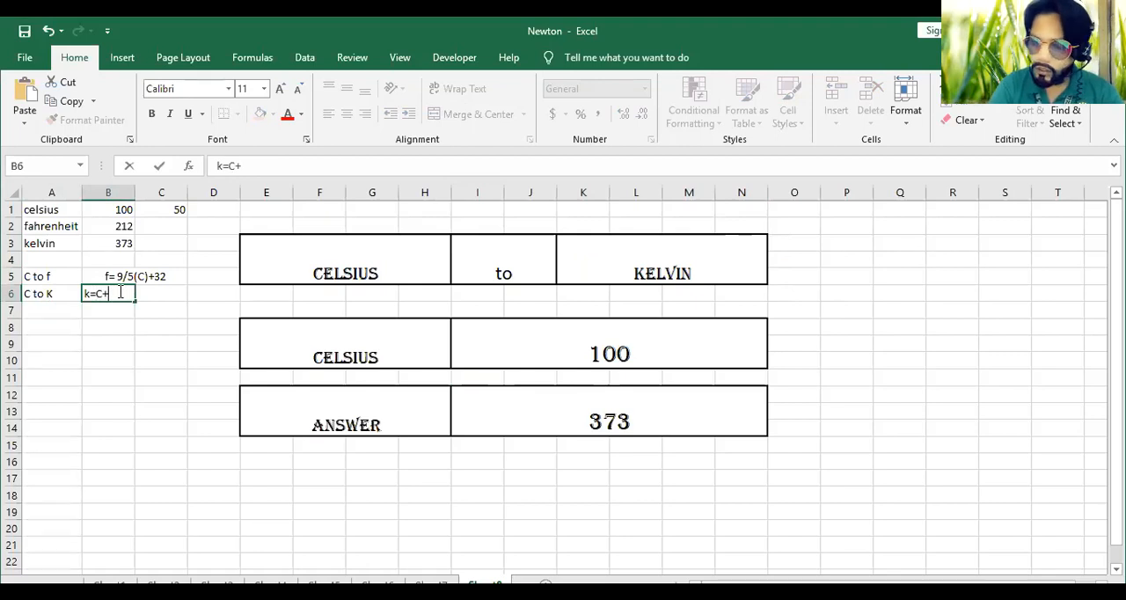
{"action": "type", "text": "273"}
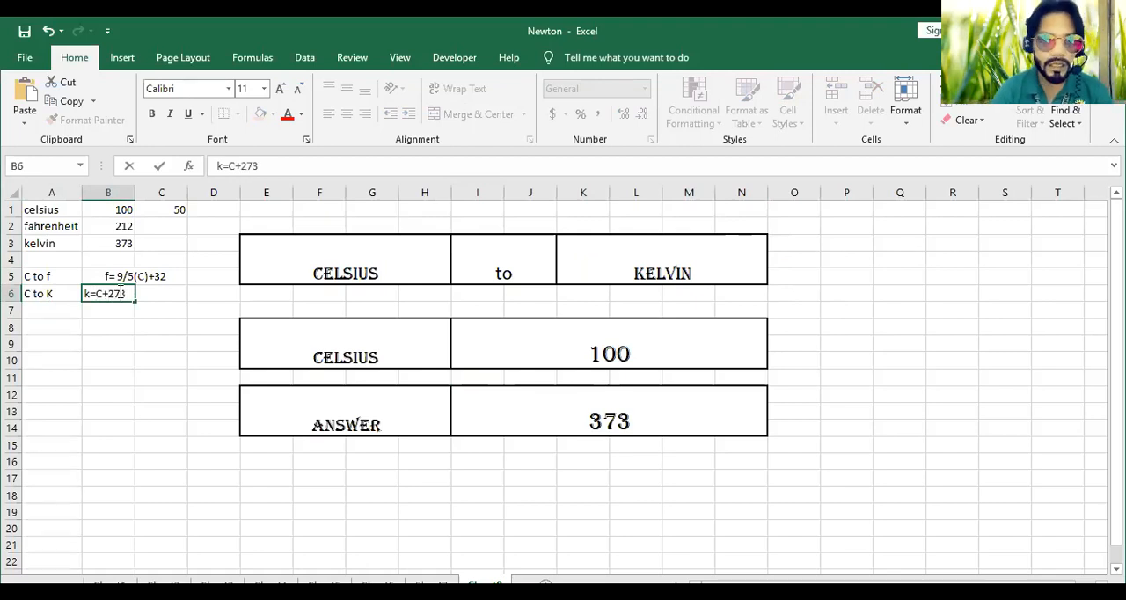
{"action": "left_click", "coordinate": [150, 347]}
{"action": "left_click", "coordinate": [64, 308]}
{"action": "left_click", "coordinate": [91, 296]}
{"action": "left_click", "coordinate": [630, 444]}
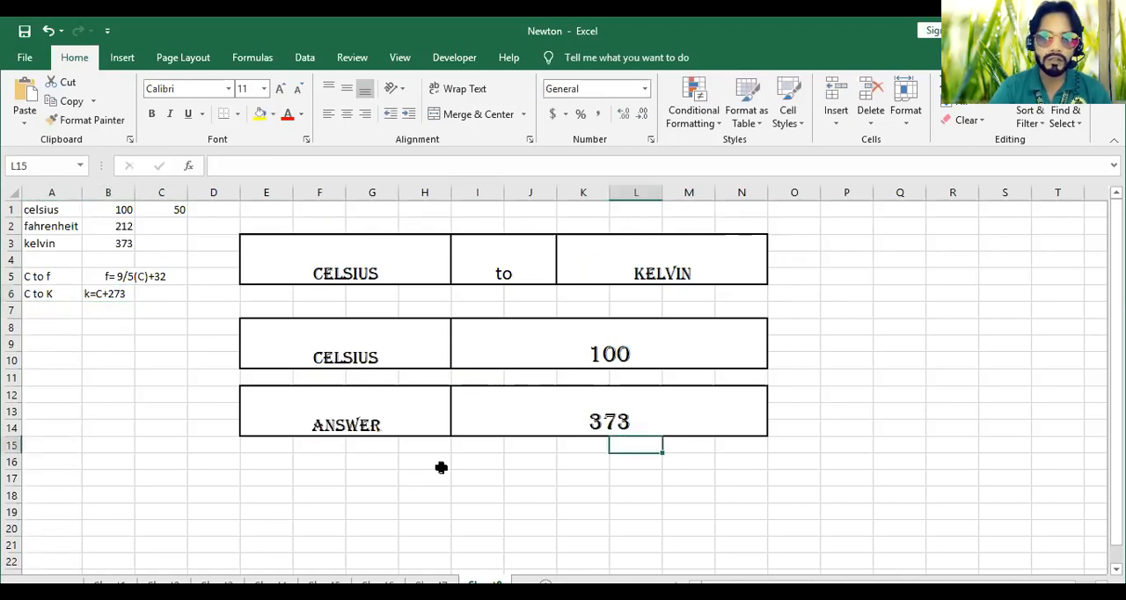
Label cell A7 "f to c" for the Fahrenheit-to-Celsius conversion
{"action": "left_click", "coordinate": [48, 308]}
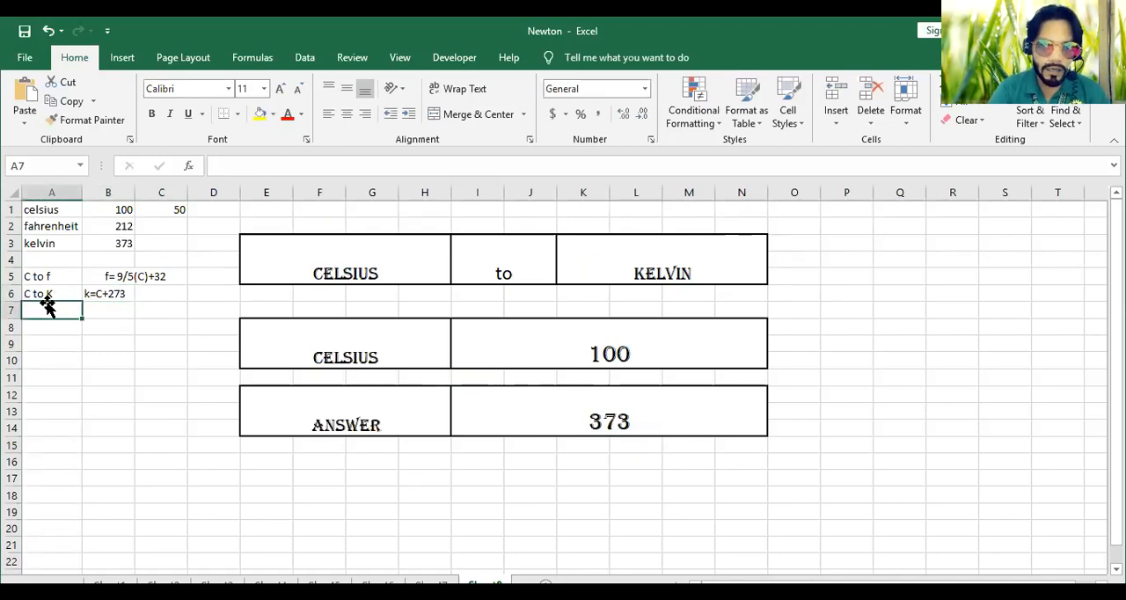
{"action": "type", "text": "f to c"}
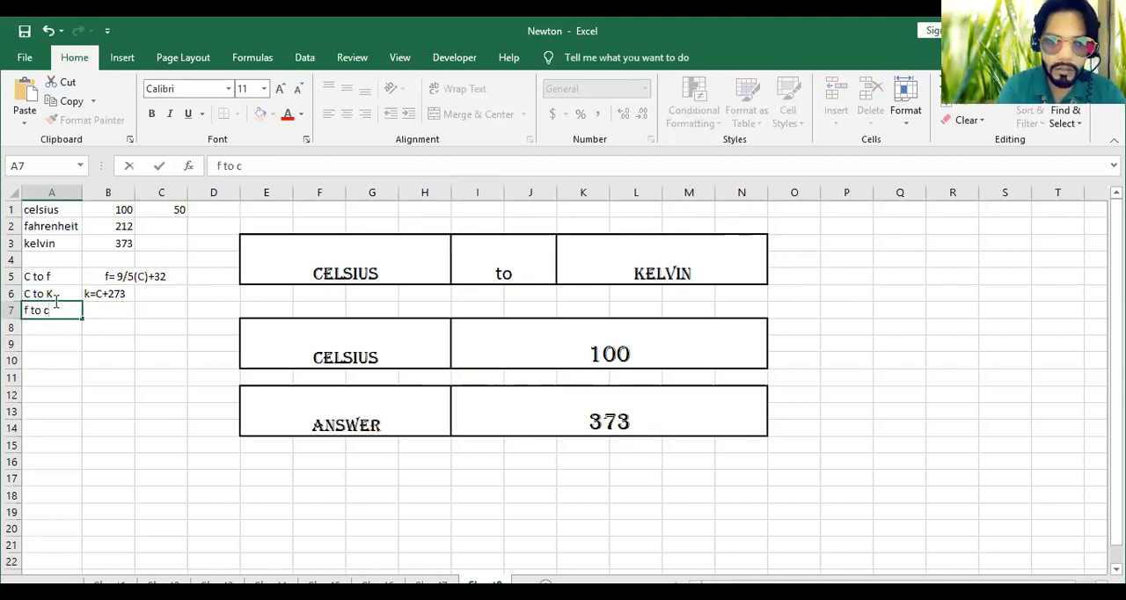
{"action": "left_click", "coordinate": [116, 314]}
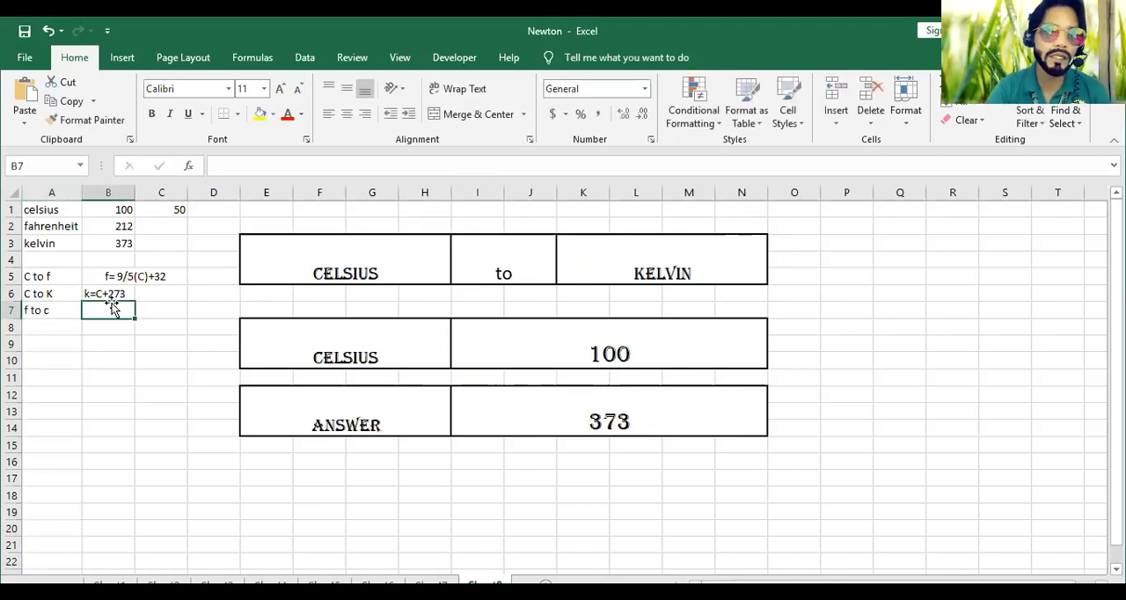
Merge and center cells B6 and C6 beside the "C to K" label
{"action": "left_click_drag", "start_coordinate": [96, 294], "coordinate": [155, 294]}
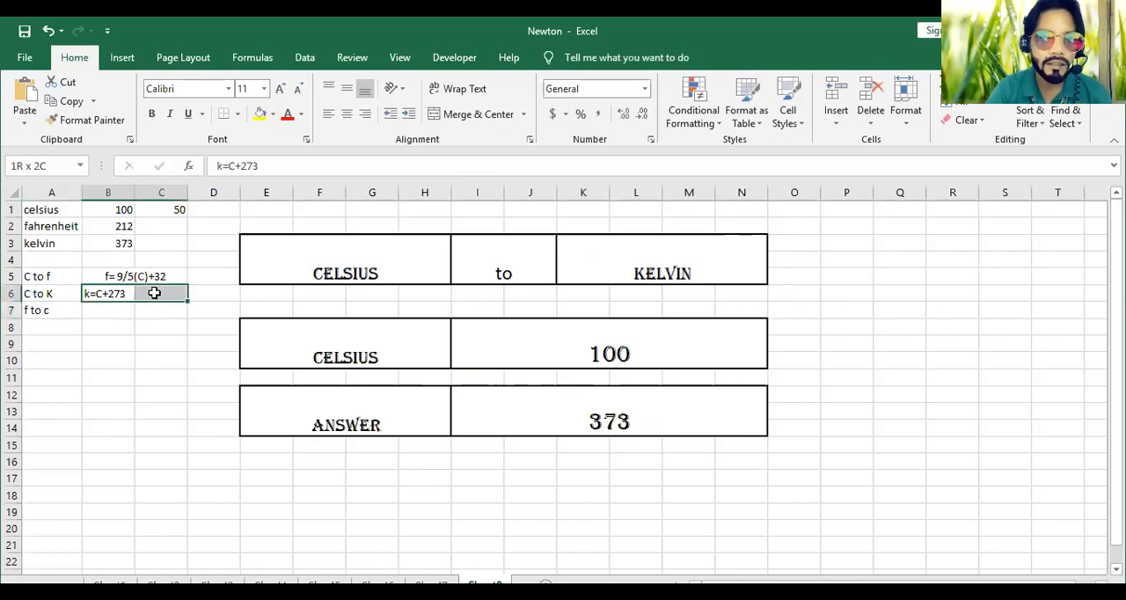
{"action": "left_click", "coordinate": [453, 115]}
{"action": "left_click", "coordinate": [160, 343]}
{"action": "left_click", "coordinate": [161, 292]}
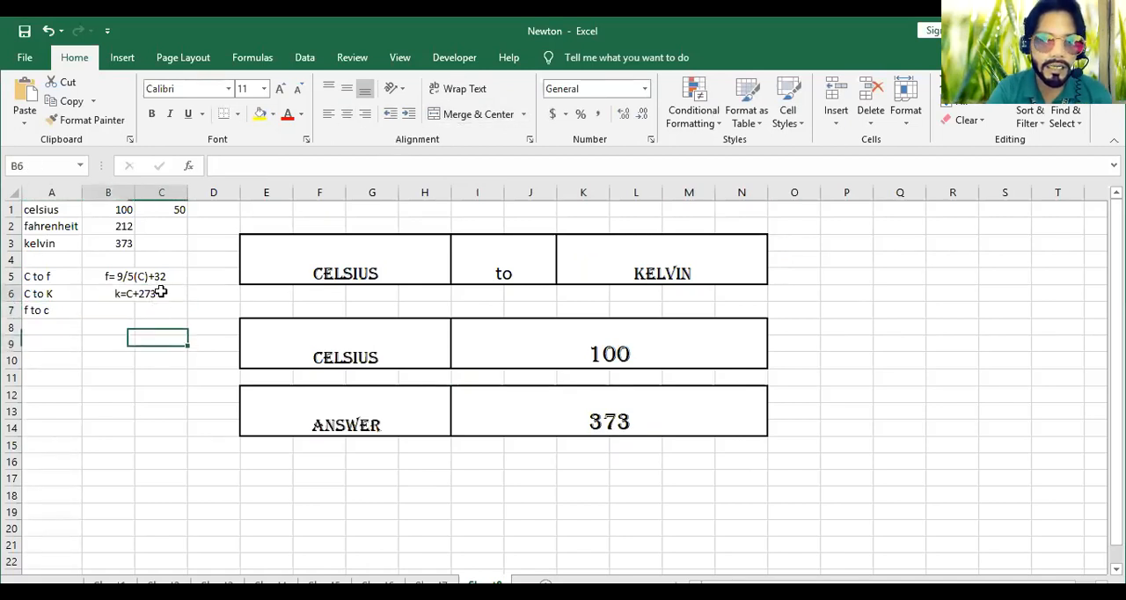
Fill the merged cell B6 down through row 10 and clear the copied text, keeping only the merged cells
{"action": "left_click_drag", "start_coordinate": [187, 303], "coordinate": [182, 366]}
{"action": "left_click_drag", "start_coordinate": [155, 312], "coordinate": [148, 374]}
{"action": "key", "text": "Delete"}
{"action": "left_click", "coordinate": [122, 314]}
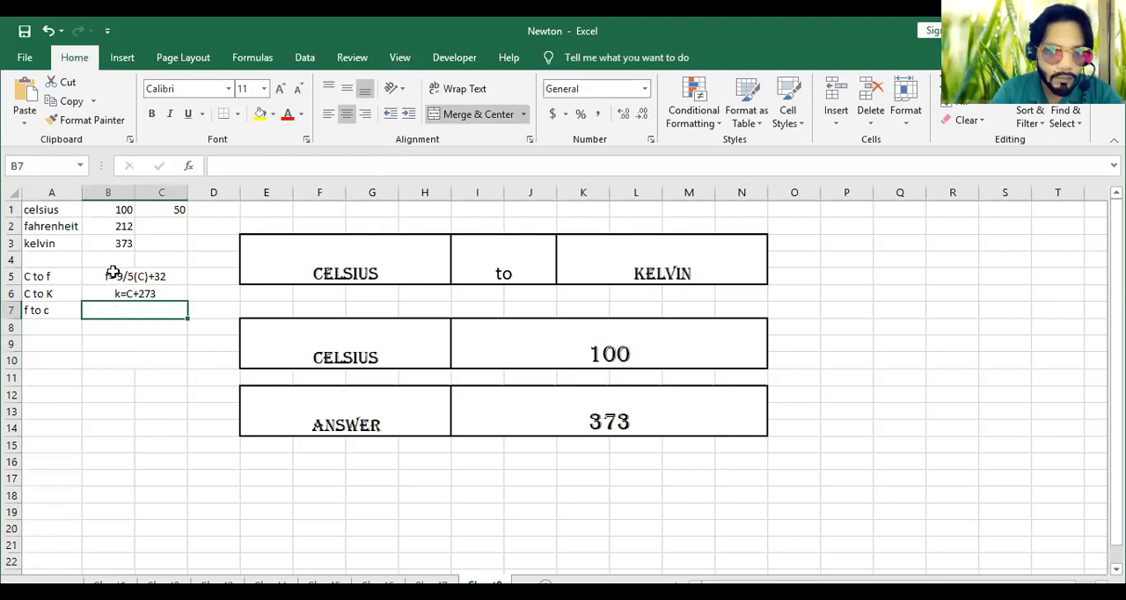
Write the Fahrenheit-to-Celsius formula as the text "c=5/9 (f-32)" in the merged cell B7
{"action": "left_click", "coordinate": [113, 276]}
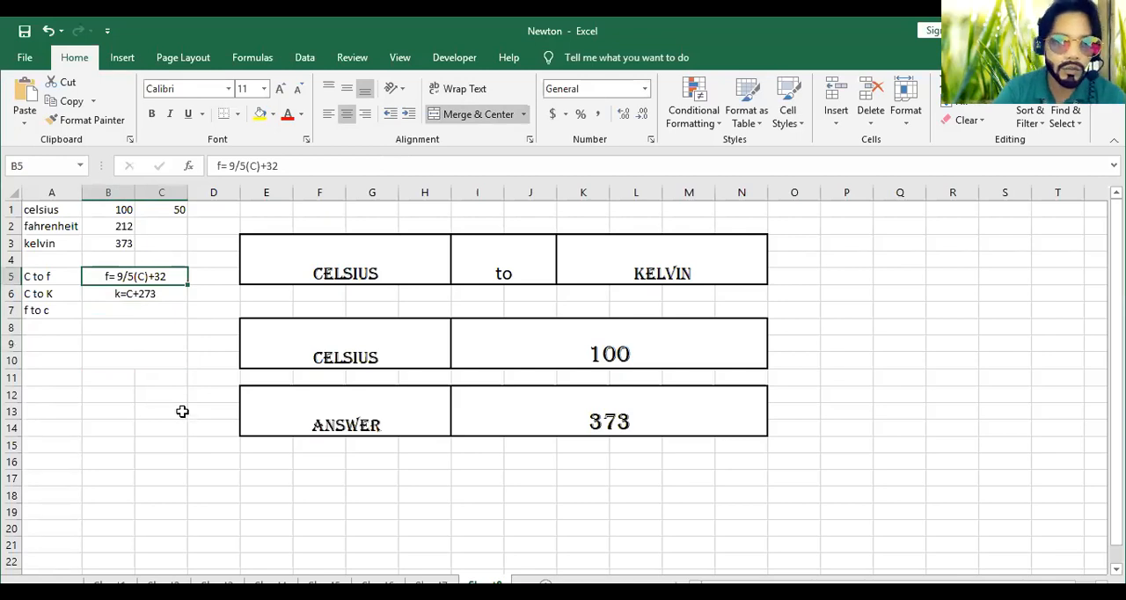
{"action": "left_click", "coordinate": [106, 308]}
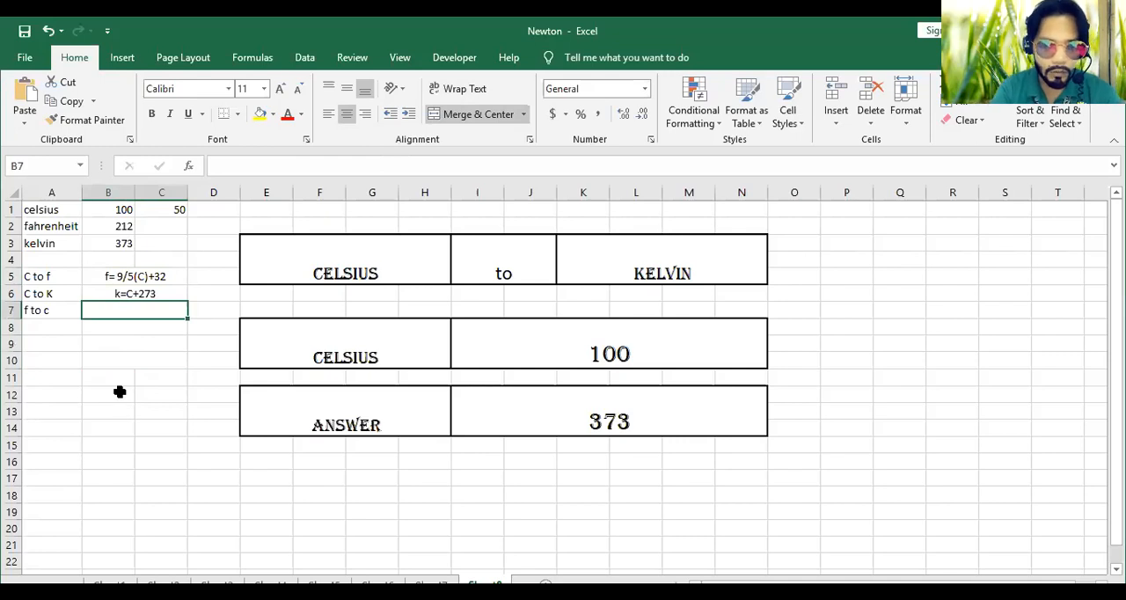
{"action": "type", "text": "c="}
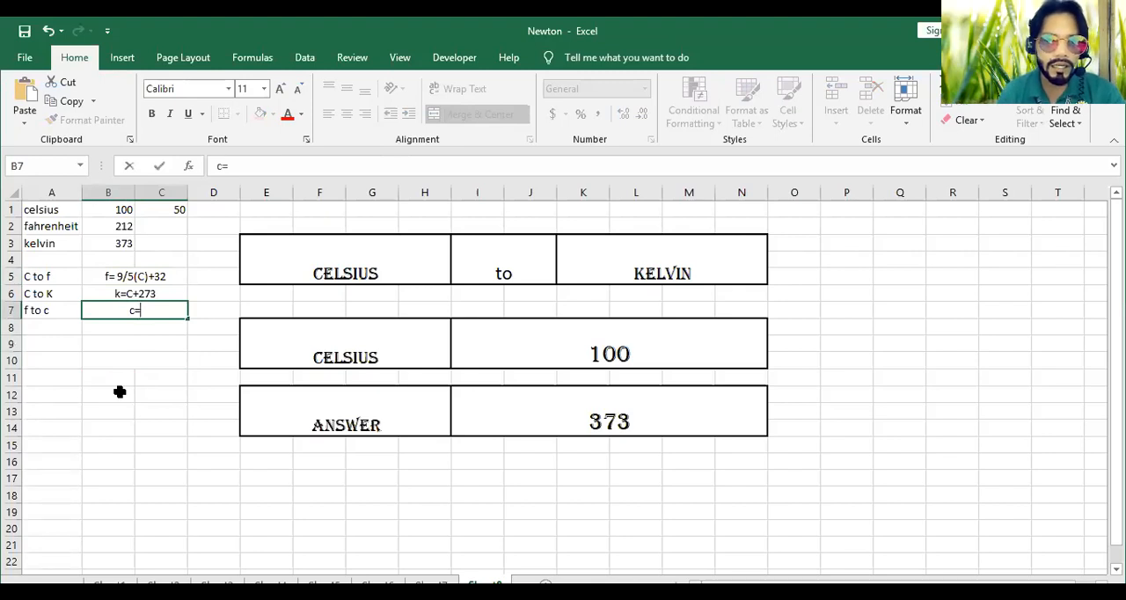
{"action": "type", "text": "5/9"}
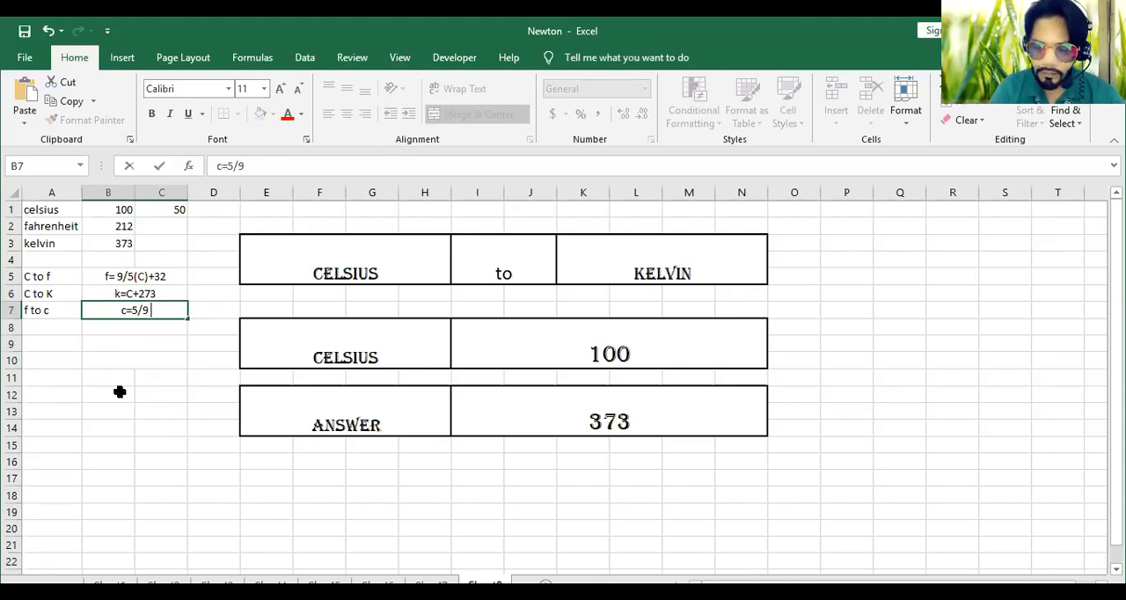
{"action": "type", "text": "(f"}
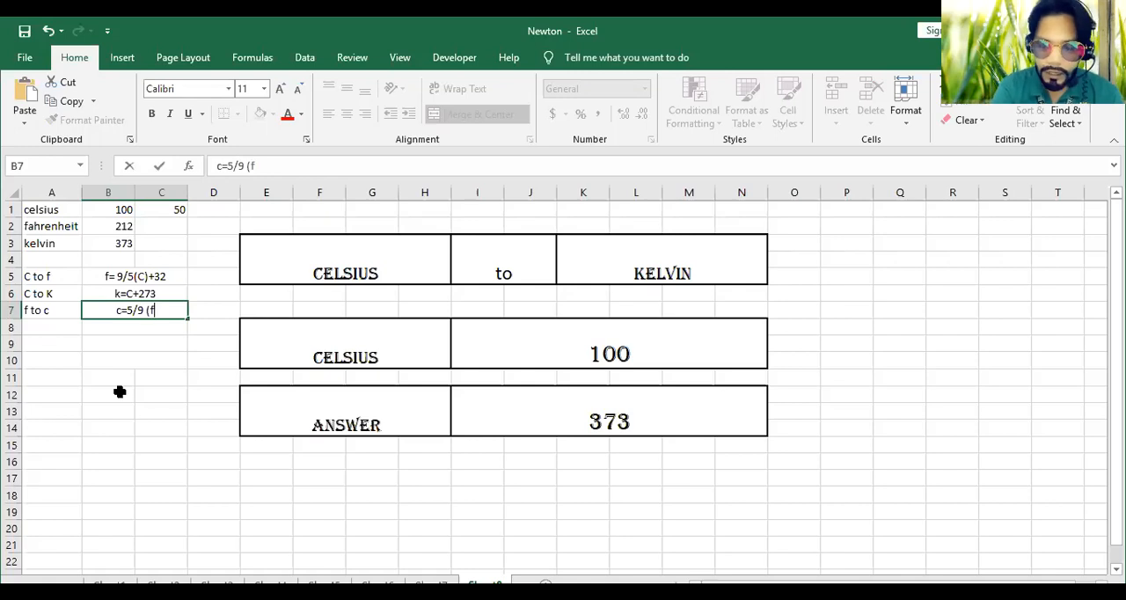
{"action": "type", "text": "-32"}
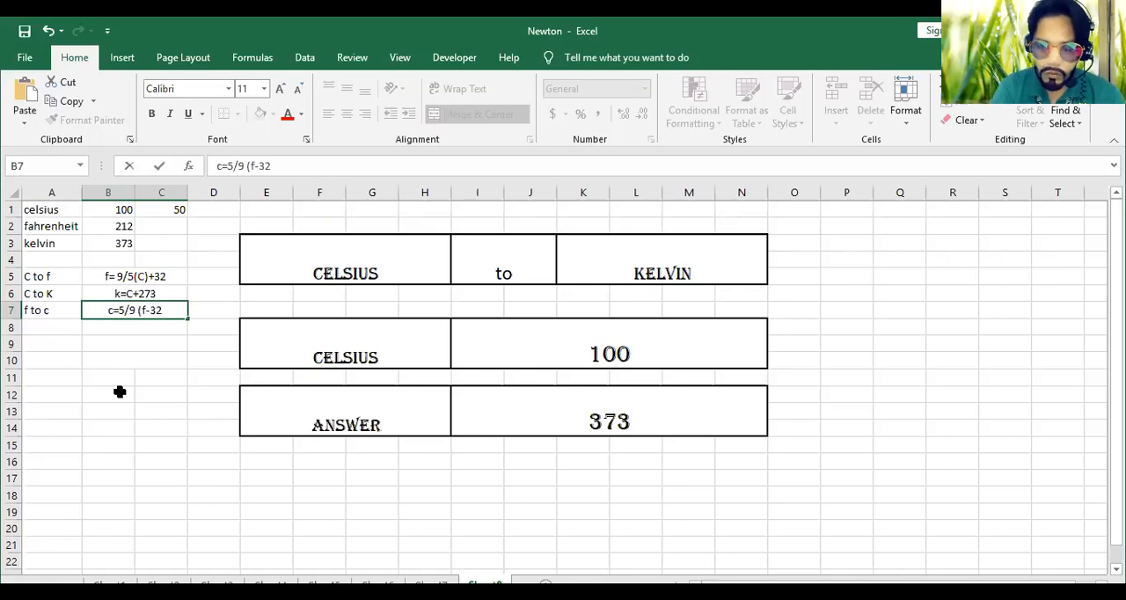
{"action": "type", "text": ")"}
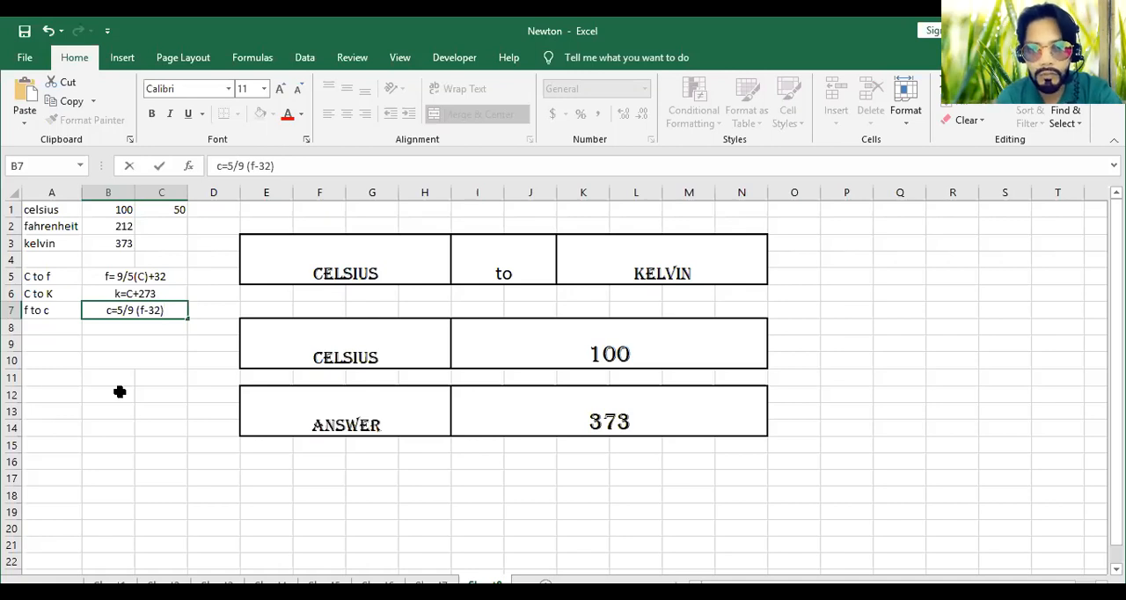
{"action": "key", "text": "Return"}
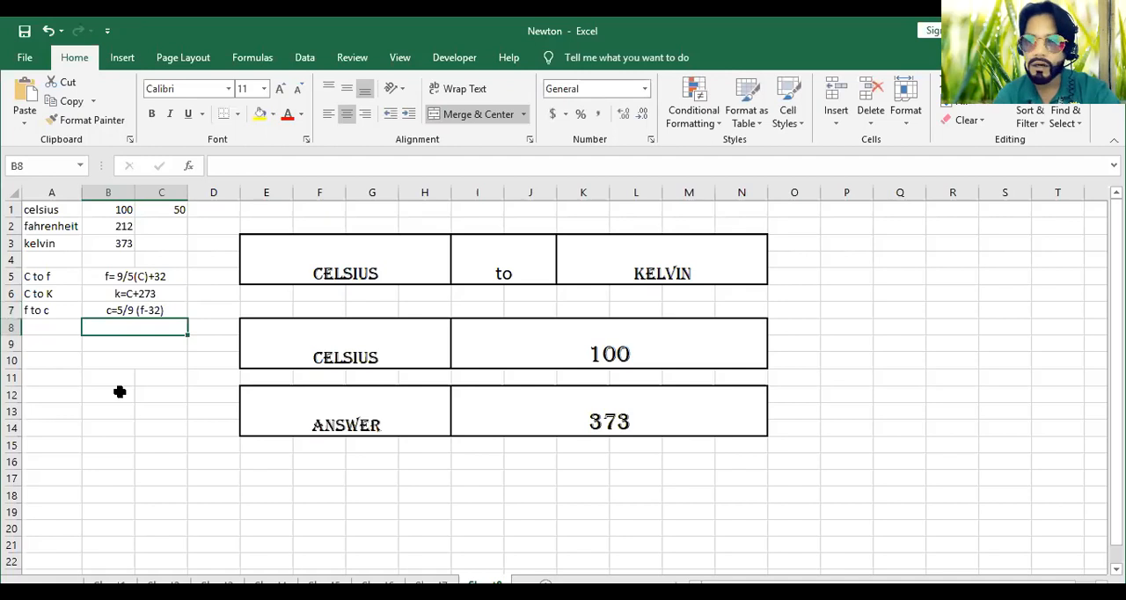
Label cell A8 "f to k" for the Fahrenheit-to-Kelvin conversion
{"action": "left_click", "coordinate": [49, 329]}
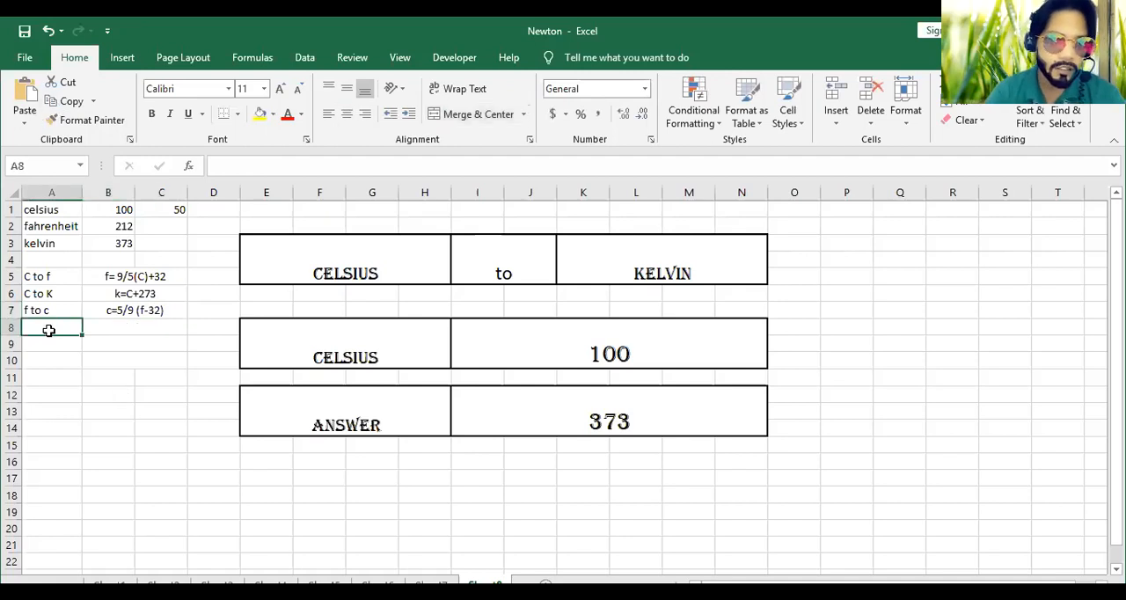
{"action": "type", "text": "f to c"}
{"action": "key", "text": "BackSpace"}
{"action": "type", "text": "k"}
{"action": "left_click_drag", "start_coordinate": [134, 392], "coordinate": [134, 378]}
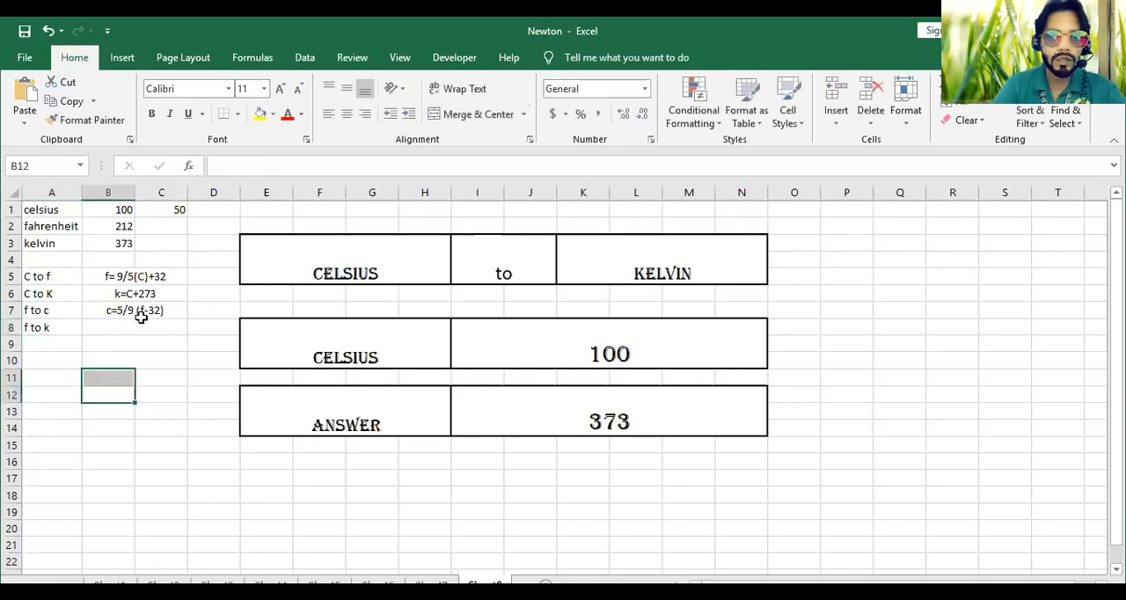
Copy the formula text from B7 into B8 and extend it to "c=5/9 (f-32)+273"
{"action": "left_click", "coordinate": [134, 326]}
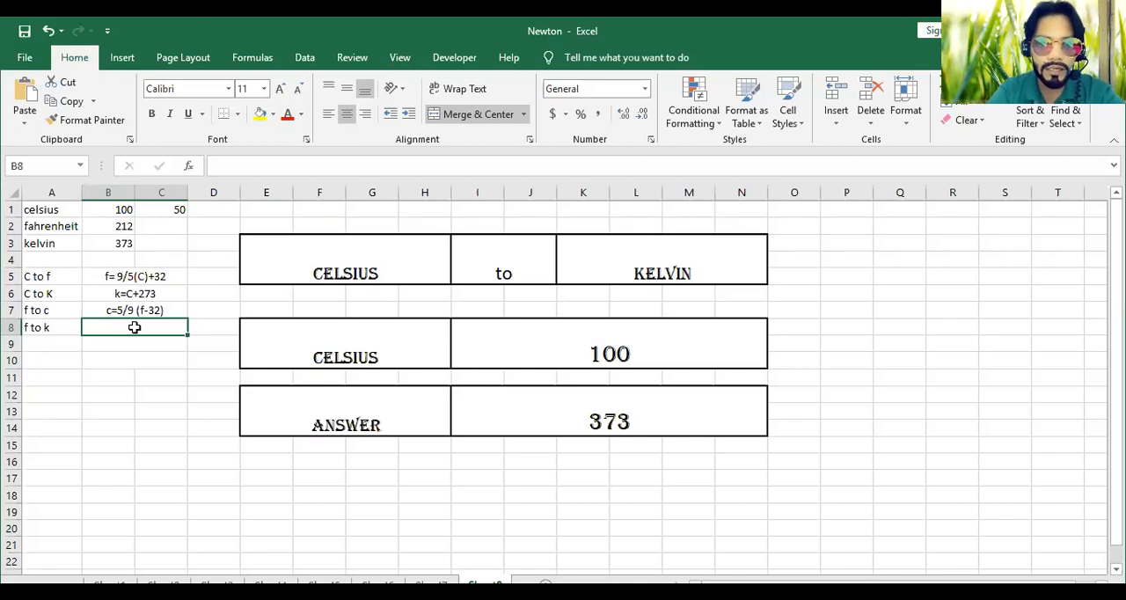
{"action": "left_click", "coordinate": [153, 308]}
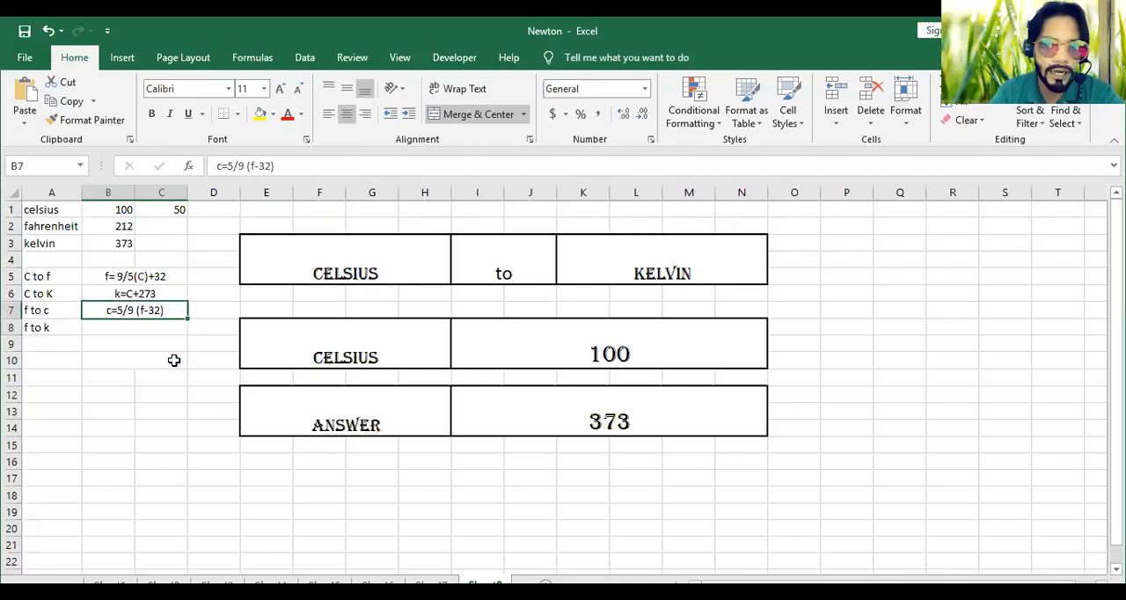
{"action": "left_click_drag", "start_coordinate": [187, 317], "coordinate": [174, 341]}
{"action": "left_click", "coordinate": [176, 328]}
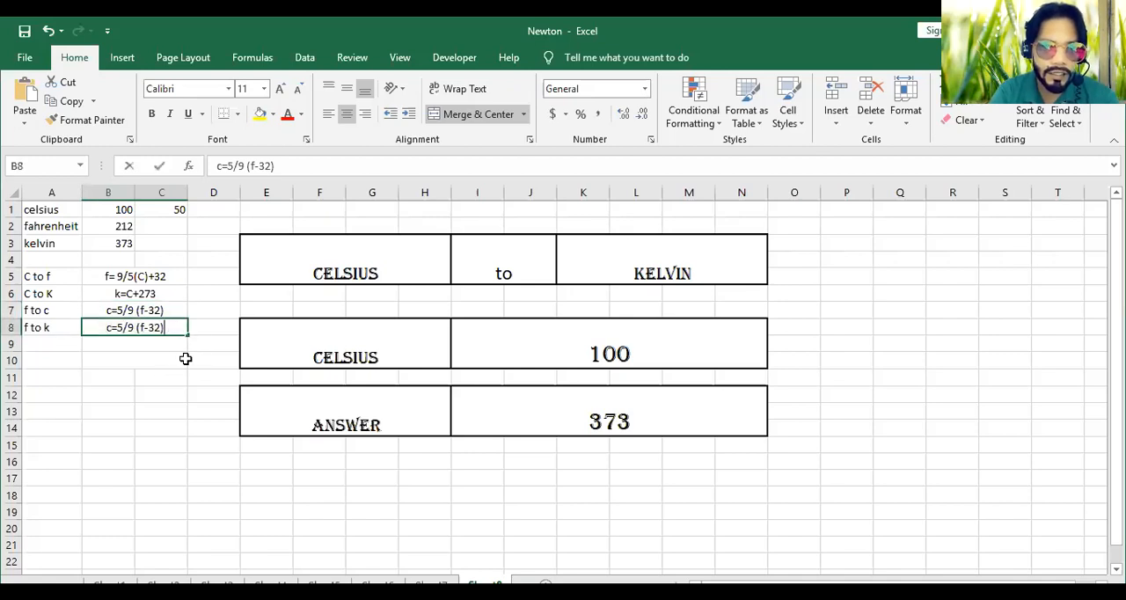
{"action": "key", "text": "F2"}
{"action": "type", "text": "+2"}
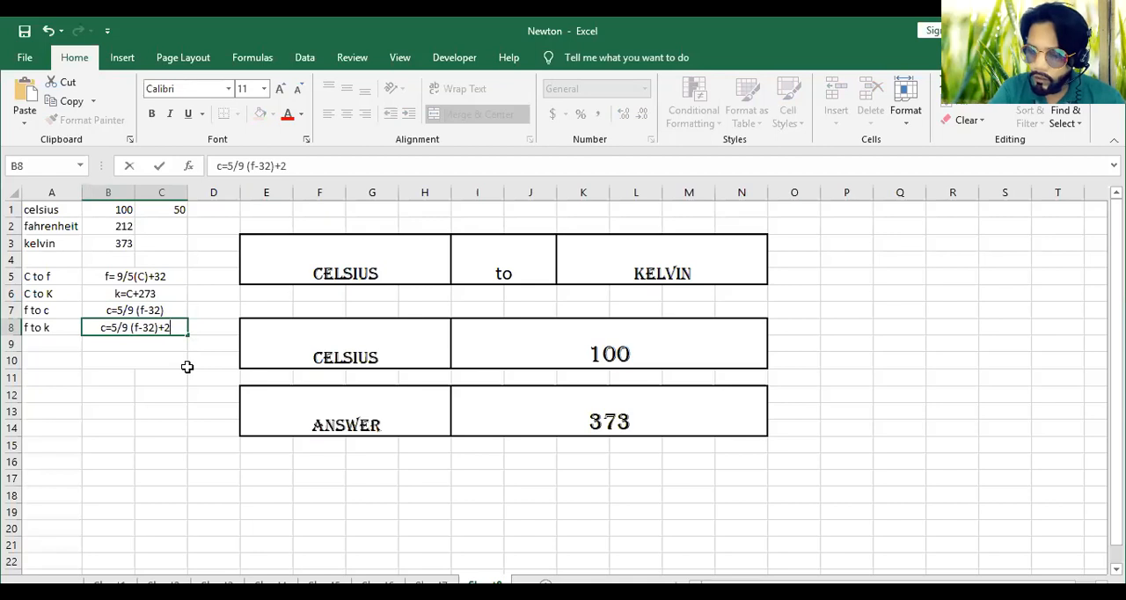
{"action": "type", "text": "73"}
{"action": "key", "text": "Return"}
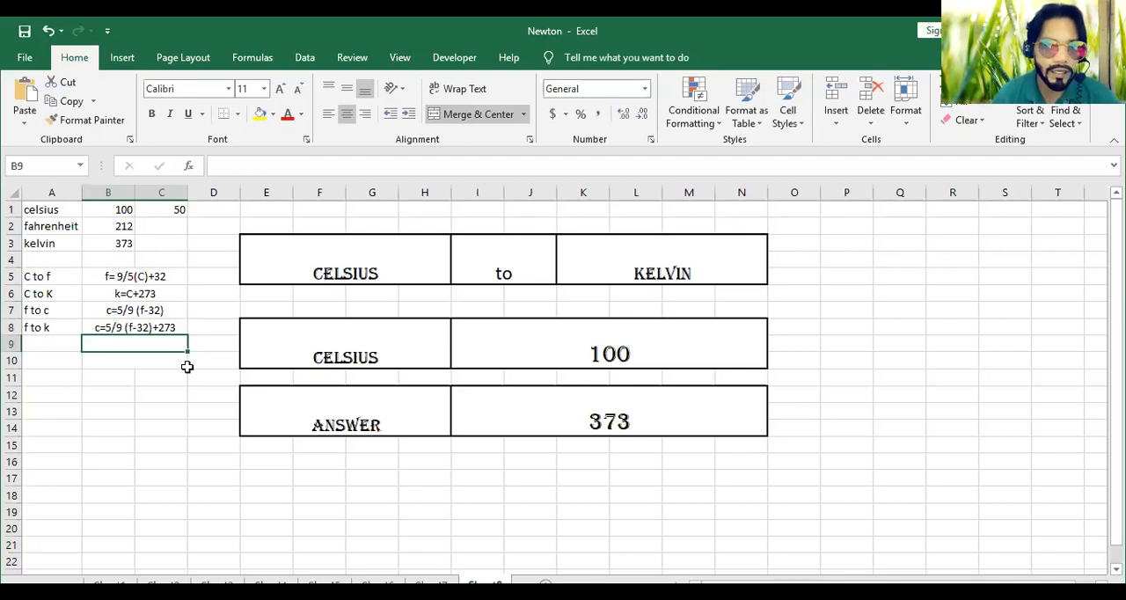
Replace the leading "c=" in B8 with "k=" so the text reads "k=5/9 (f-32)+273"
{"action": "left_click", "coordinate": [104, 325]}
{"action": "double_click", "coordinate": [104, 327]}
{"action": "key", "text": "Delete"}
{"action": "key", "text": "BackSpace"}
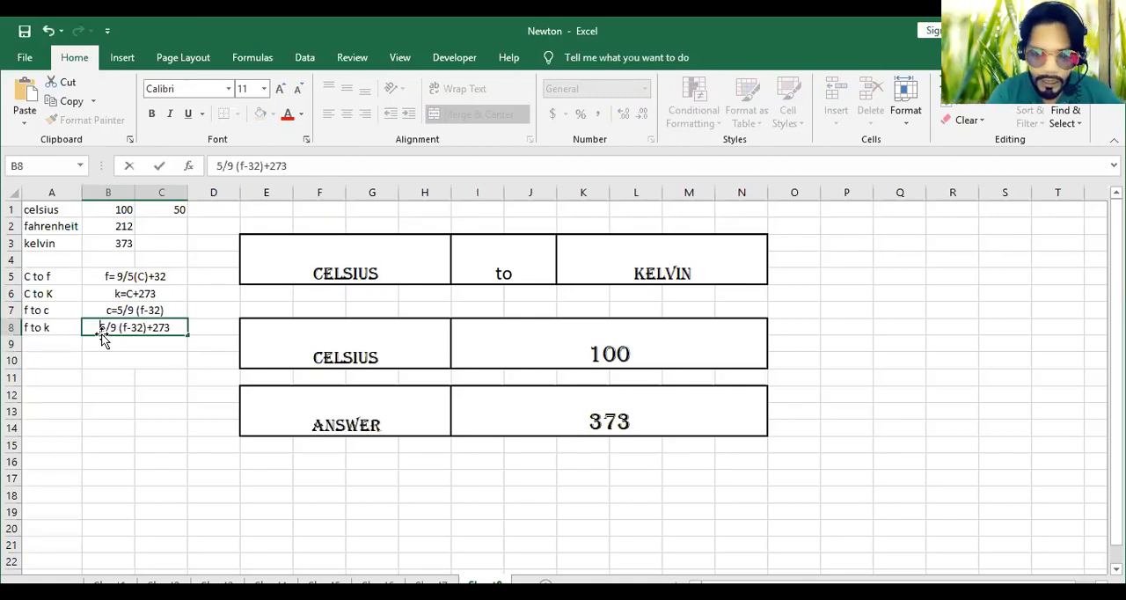
{"action": "type", "text": "k="}
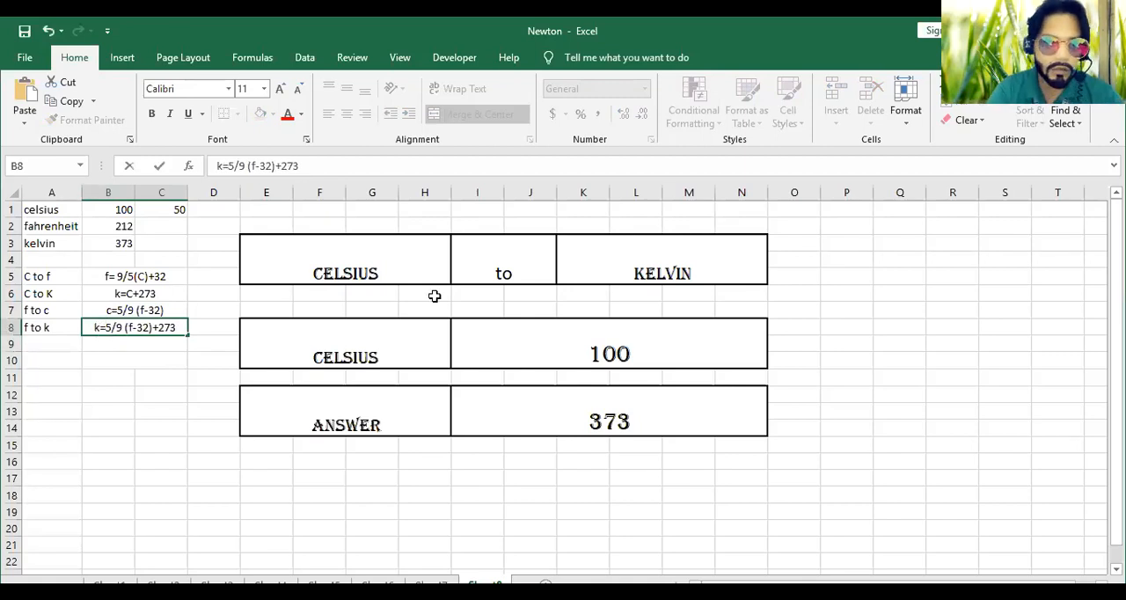
{"action": "left_click", "coordinate": [86, 443]}
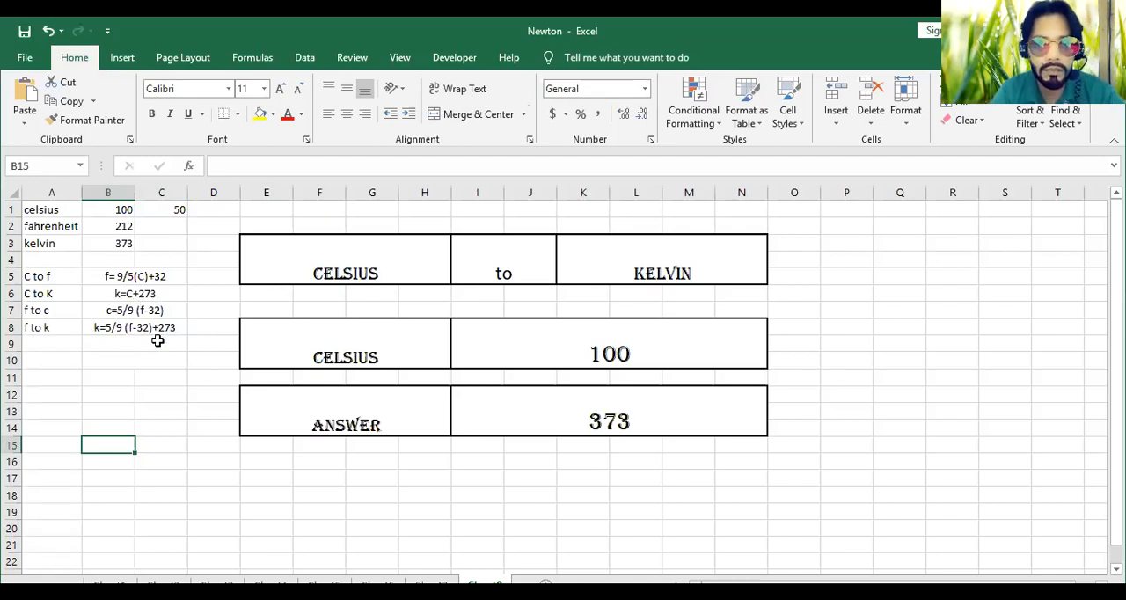
Label cell A9 "k to c" and write the Kelvin-to-Celsius formula text "C=k-273" in the merged cell B9
{"action": "left_click", "coordinate": [70, 347]}
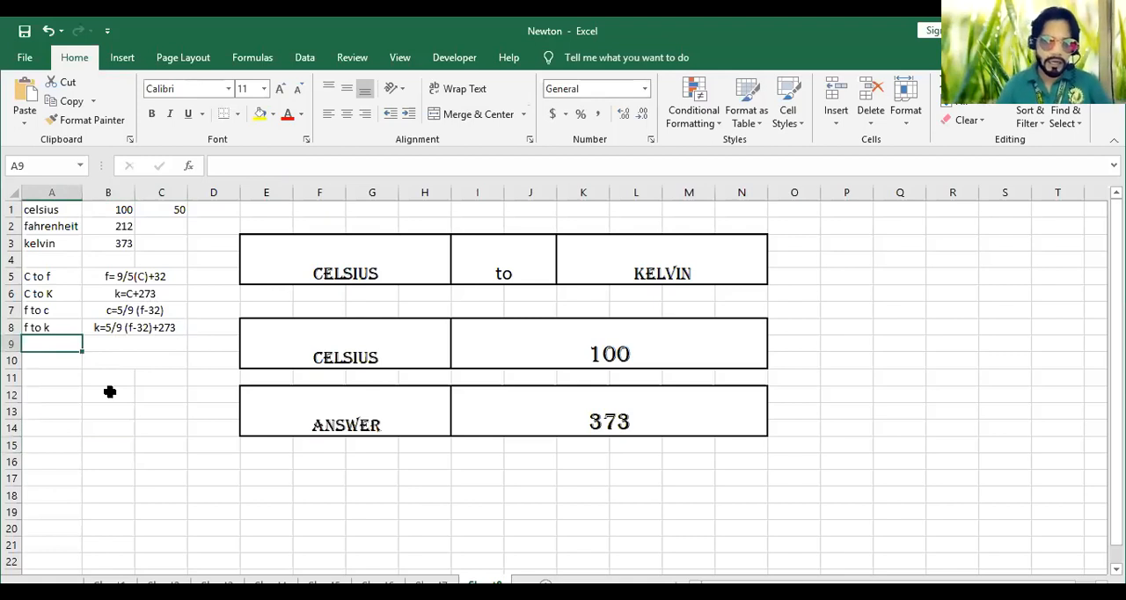
{"action": "type", "text": "k to c"}
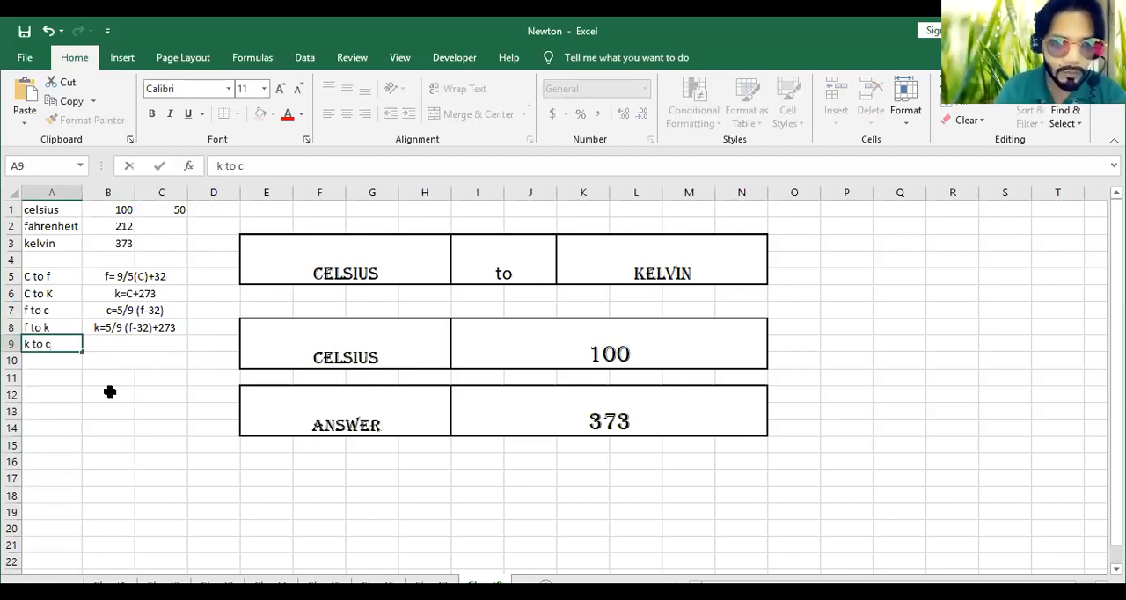
{"action": "left_click", "coordinate": [131, 348]}
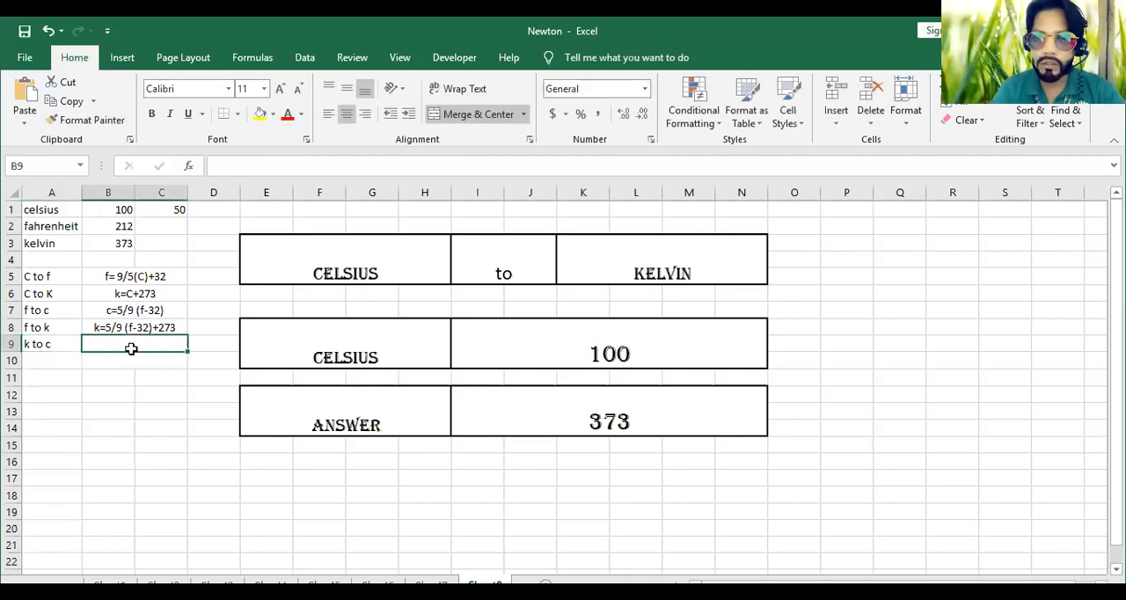
{"action": "left_click", "coordinate": [161, 293]}
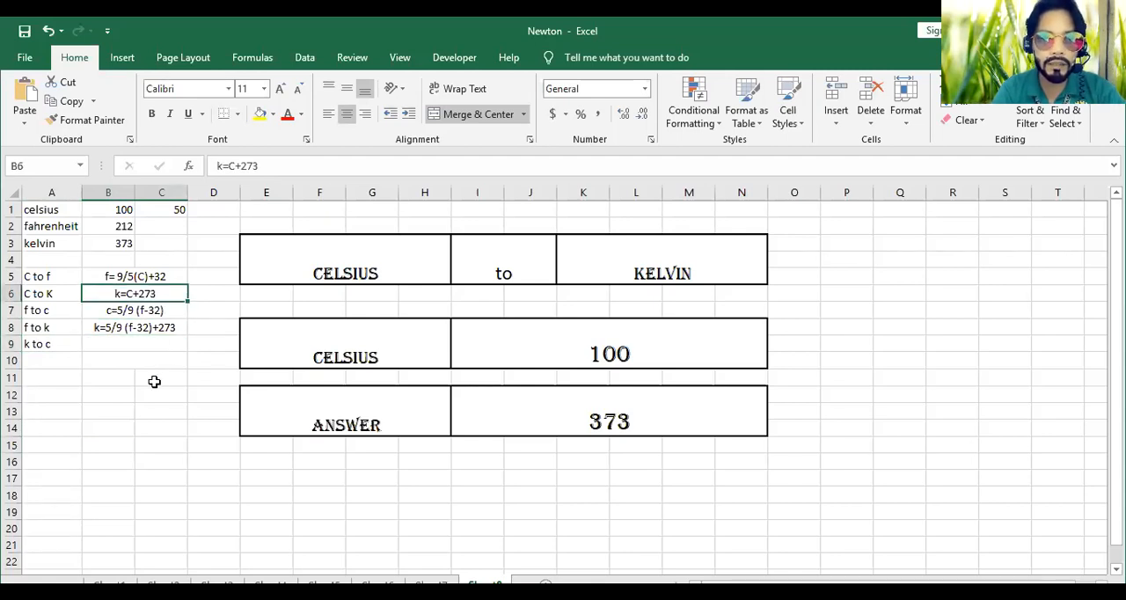
{"action": "left_click", "coordinate": [109, 346]}
{"action": "type", "text": "C="}
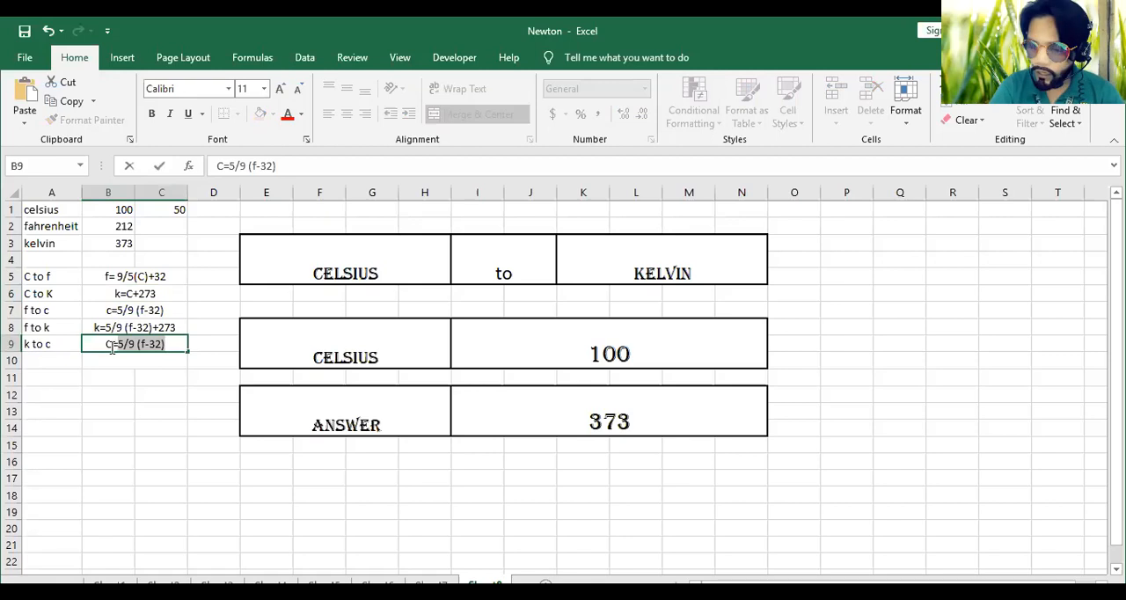
{"action": "type", "text": "k-273"}
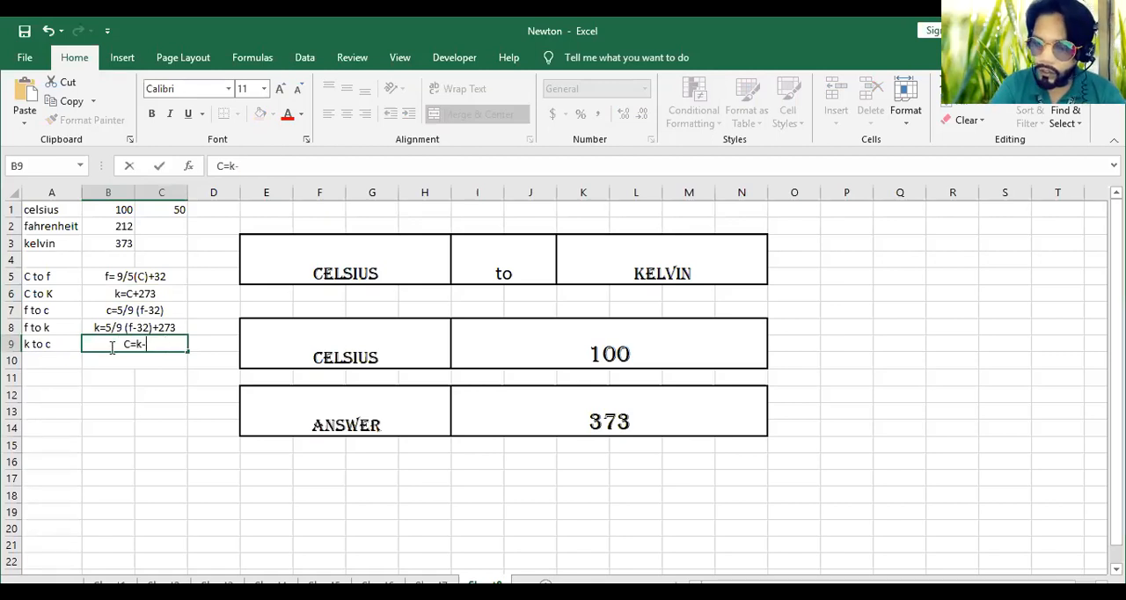
{"action": "key", "text": "Return"}
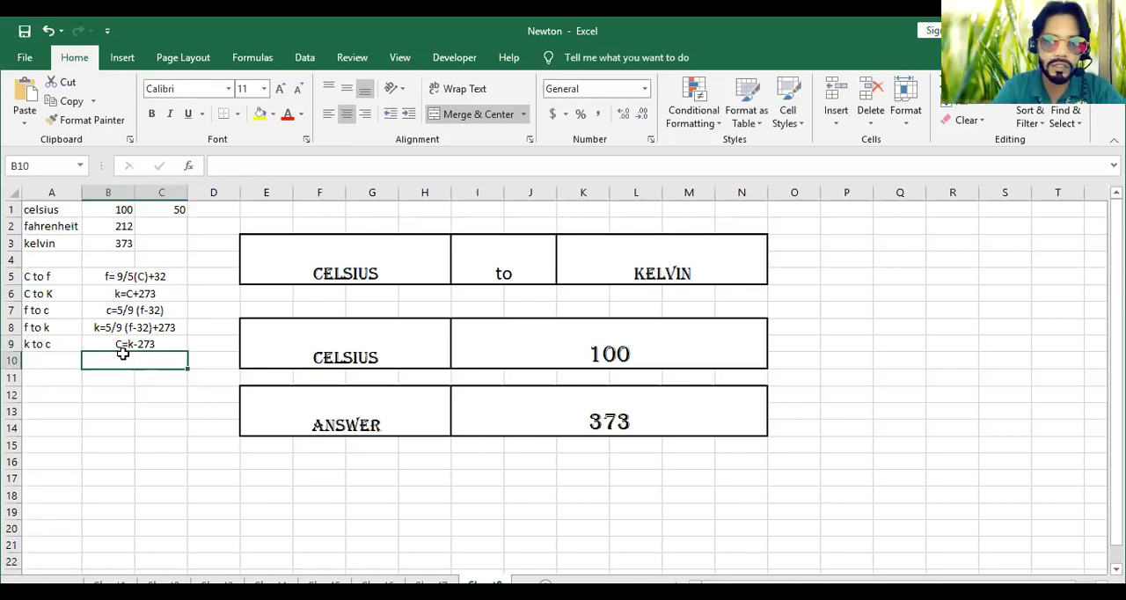
Convert 373 kelvin to celsius in the converter by entering the value, source unit and target unit
{"action": "left_click", "coordinate": [582, 339]}
{"action": "type", "text": "373"}
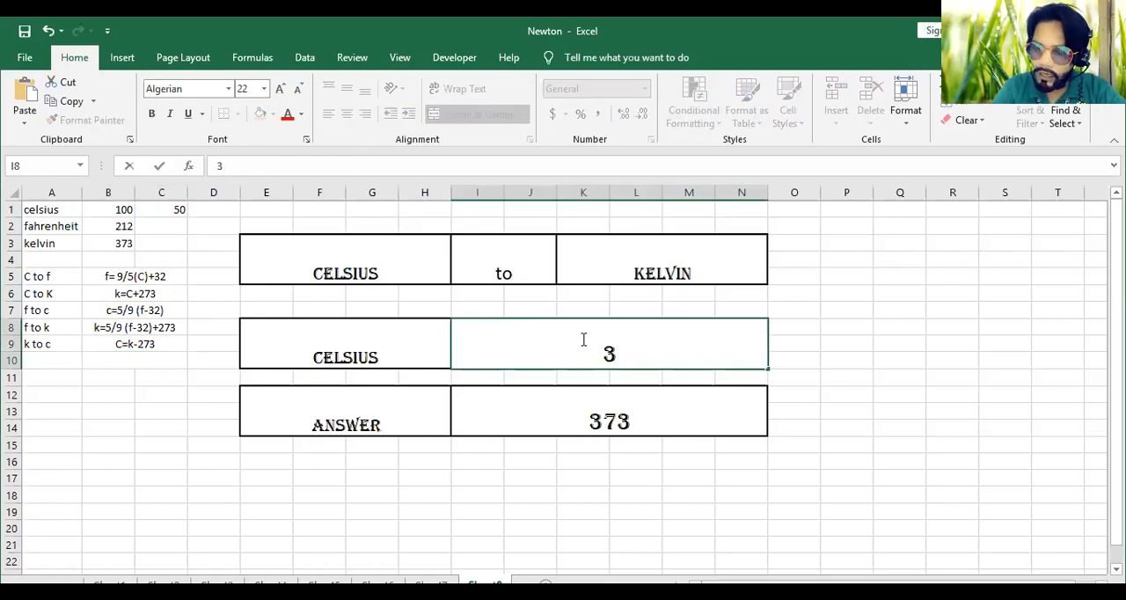
{"action": "left_click", "coordinate": [417, 245]}
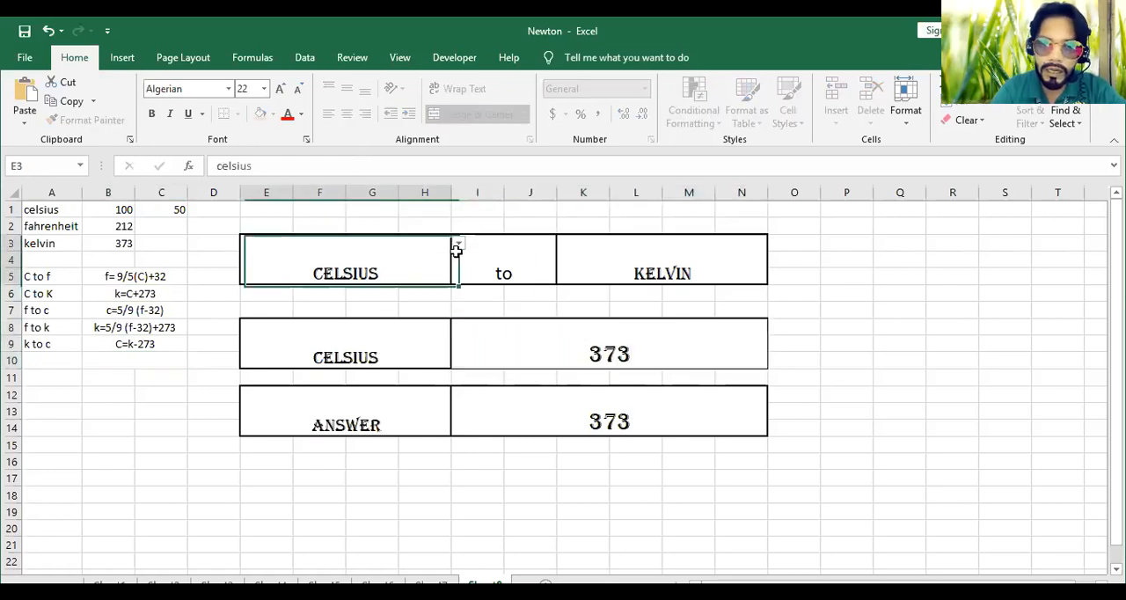
{"action": "left_click", "coordinate": [457, 244]}
{"action": "left_click", "coordinate": [430, 278]}
{"action": "left_click", "coordinate": [752, 264]}
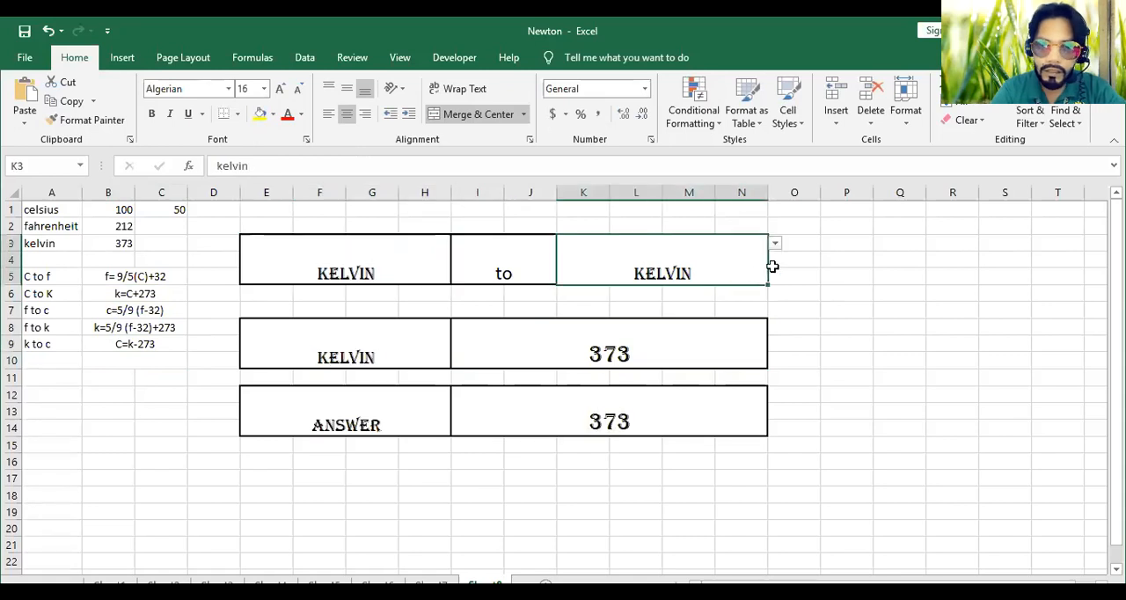
{"action": "left_click", "coordinate": [775, 244]}
{"action": "left_click", "coordinate": [717, 257]}
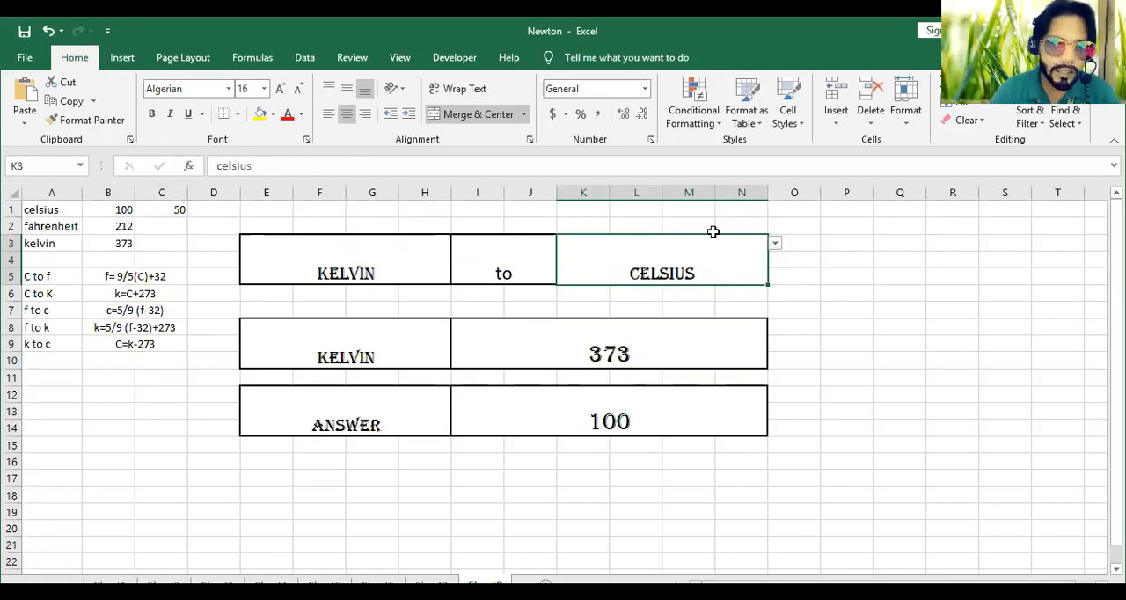
Label cell A10 "k to f" and enter "(k-273)" in B10 as the core of the Kelvin-to-Fahrenheit formula
{"action": "left_click", "coordinate": [73, 360]}
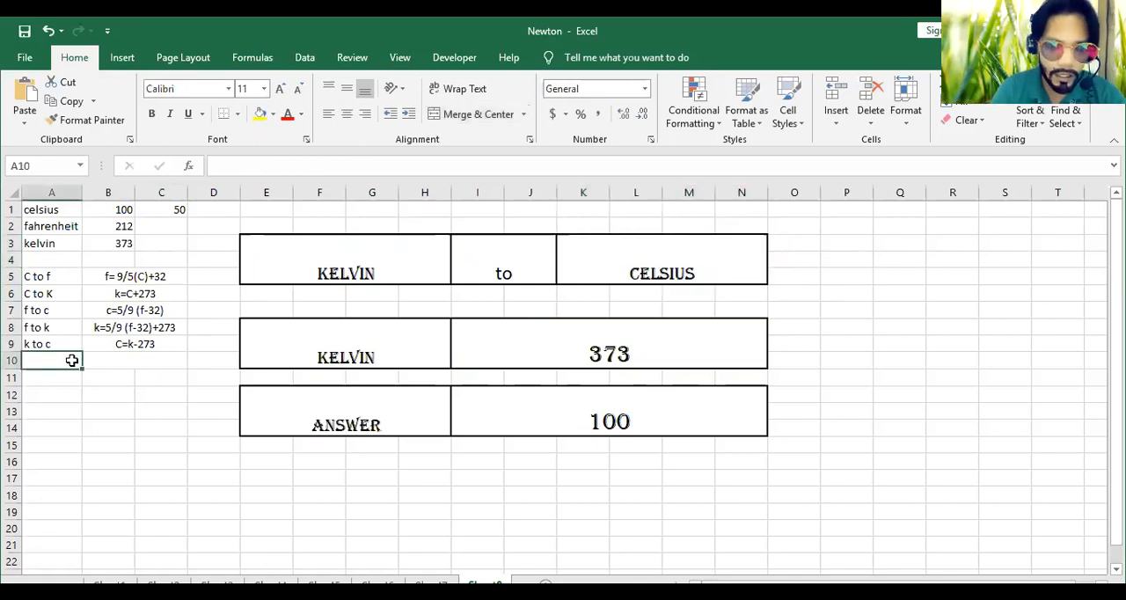
{"action": "type", "text": "k to f"}
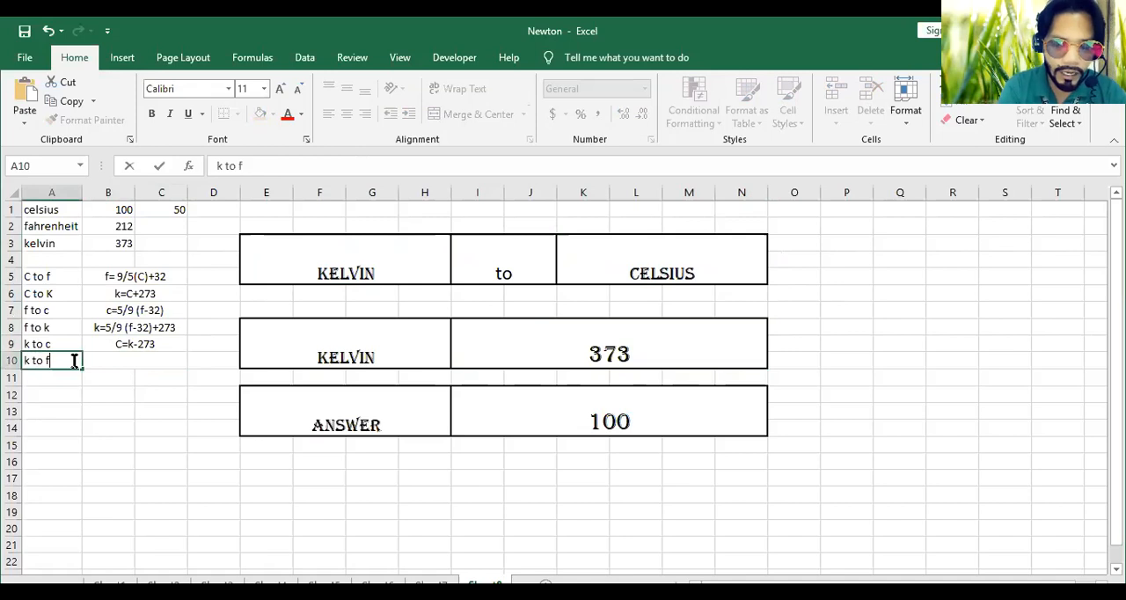
{"action": "left_click", "coordinate": [151, 364]}
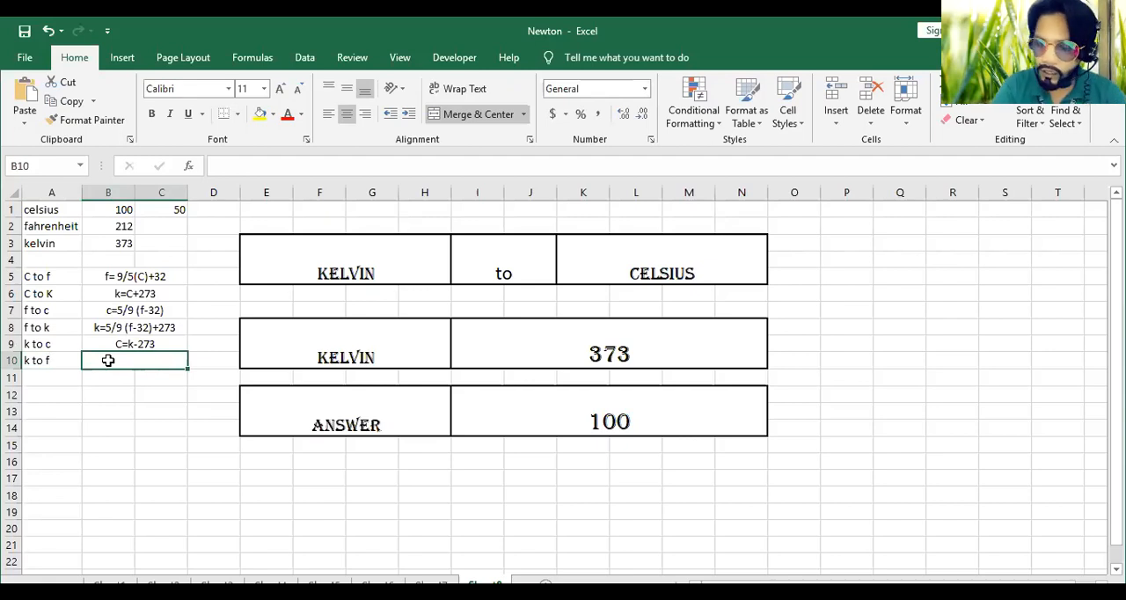
{"action": "type", "text": "k-273"}
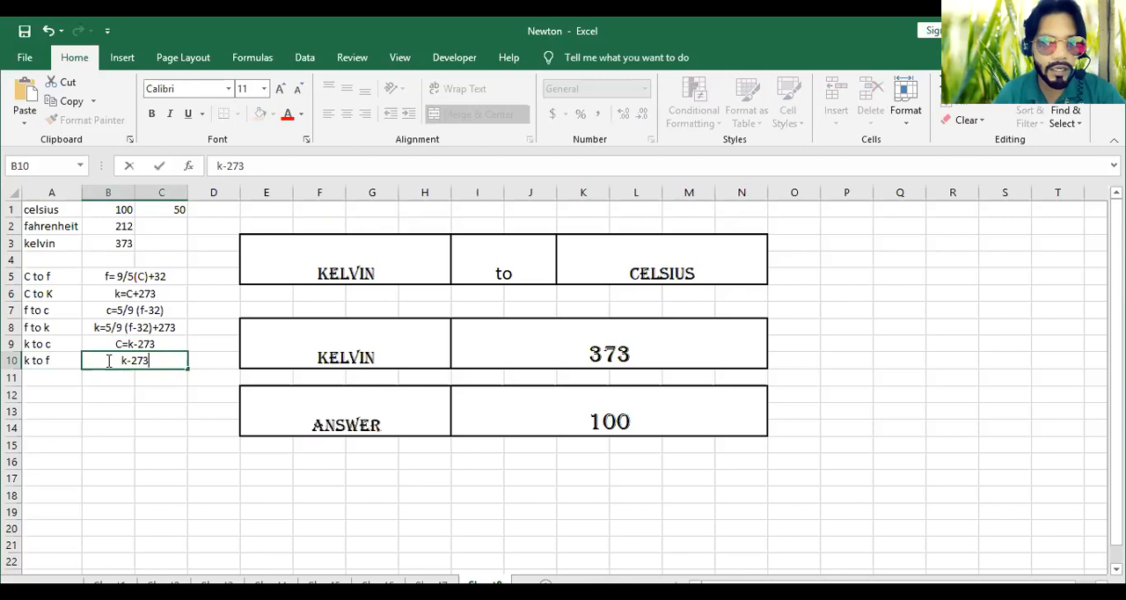
{"action": "type", "text": ")"}
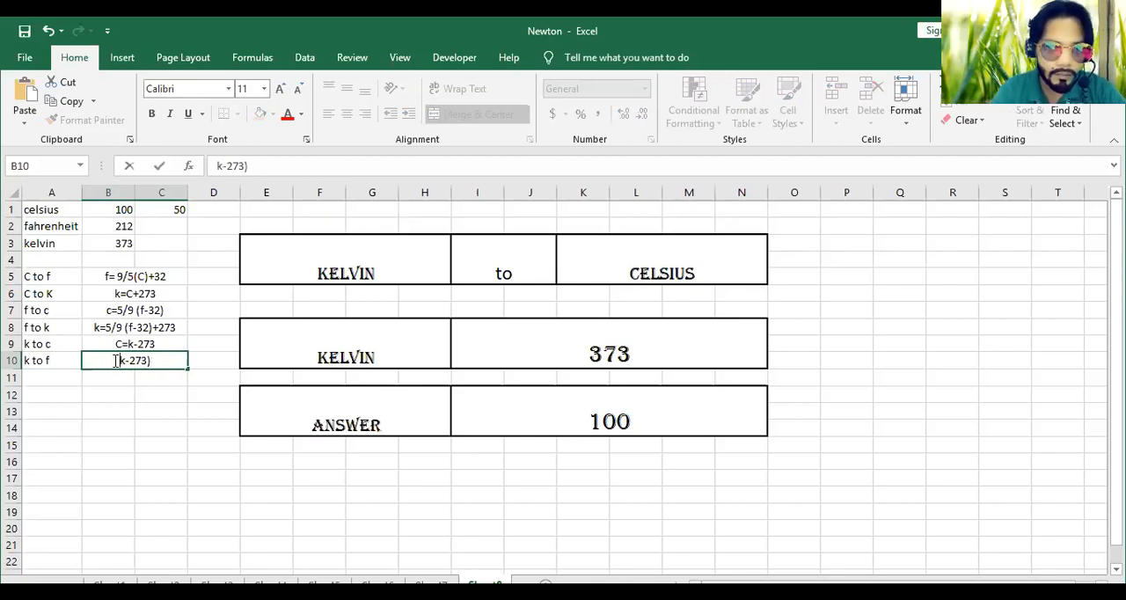
{"action": "left_click", "coordinate": [117, 361]}
{"action": "type", "text": "("}
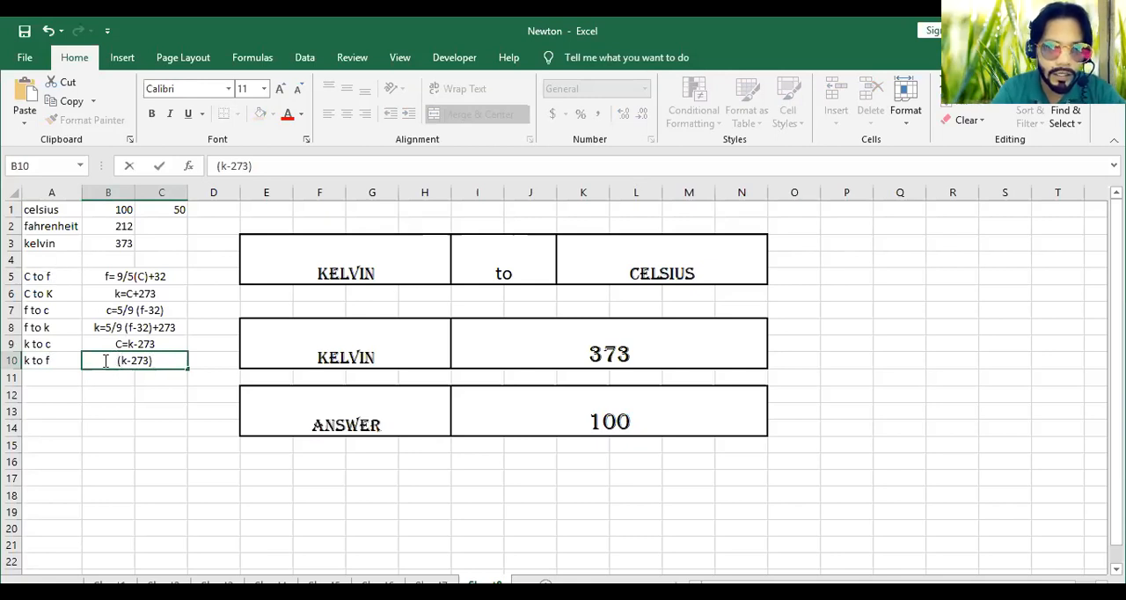
Extend the Kelvin-to-Fahrenheit text in B10 so it reads "9/5*(k-273)+32"
{"action": "type", "text": "9/*"}
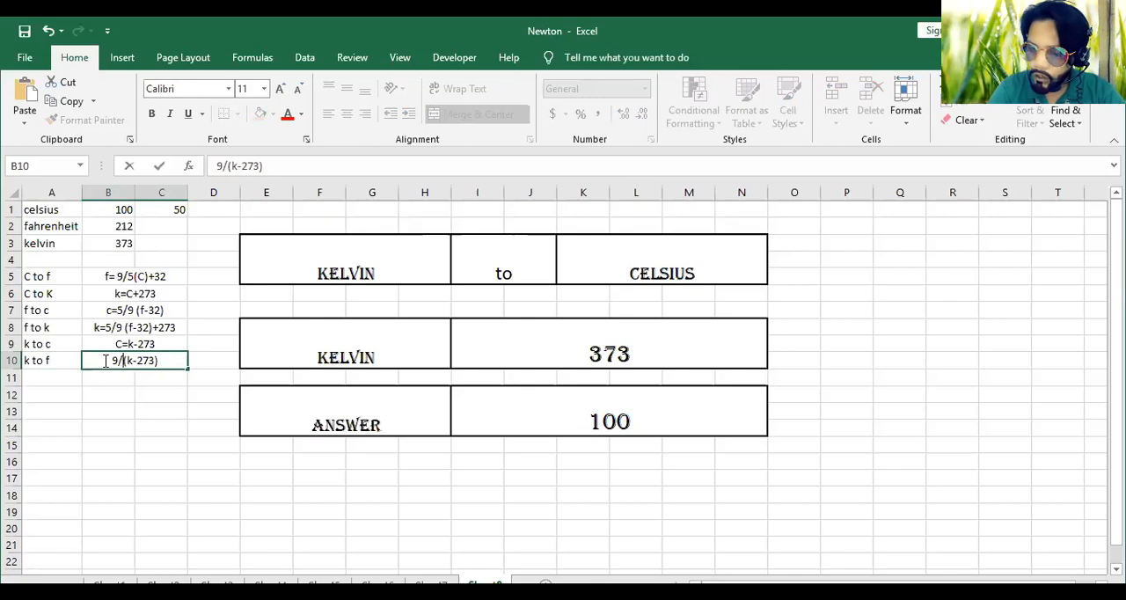
{"action": "key", "text": "BackSpace"}
{"action": "type", "text": "5*"}
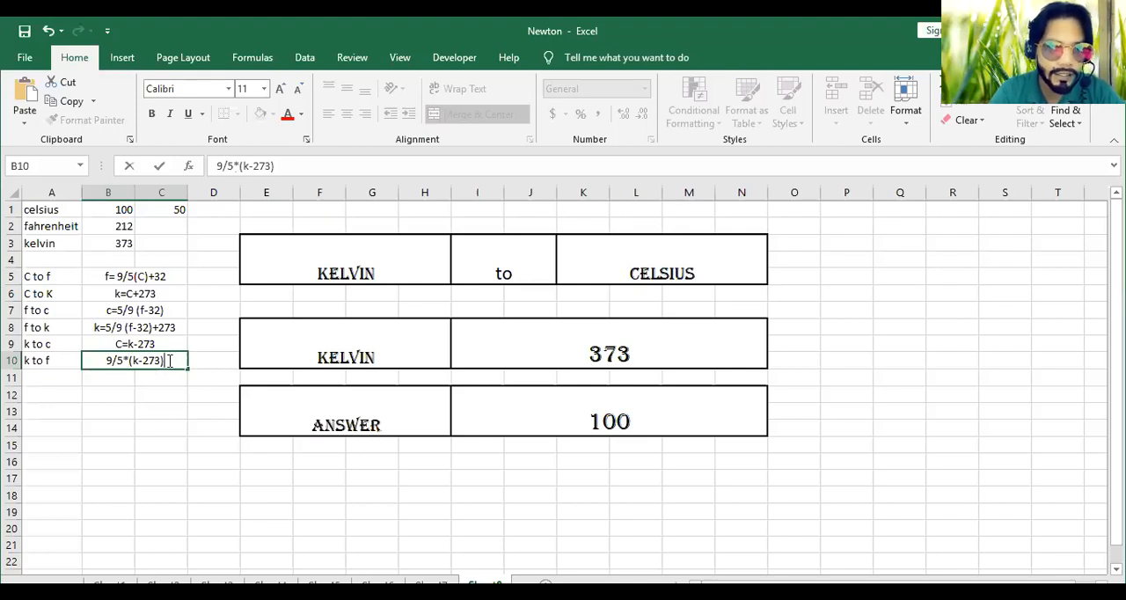
{"action": "type", "text": "+32"}
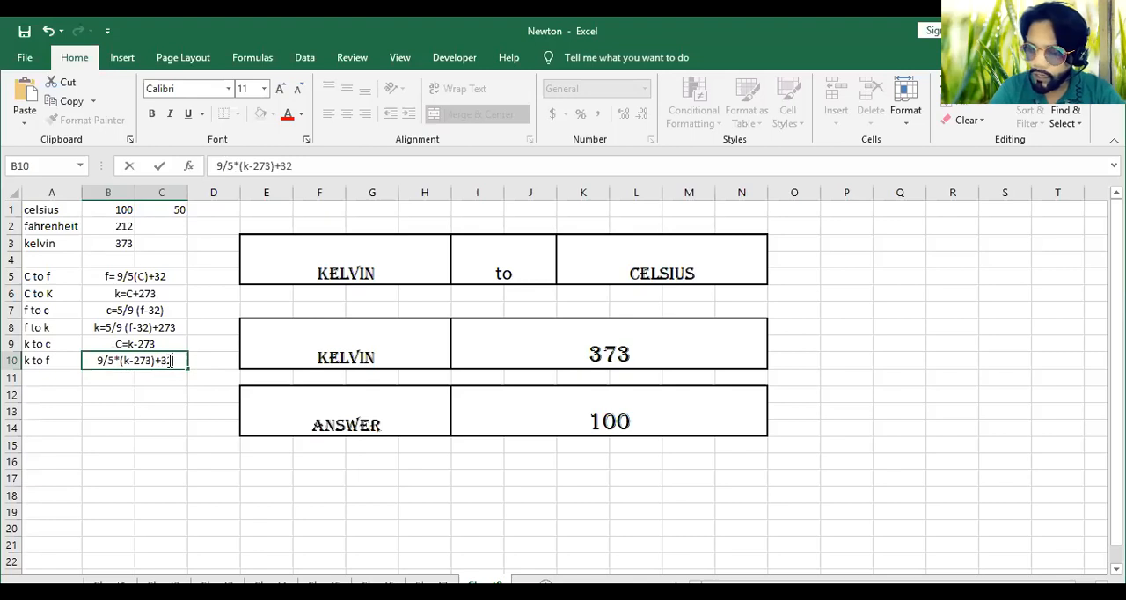
{"action": "key", "text": "Return"}
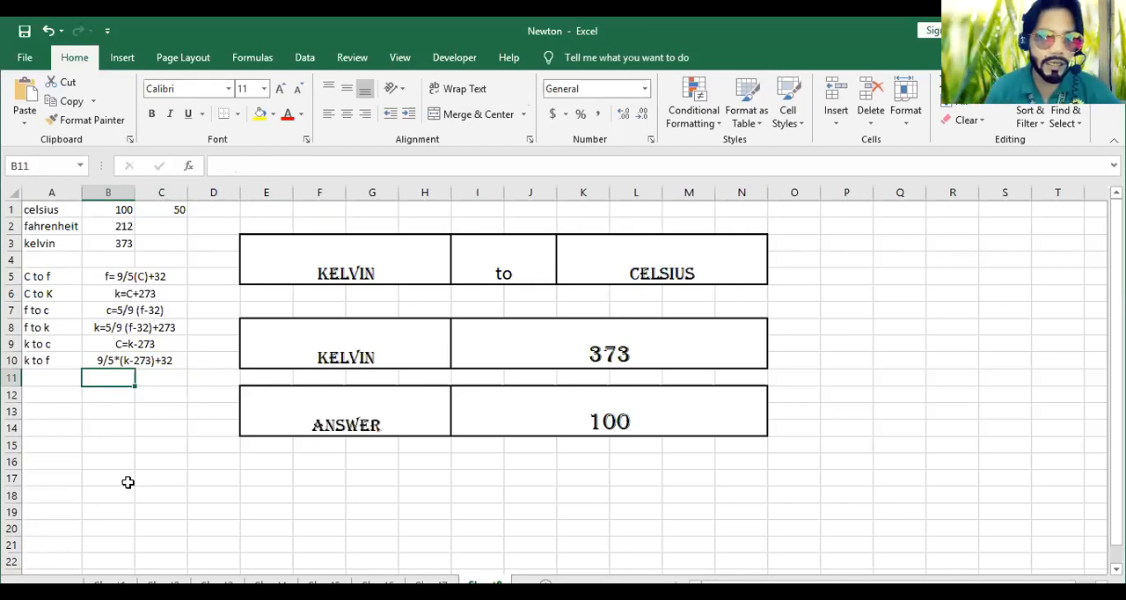
Change the converter's target unit in K3 to fahrenheit to check the Kelvin-to-Fahrenheit conversion
{"action": "left_click", "coordinate": [670, 258]}
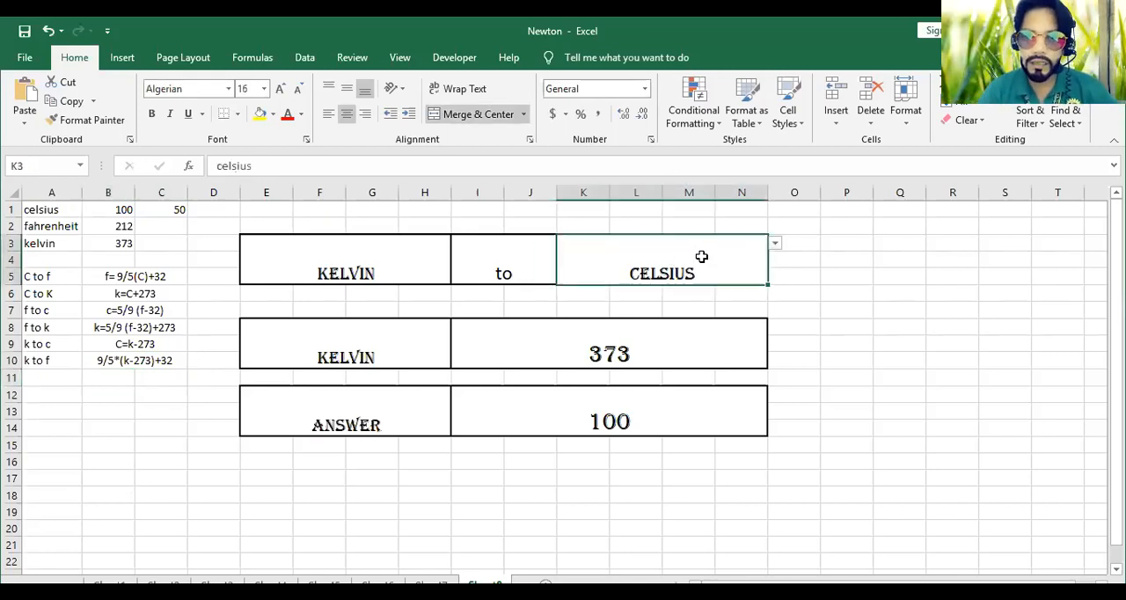
{"action": "left_click", "coordinate": [775, 247]}
{"action": "left_click", "coordinate": [735, 268]}
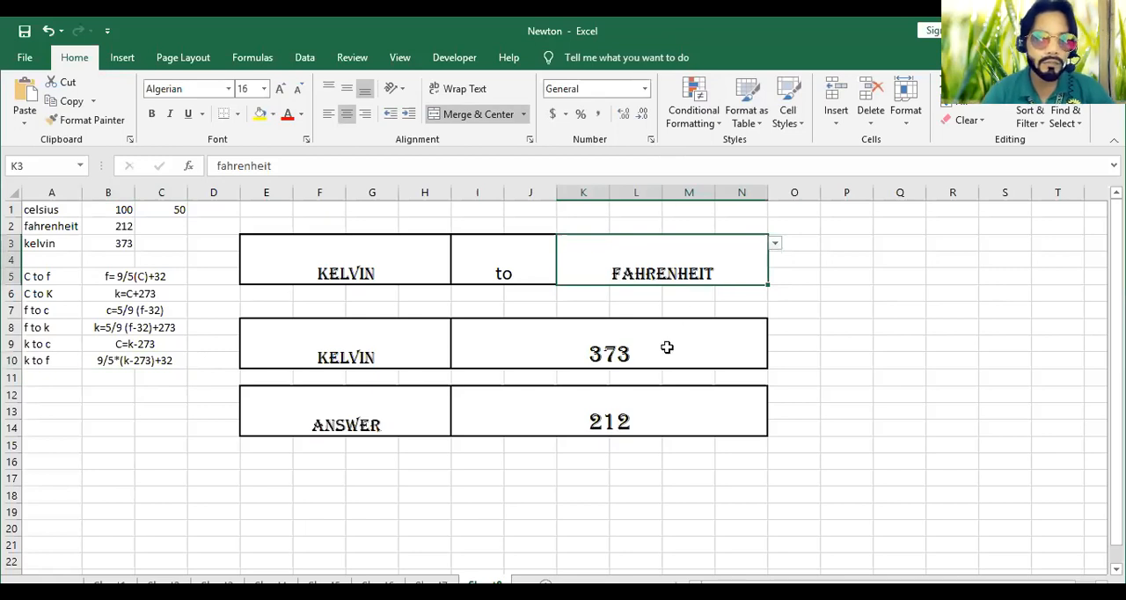
Change the converter's source unit to celsius and enter 50 as the value to convert
{"action": "left_click", "coordinate": [410, 256]}
{"action": "left_click", "coordinate": [457, 243]}
{"action": "left_click", "coordinate": [424, 257]}
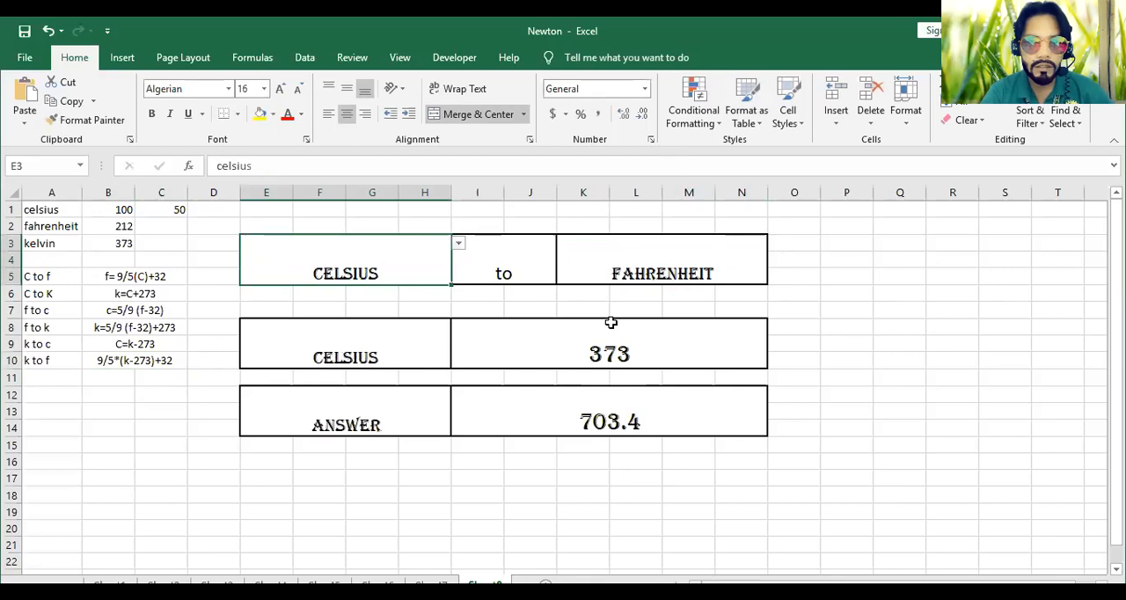
{"action": "left_click", "coordinate": [609, 354]}
{"action": "type", "text": "50"}
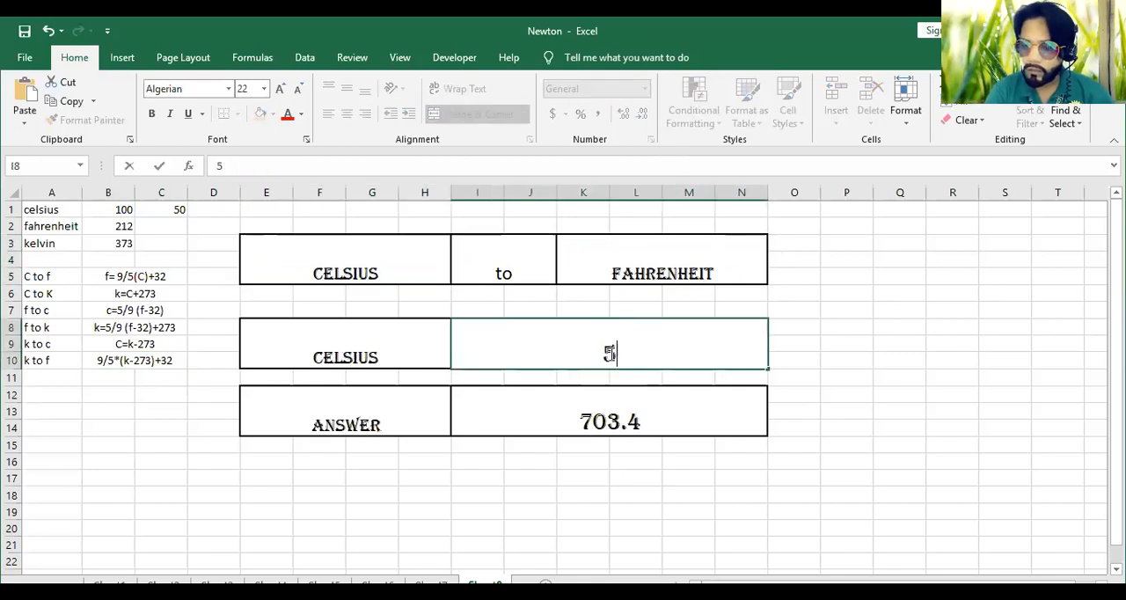
{"action": "key", "text": "Return"}
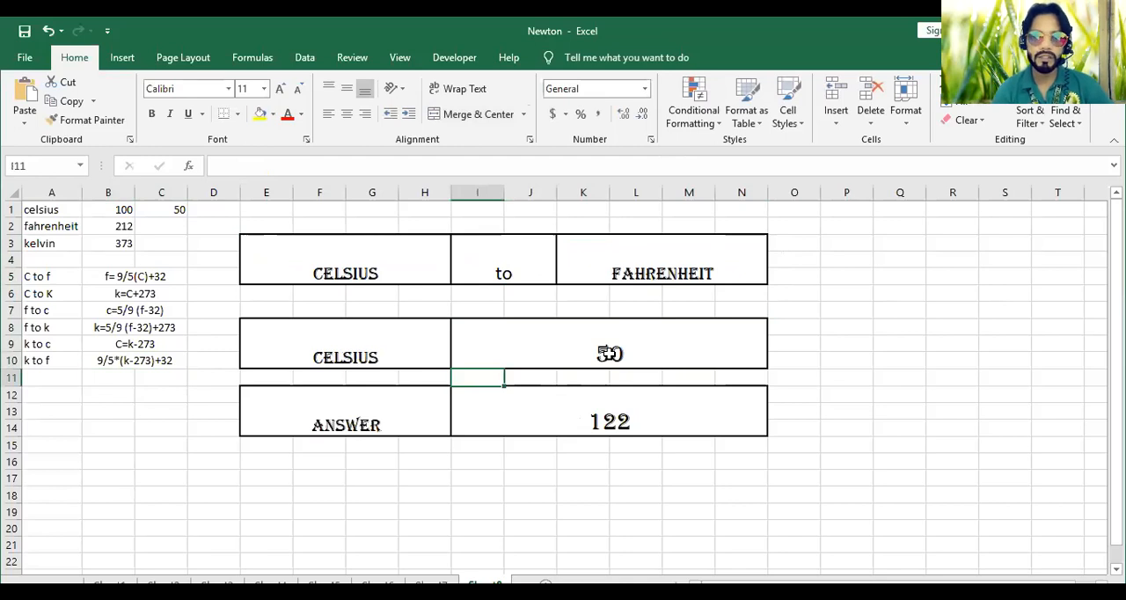
Switch the converter's target unit to kelvin for the 50 degrees Celsius input
{"action": "left_click", "coordinate": [745, 267]}
{"action": "left_click", "coordinate": [774, 245]}
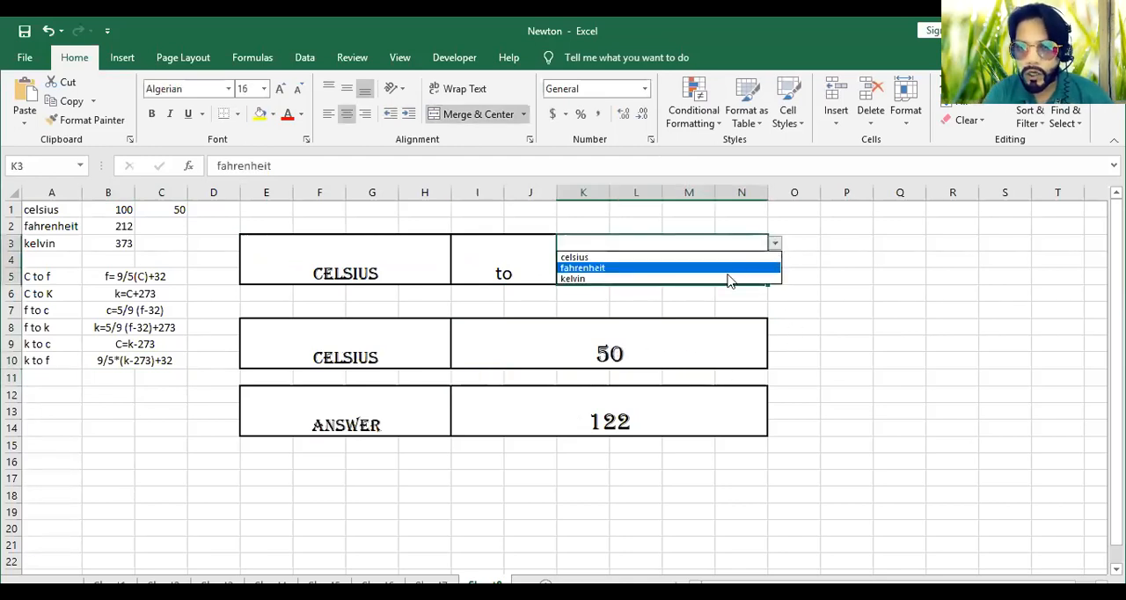
{"action": "left_click", "coordinate": [726, 277]}
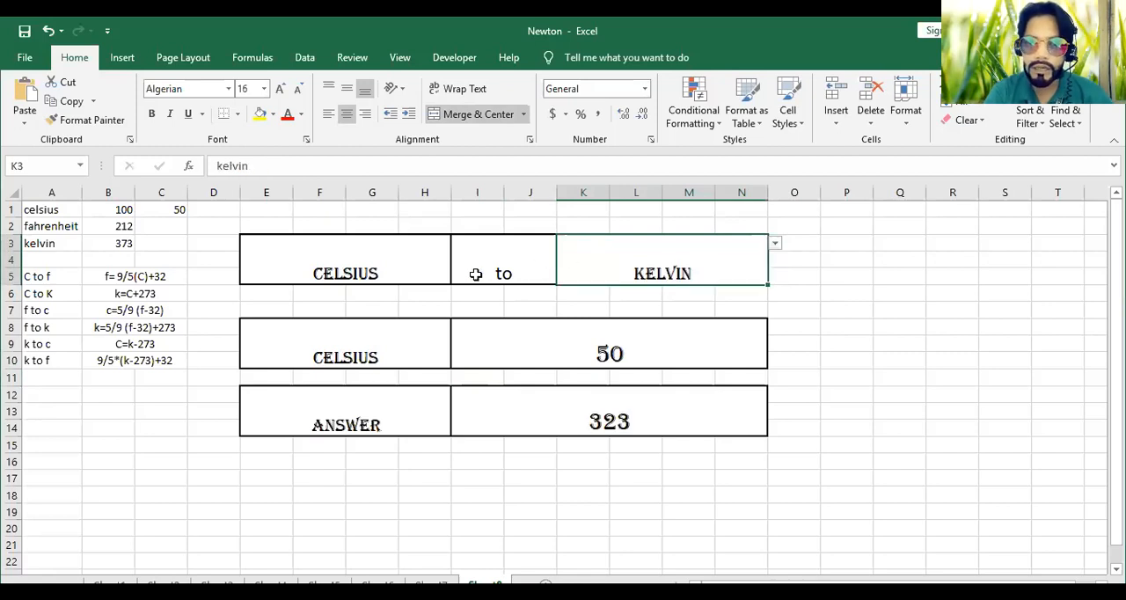
Change the converter's source unit to fahrenheit and enter 212 as the value to convert
{"action": "left_click", "coordinate": [442, 269]}
{"action": "left_click", "coordinate": [458, 243]}
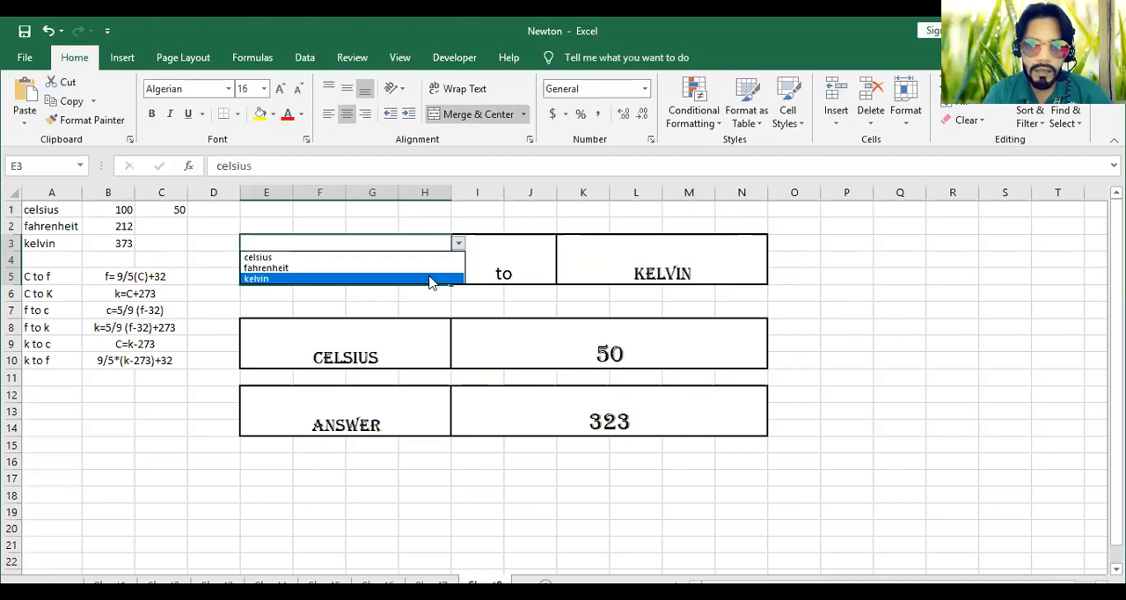
{"action": "left_click", "coordinate": [432, 268]}
{"action": "left_click", "coordinate": [589, 368]}
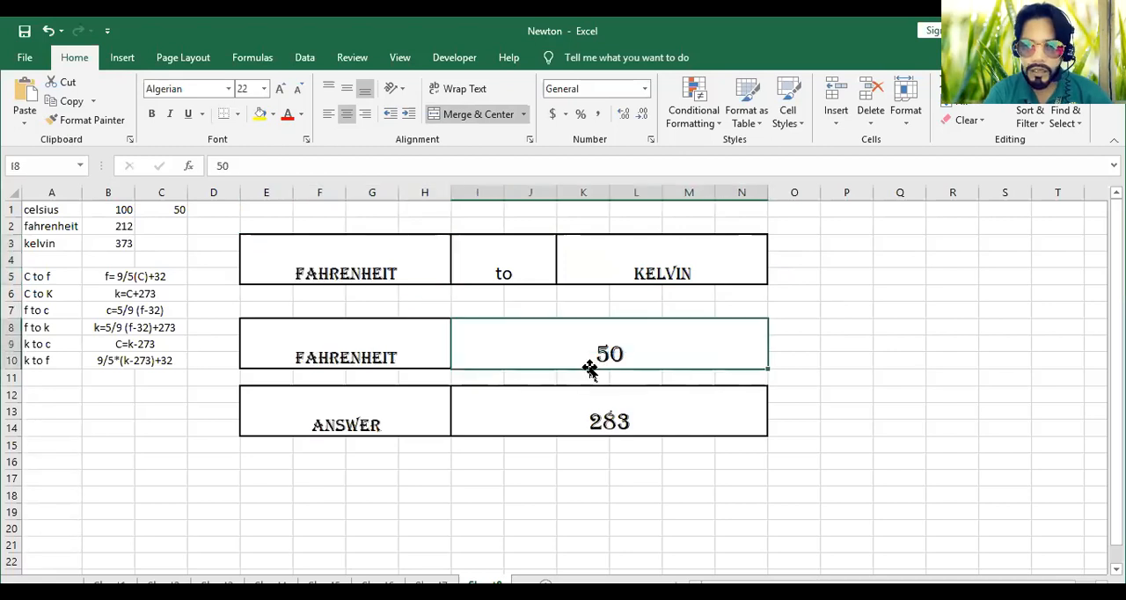
{"action": "type", "text": "212"}
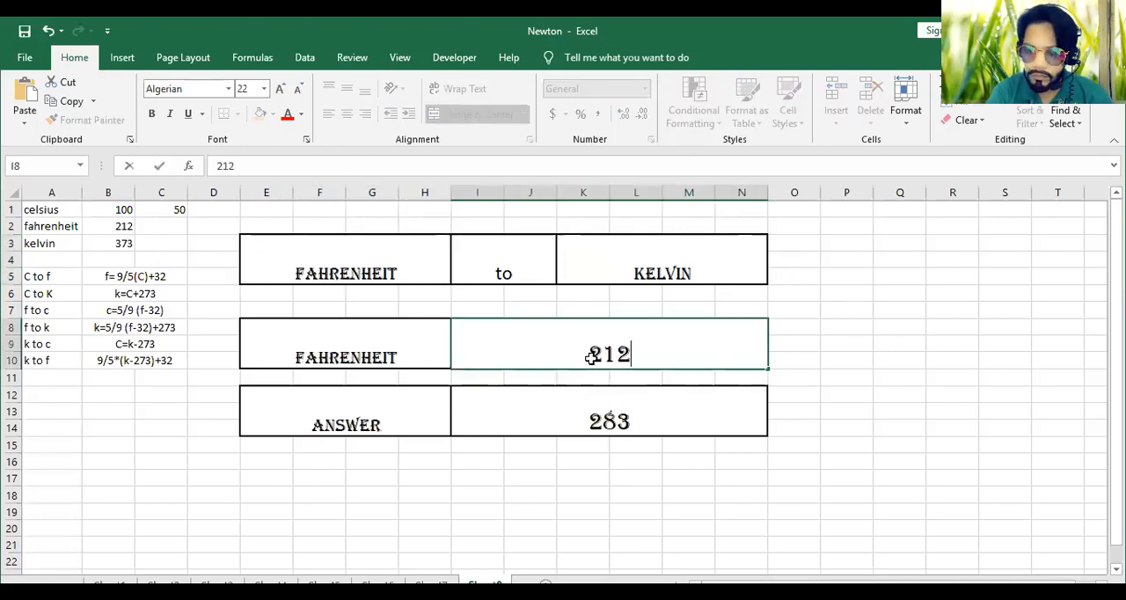
{"action": "key", "text": "Return"}
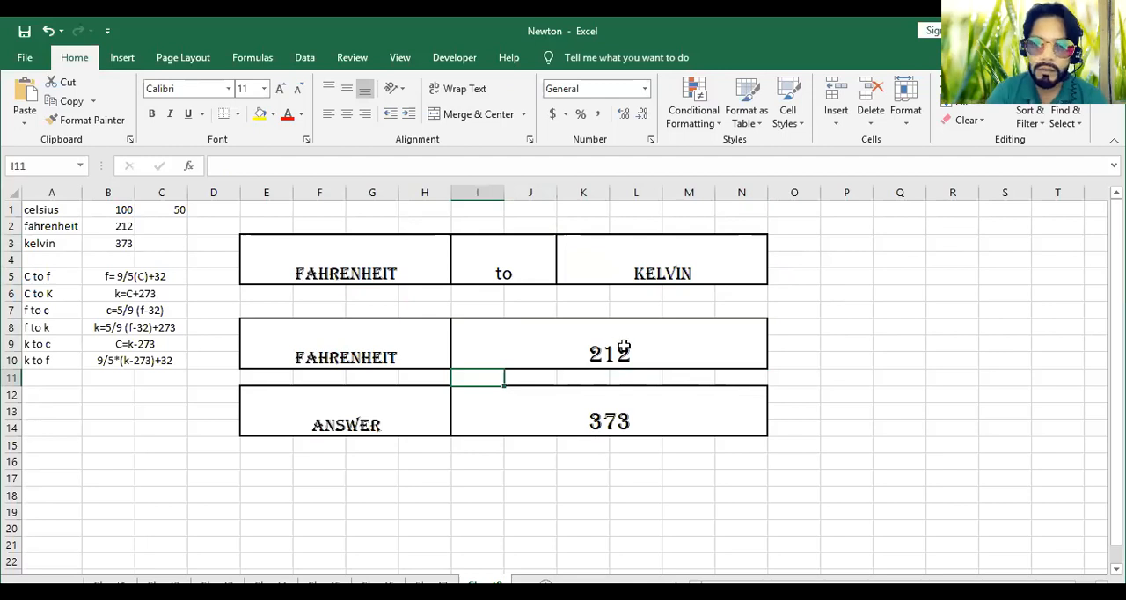
Change the converter's target unit in K3 to fahrenheit for a Fahrenheit-to-Fahrenheit check
{"action": "left_click", "coordinate": [758, 250]}
{"action": "left_click", "coordinate": [775, 244]}
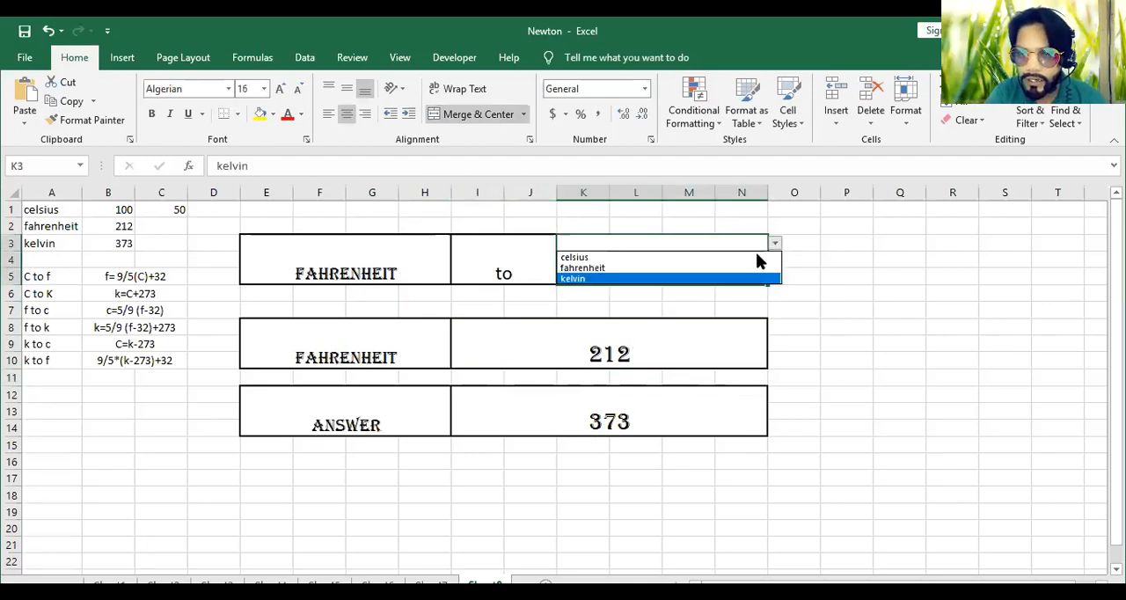
{"action": "left_click", "coordinate": [741, 269]}
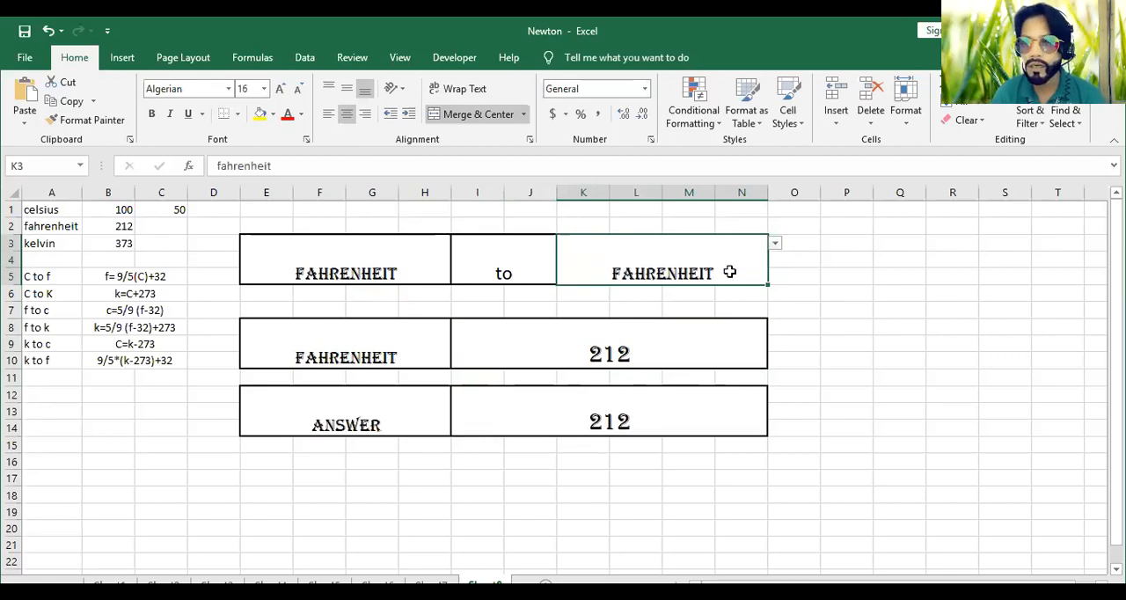
Set the converter's source unit to celsius and its target unit to celsius for a Celsius-to-Celsius check
{"action": "left_click", "coordinate": [426, 258]}
{"action": "left_click", "coordinate": [458, 243]}
{"action": "left_click", "coordinate": [452, 258]}
{"action": "left_click", "coordinate": [741, 249]}
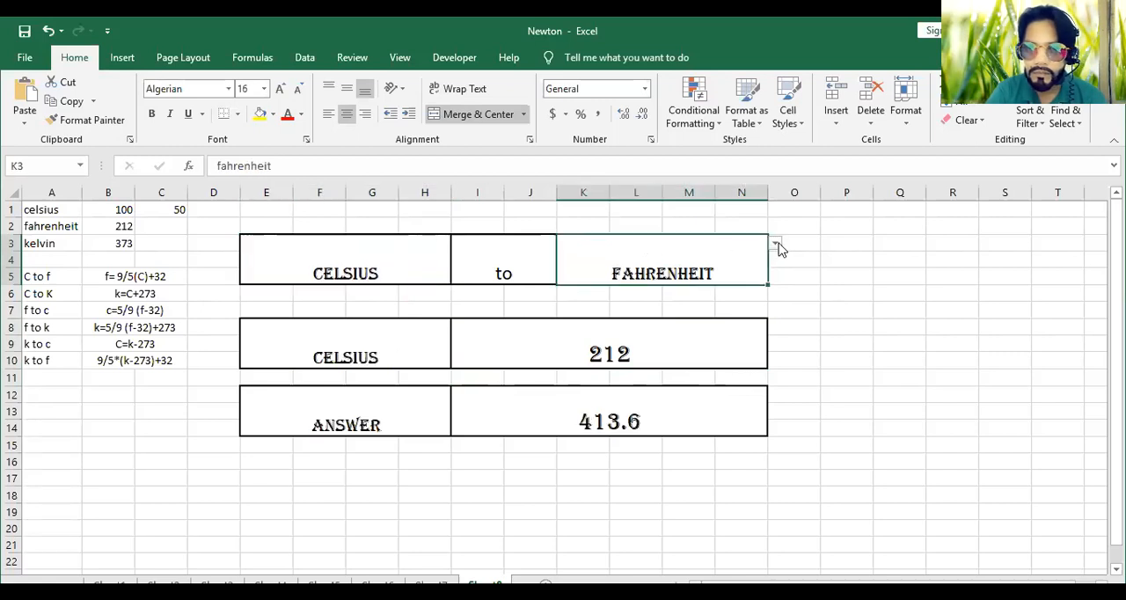
{"action": "left_click", "coordinate": [777, 244]}
{"action": "left_click", "coordinate": [739, 257]}
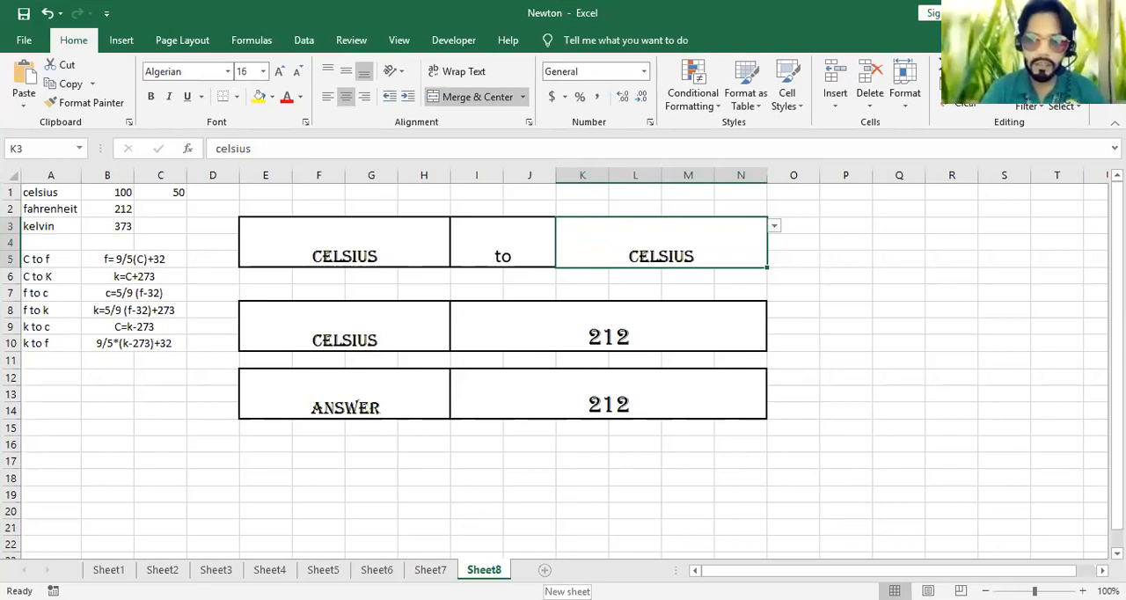
Add a new sheet and copy the unit and formula table A1:C10 from Sheet8 into its cell A1
{"action": "left_click", "coordinate": [544, 570]}
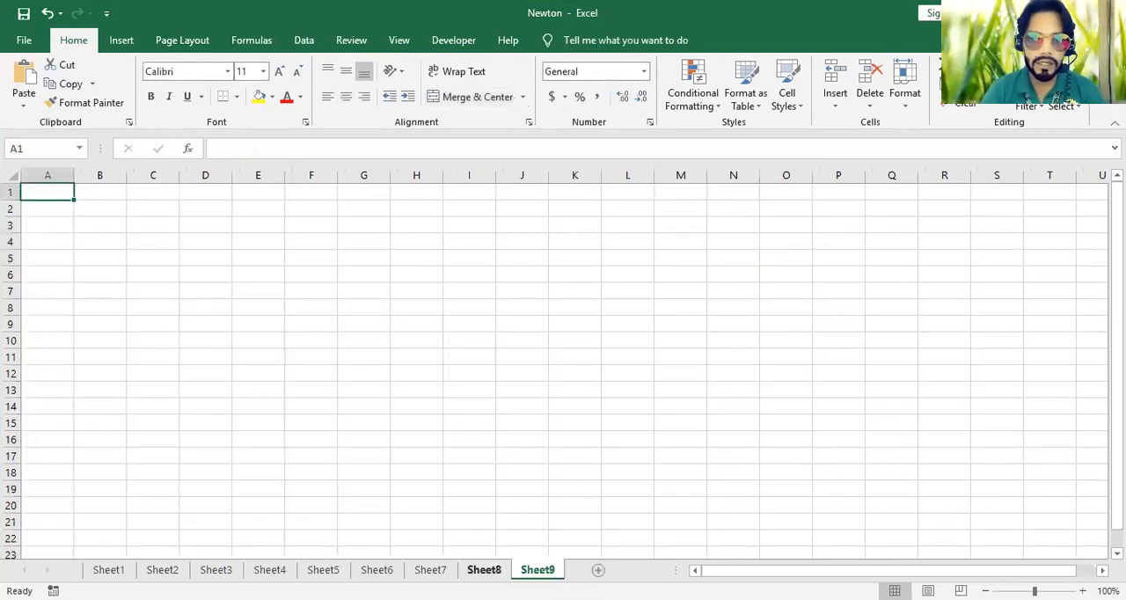
{"action": "left_click", "coordinate": [475, 569]}
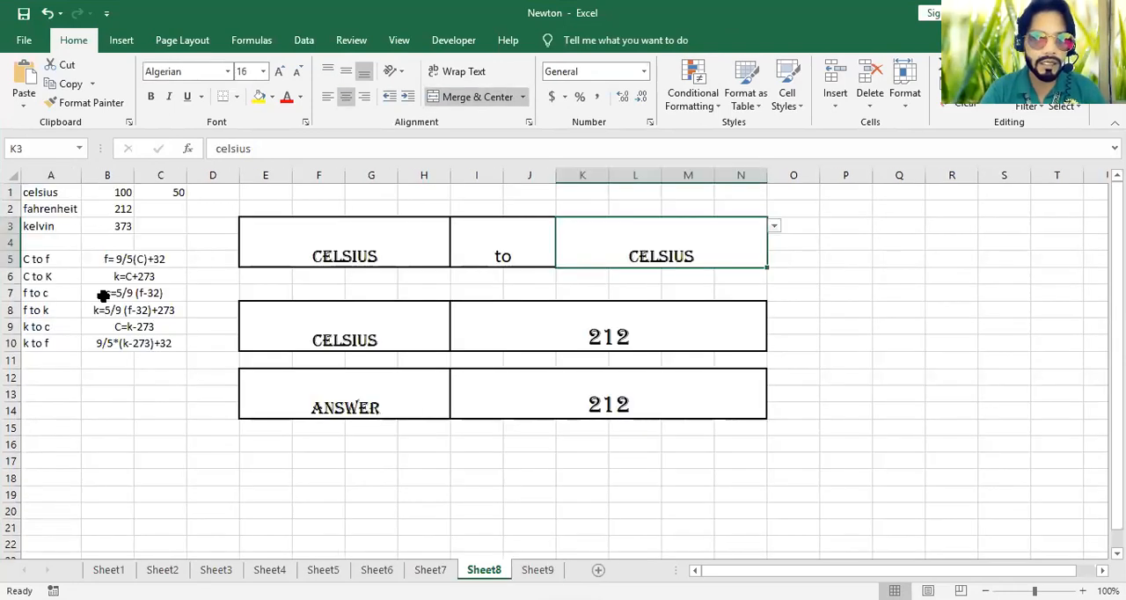
{"action": "left_click_drag", "start_coordinate": [40, 192], "coordinate": [129, 343]}
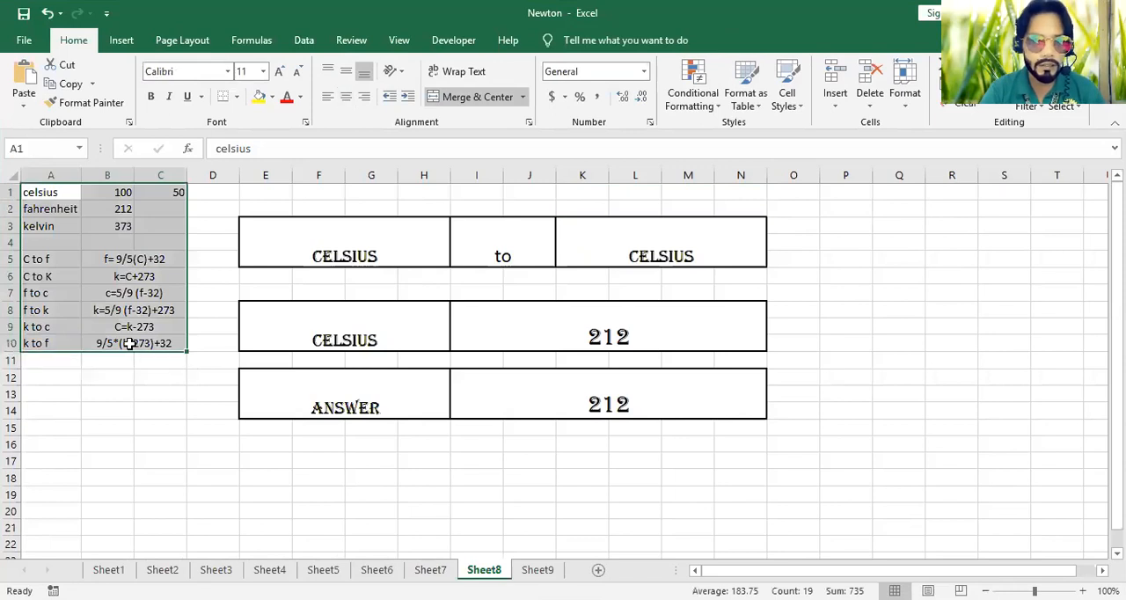
{"action": "key", "text": "ctrl+c"}
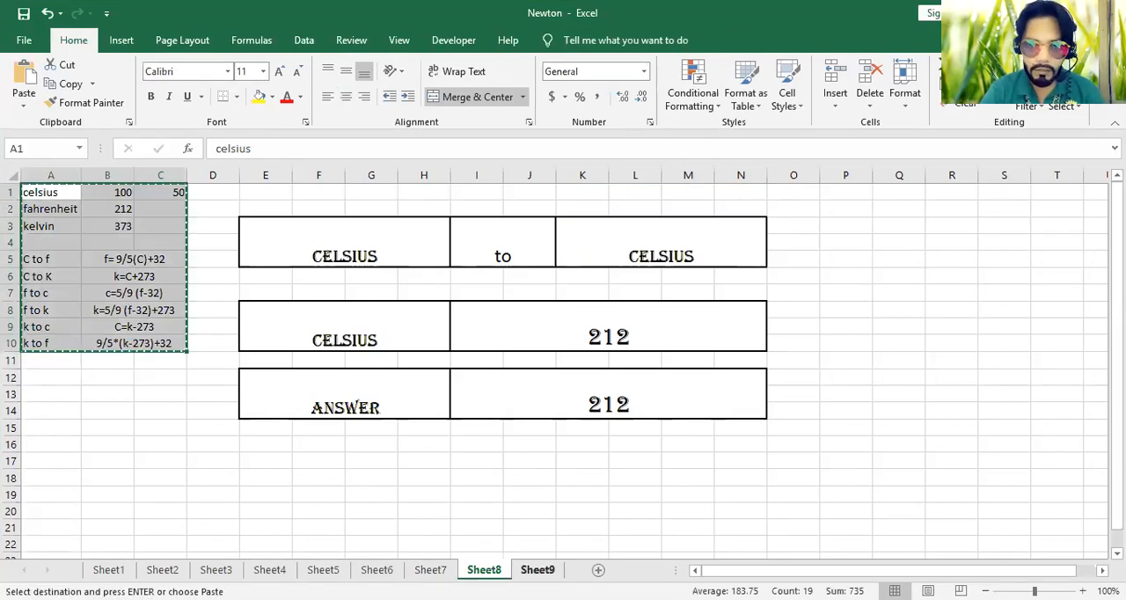
{"action": "left_click", "coordinate": [538, 570]}
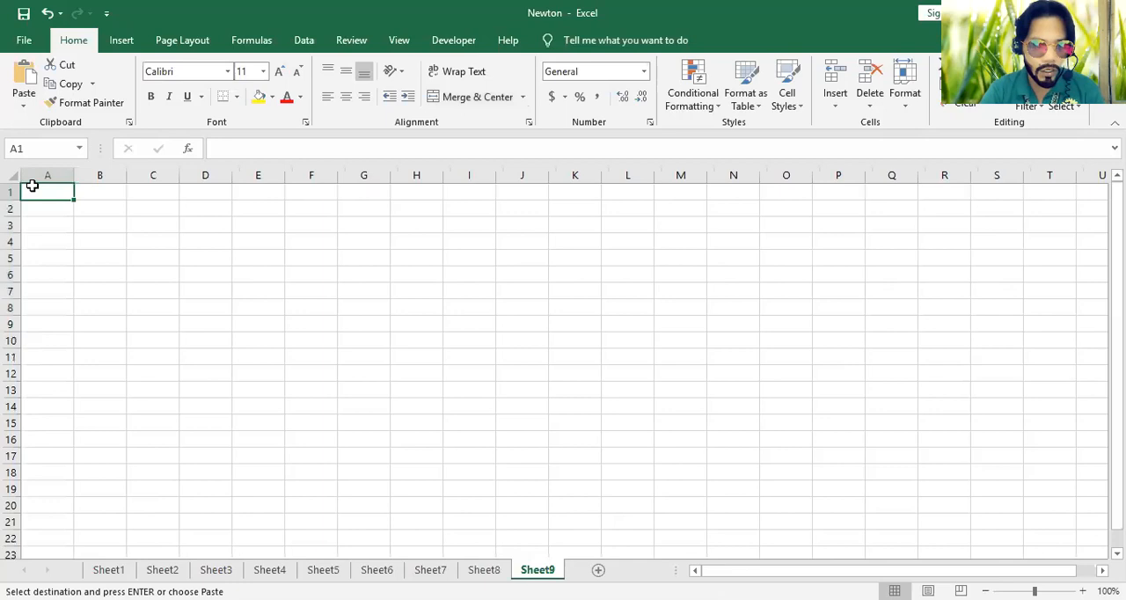
{"action": "key", "text": "ctrl+v"}
Clear the leftover value in C1 of the new sheet
{"action": "left_click", "coordinate": [151, 177]}
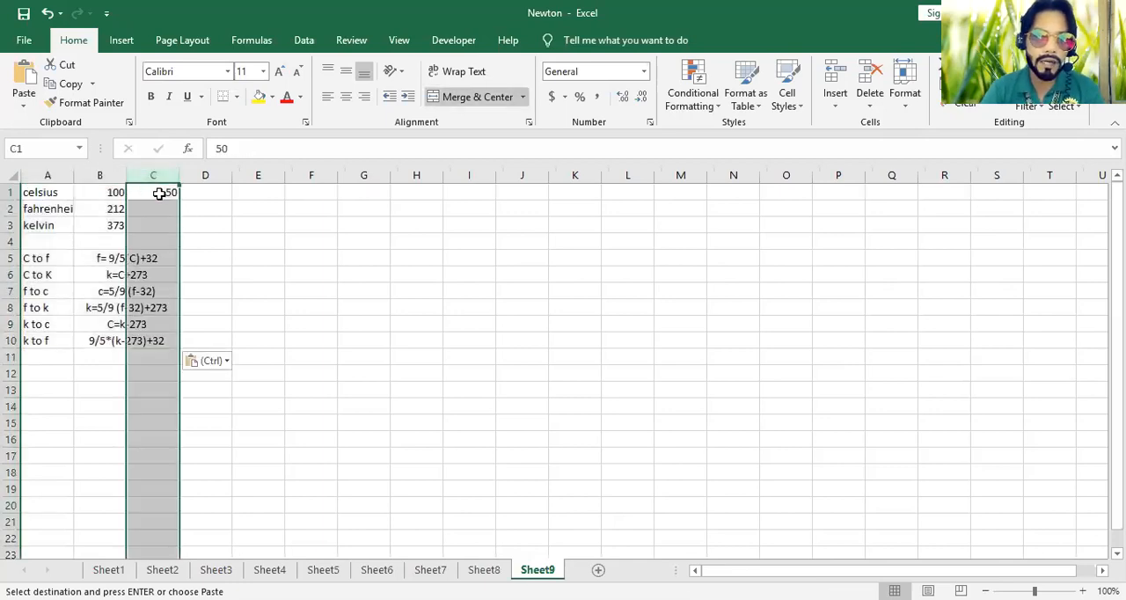
{"action": "left_click", "coordinate": [158, 192]}
{"action": "key", "text": "Delete"}
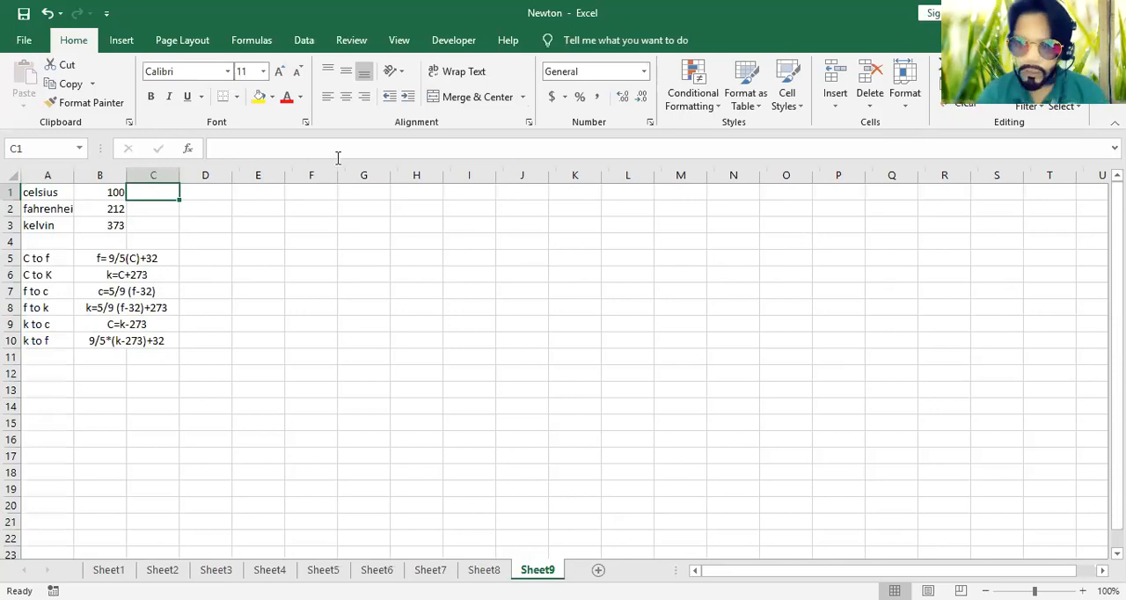
Merge and center F3:I5 for the source unit and J3:K5 for the cell beside it
{"action": "left_click_drag", "start_coordinate": [362, 246], "coordinate": [368, 253]}
{"action": "left_click", "coordinate": [294, 239]}
{"action": "left_click_drag", "start_coordinate": [304, 218], "coordinate": [494, 255]}
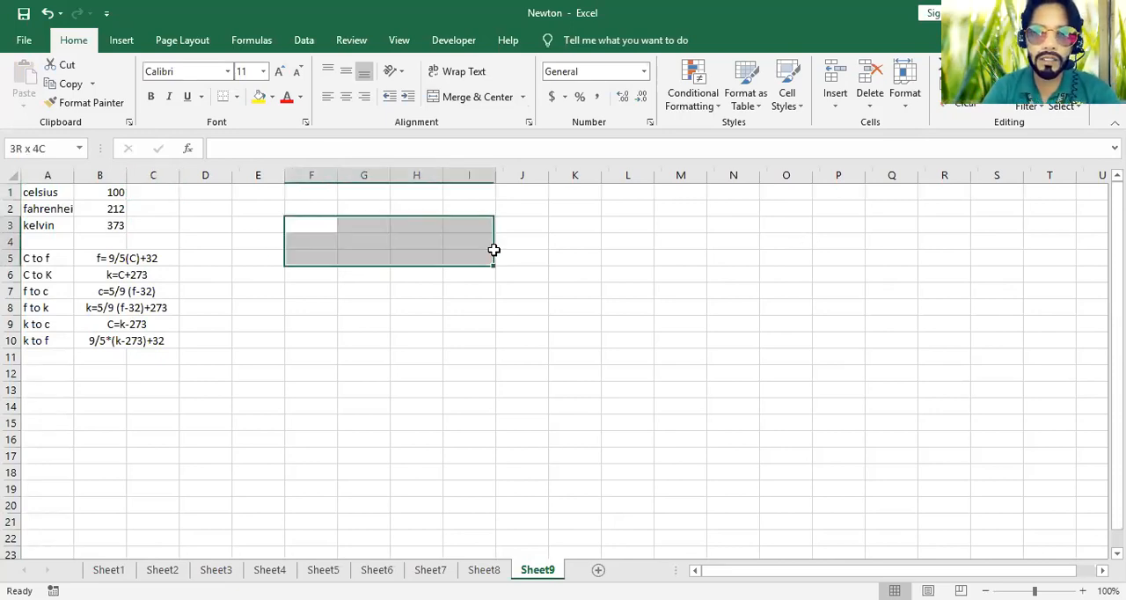
{"action": "left_click", "coordinate": [466, 96]}
{"action": "left_click", "coordinate": [533, 227]}
{"action": "left_click_drag", "start_coordinate": [533, 227], "coordinate": [548, 255]}
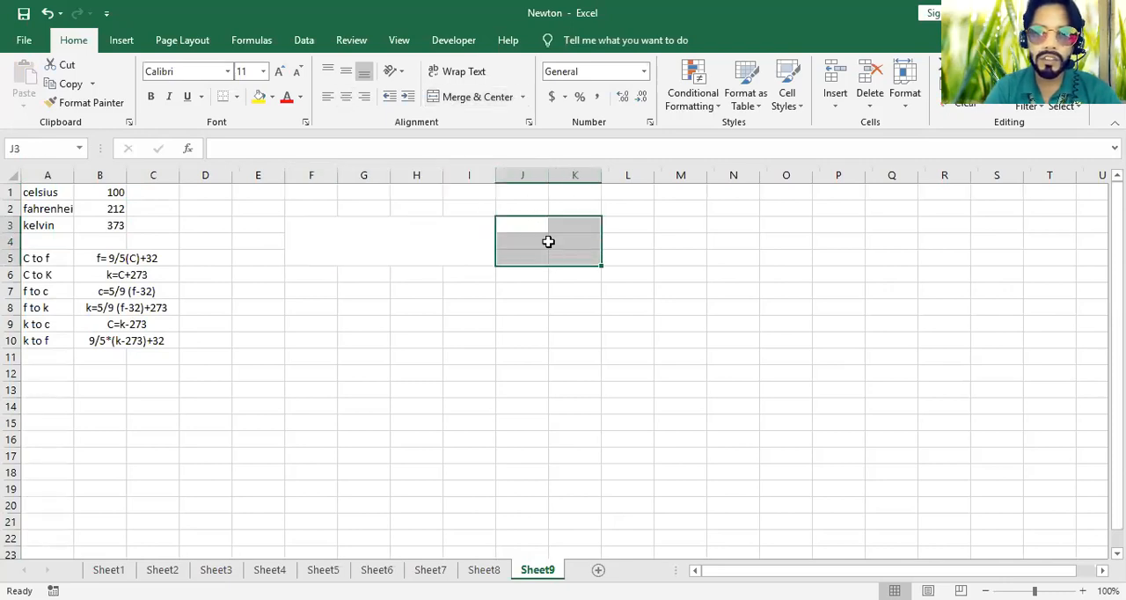
{"action": "left_click", "coordinate": [470, 97]}
Give the merged cell F3 thick outside borders and set its font to Algerian, size 20
{"action": "left_click", "coordinate": [427, 223]}
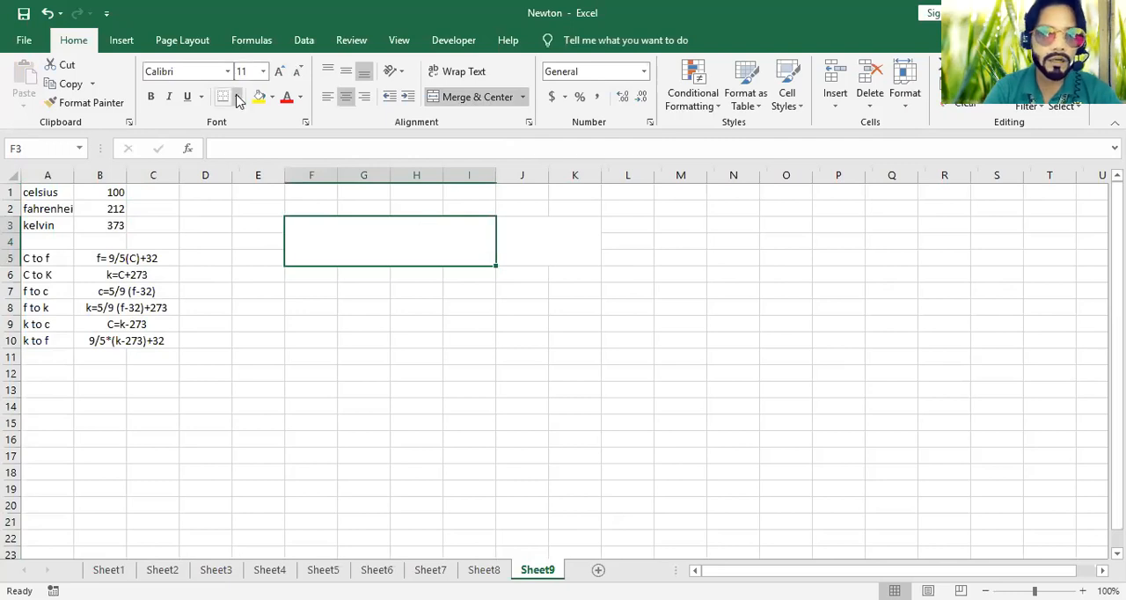
{"action": "left_click", "coordinate": [237, 99]}
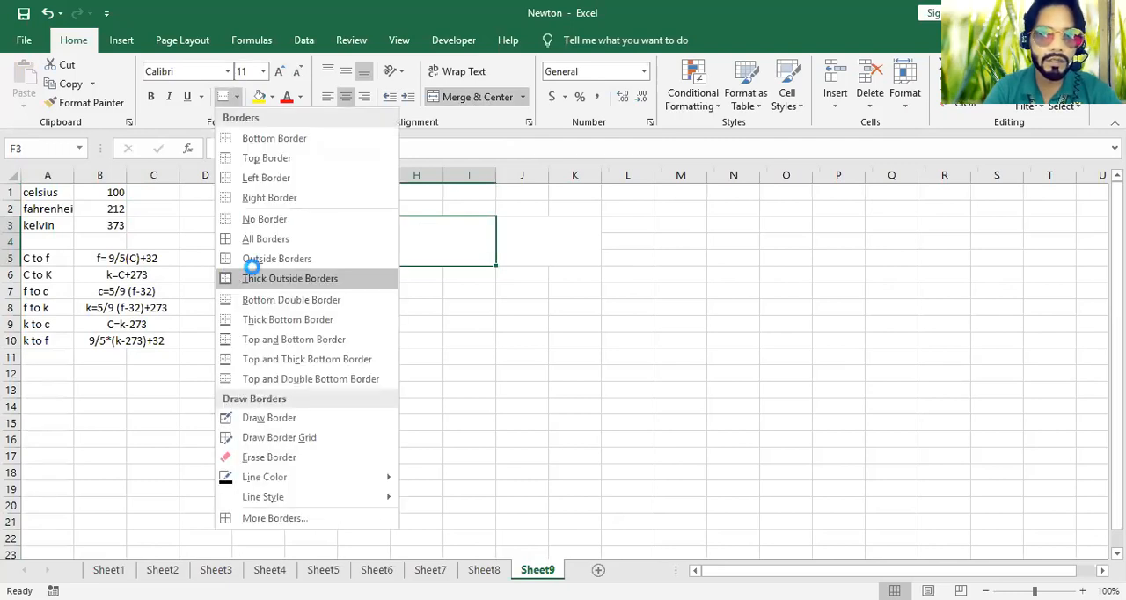
{"action": "left_click", "coordinate": [231, 275]}
{"action": "left_click", "coordinate": [262, 71]}
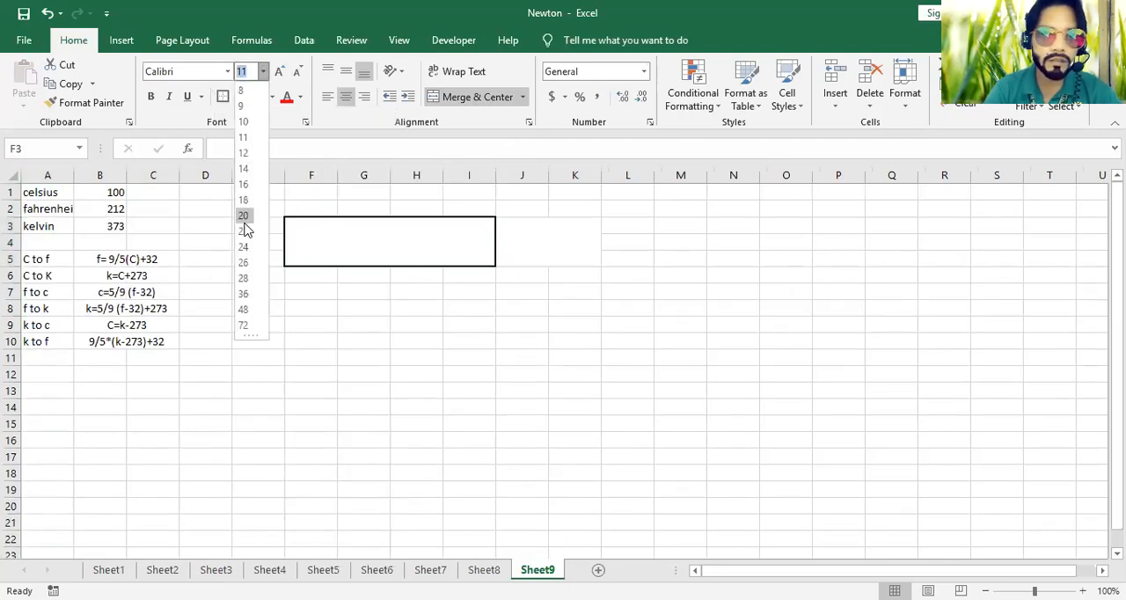
{"action": "left_click", "coordinate": [243, 215]}
{"action": "left_click", "coordinate": [227, 71]}
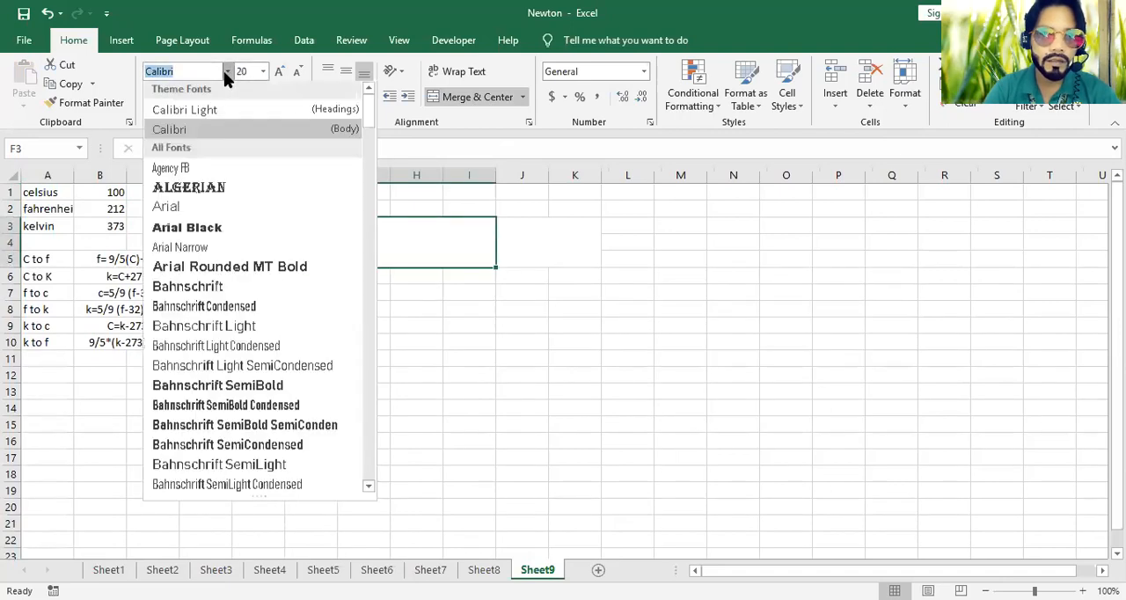
{"action": "left_click", "coordinate": [202, 192]}
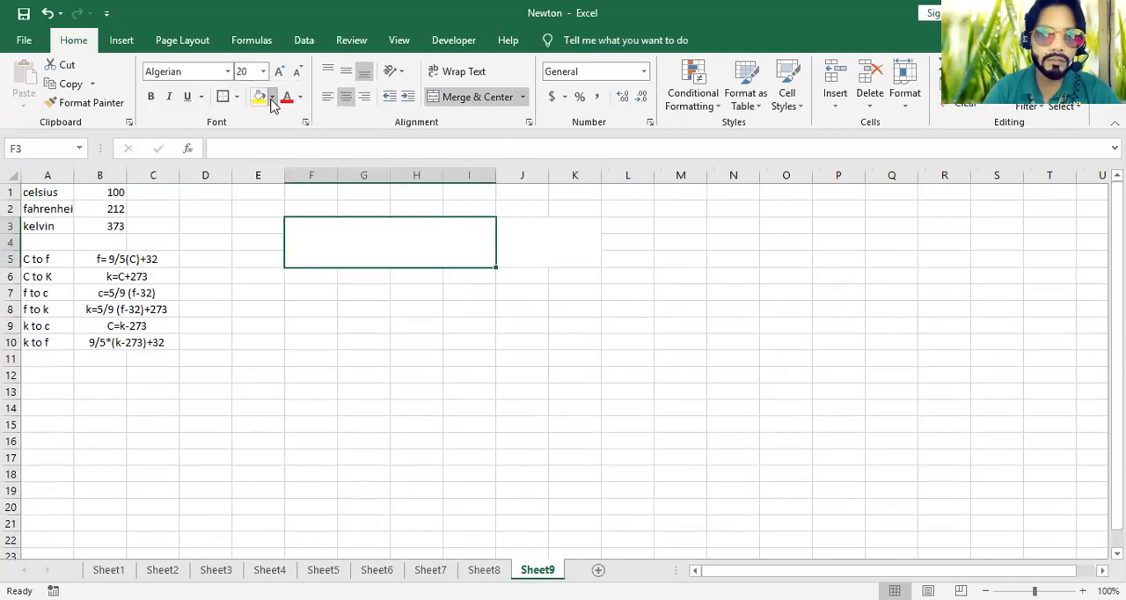
Fill the merged cell F3 with dark blue and the merged cell J3 with dark green
{"action": "left_click", "coordinate": [273, 98]}
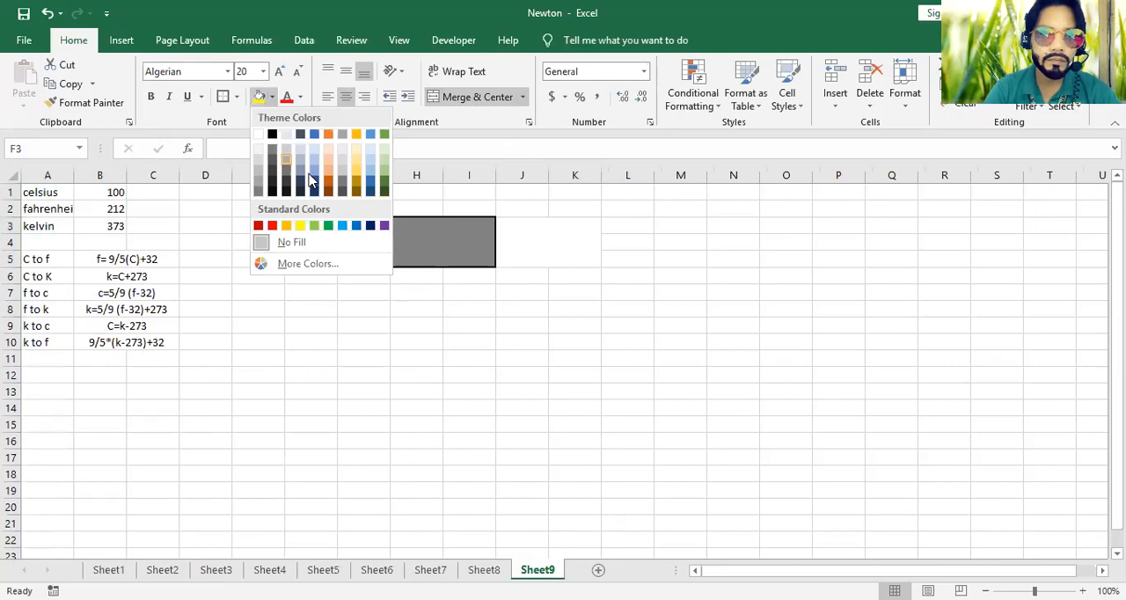
{"action": "left_click", "coordinate": [314, 187]}
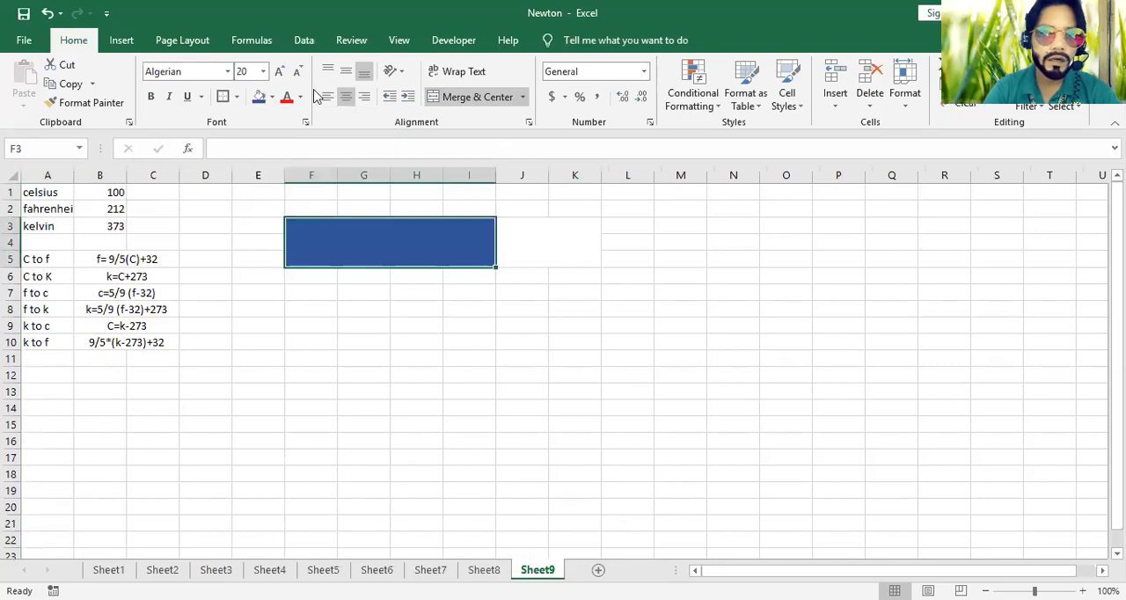
{"action": "left_click", "coordinate": [543, 241]}
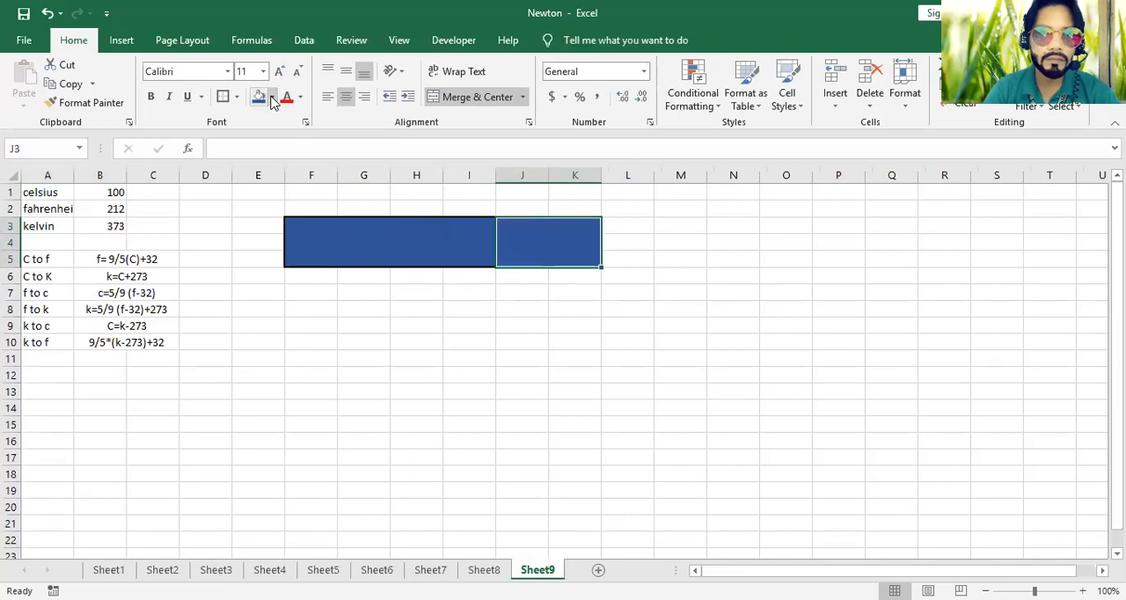
{"action": "left_click", "coordinate": [273, 98]}
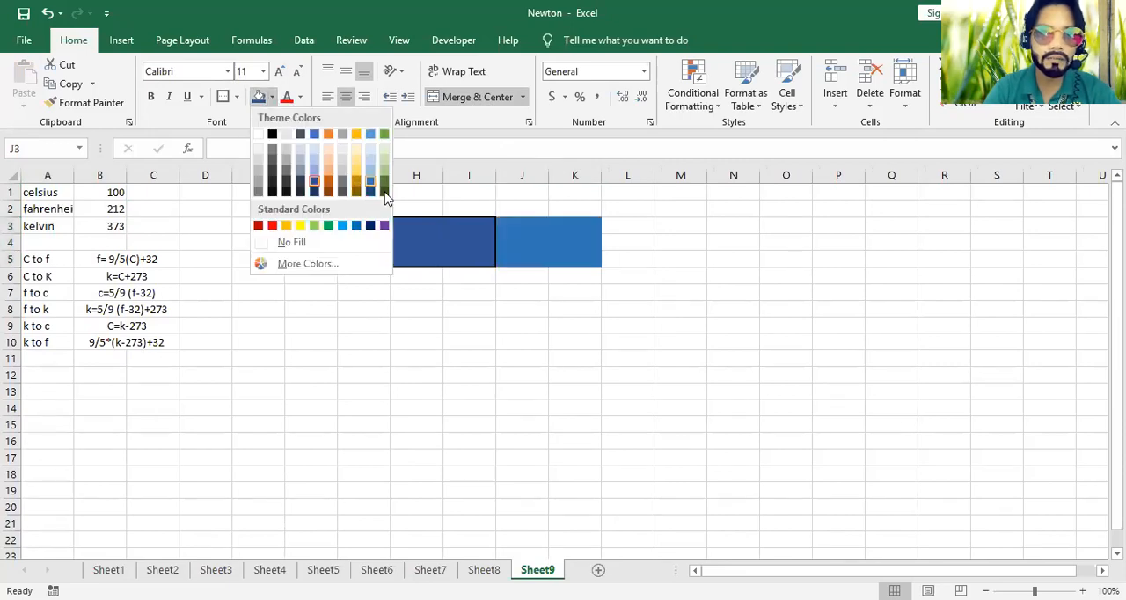
Copy the formatted blue cell F3 to L3, and extend F3's formatting down column block F:I through row 11
{"action": "left_click", "coordinate": [317, 216]}
{"action": "left_click", "coordinate": [326, 232]}
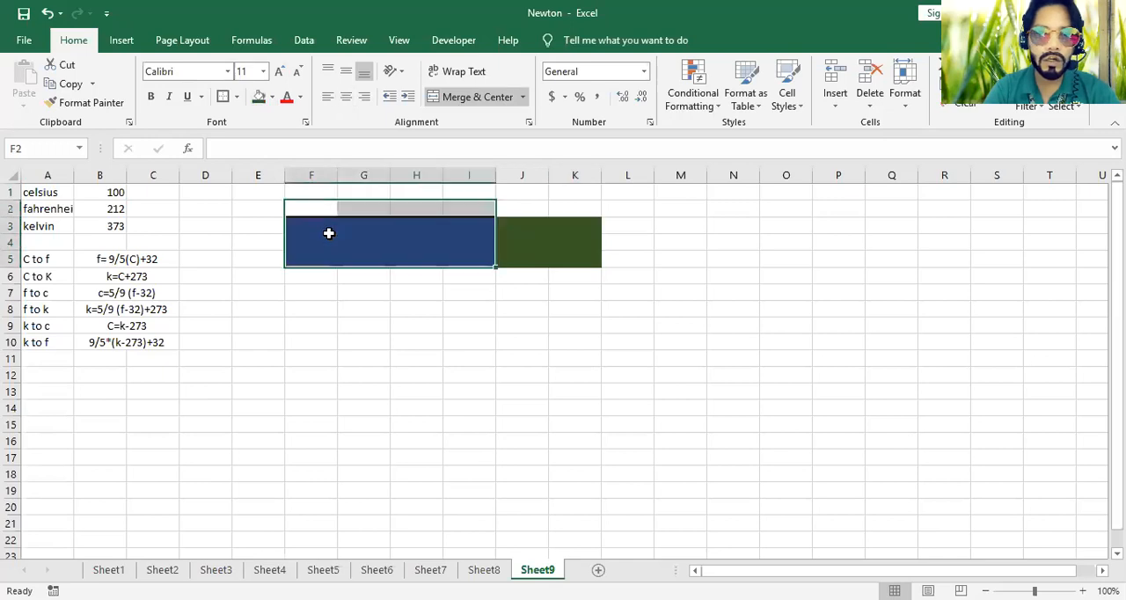
{"action": "key", "text": "ctrl+c"}
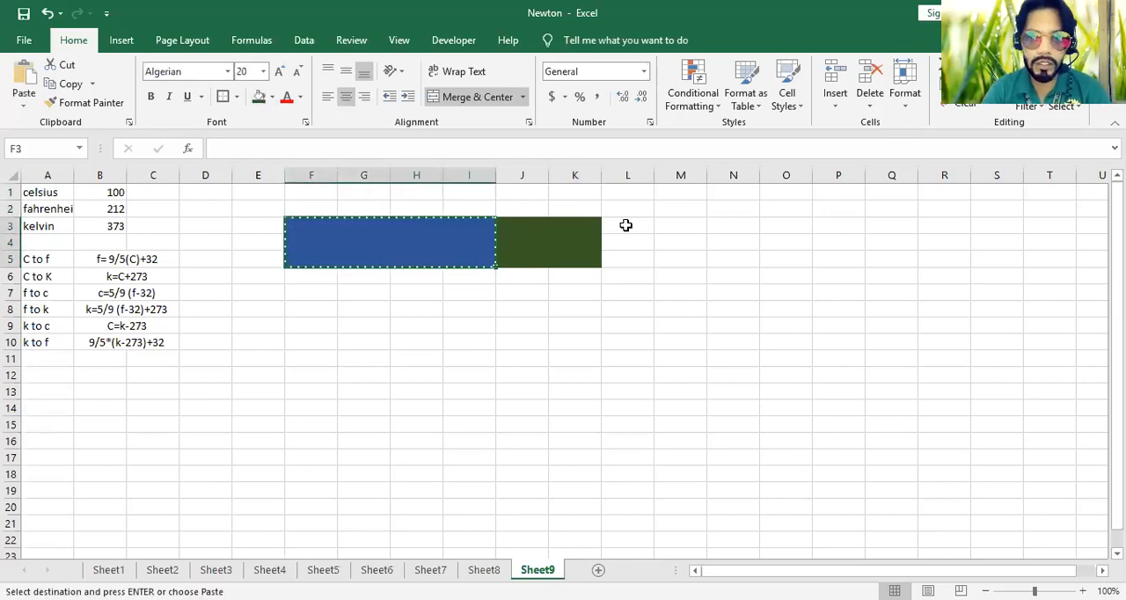
{"action": "left_click", "coordinate": [622, 226]}
{"action": "key", "text": "ctrl+v"}
{"action": "left_click", "coordinate": [442, 244]}
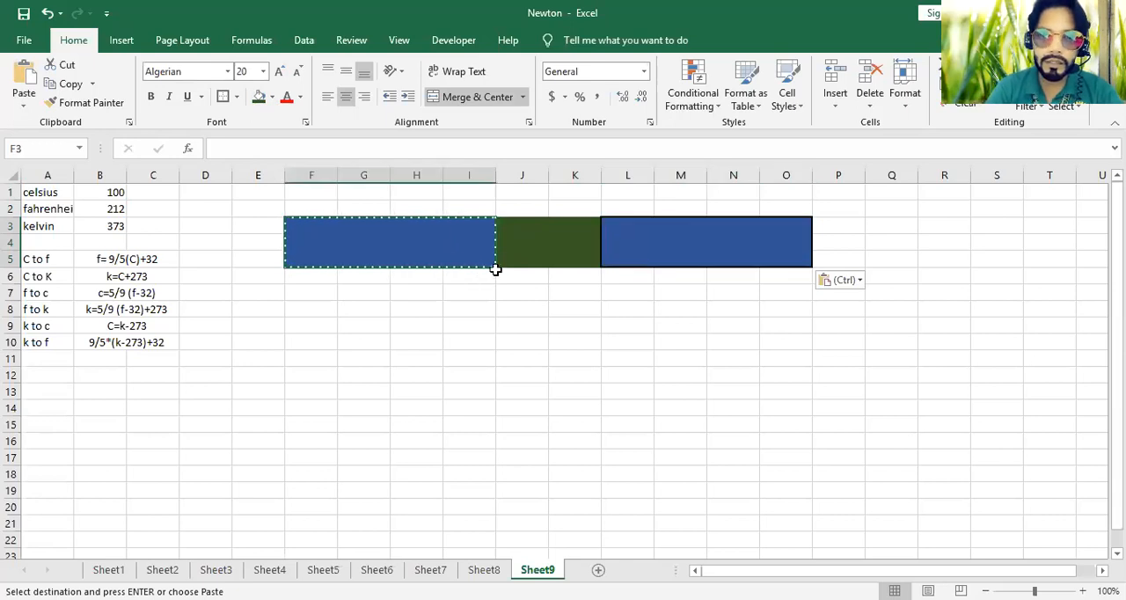
{"action": "left_click_drag", "start_coordinate": [495, 267], "coordinate": [488, 343]}
Merge and center J6:O8 beside the second blue cell, and repeat the merge below as J9:O11
{"action": "left_click", "coordinate": [790, 255]}
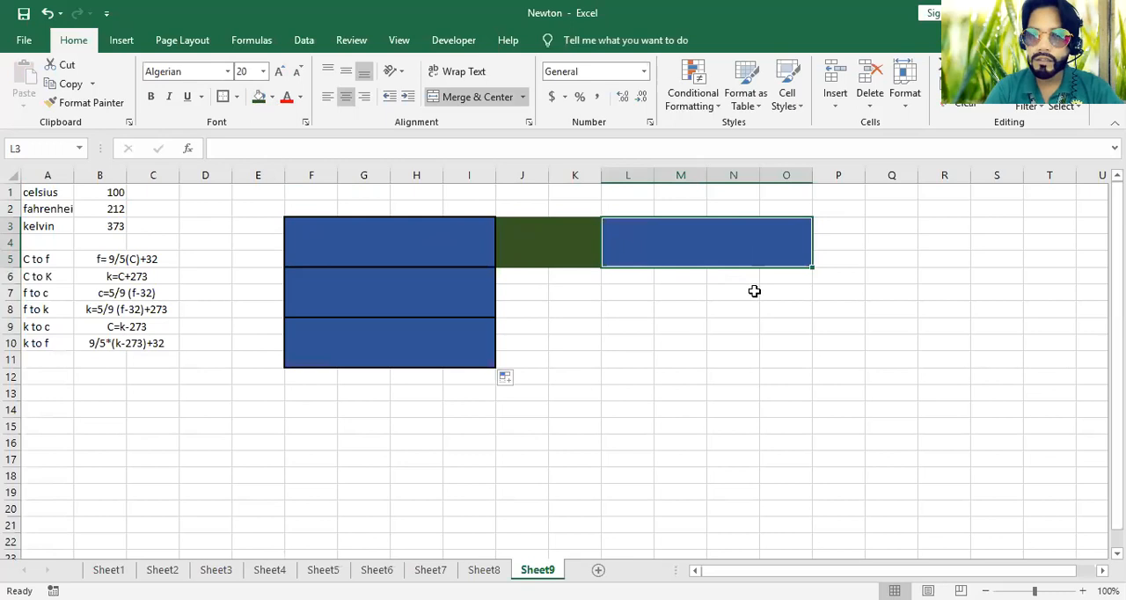
{"action": "left_click", "coordinate": [518, 275]}
{"action": "left_click_drag", "start_coordinate": [567, 311], "coordinate": [802, 372]}
{"action": "left_click", "coordinate": [471, 98]}
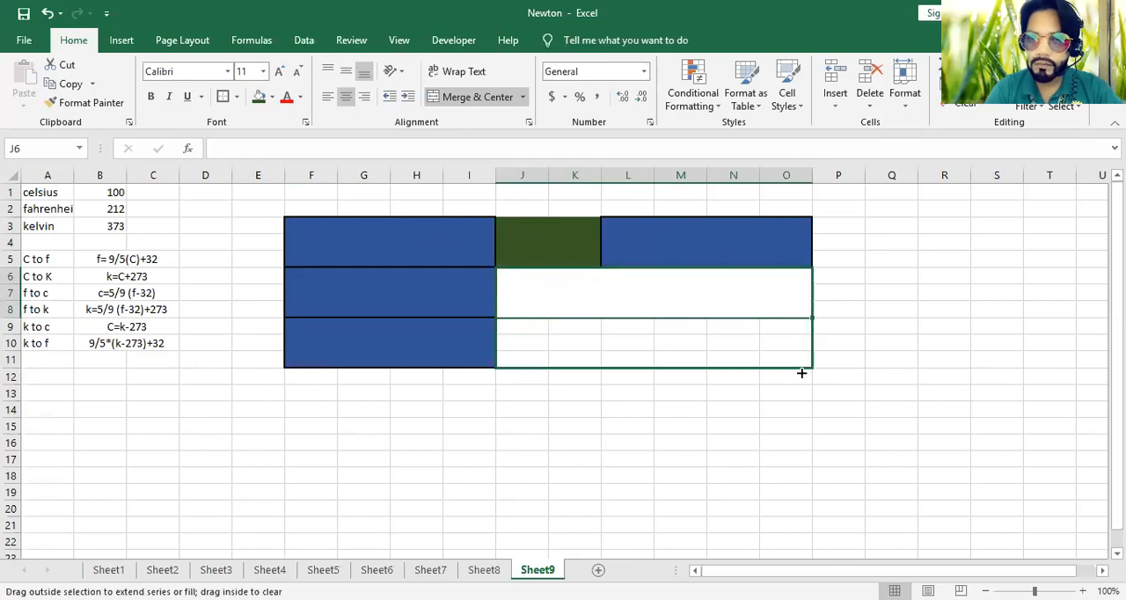
{"action": "left_click", "coordinate": [615, 437]}
Add list data validation to F3 with the unit names in A1:A3 as its source
{"action": "left_click", "coordinate": [366, 230]}
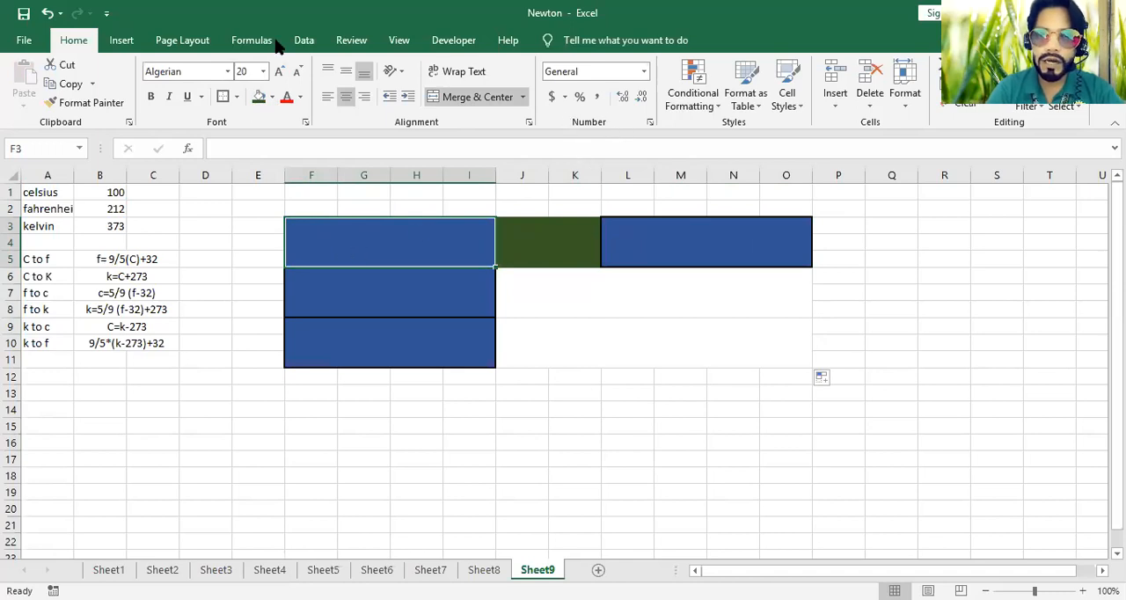
{"action": "left_click", "coordinate": [302, 44]}
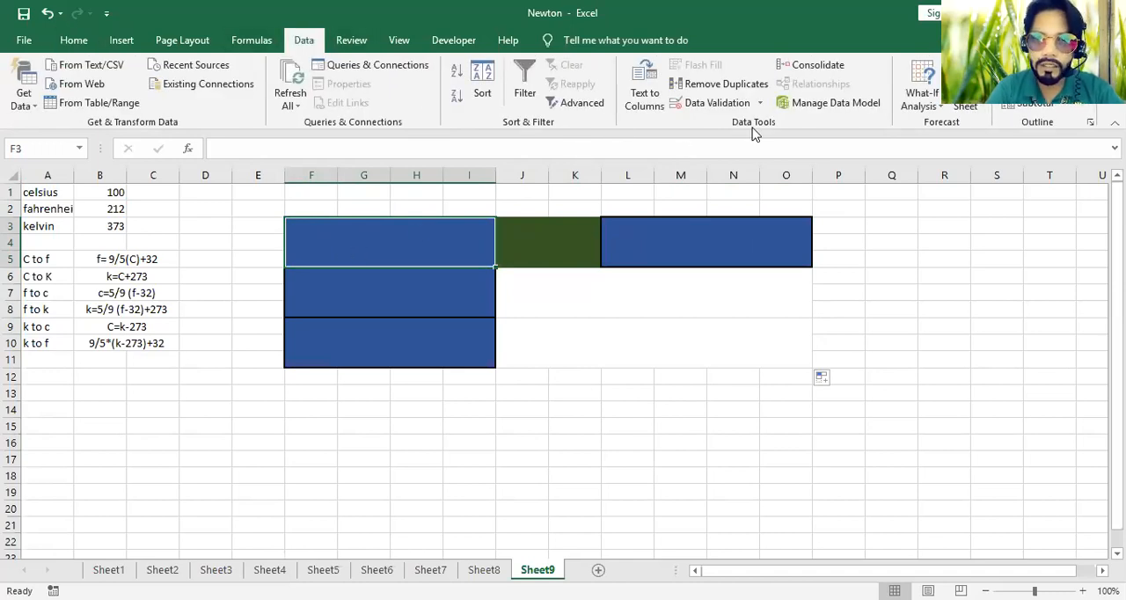
{"action": "left_click", "coordinate": [736, 105]}
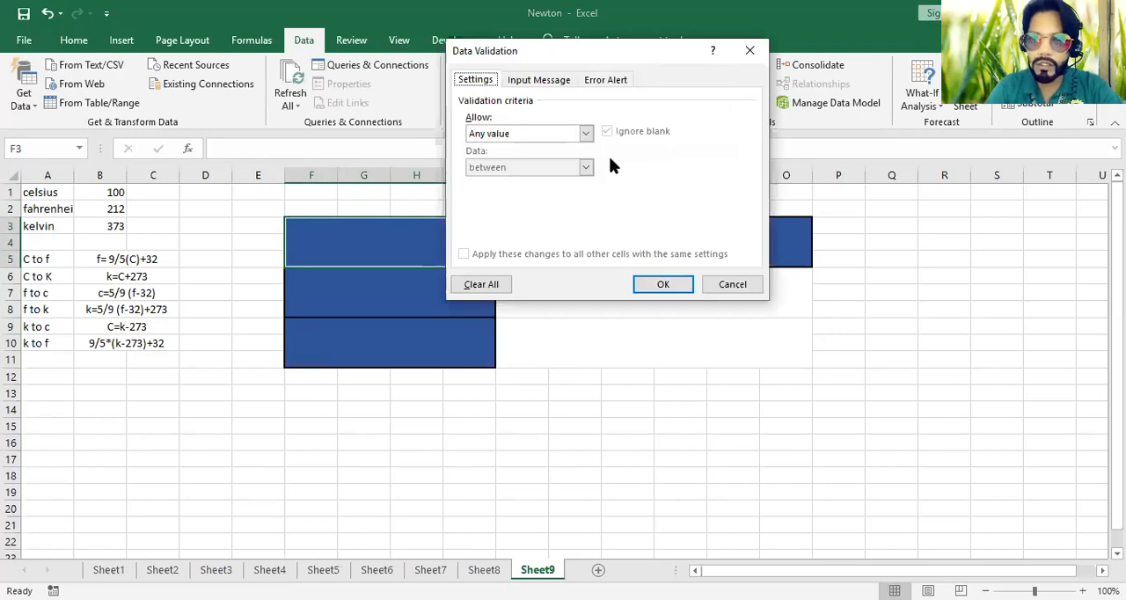
{"action": "left_click", "coordinate": [586, 134]}
{"action": "left_click", "coordinate": [515, 180]}
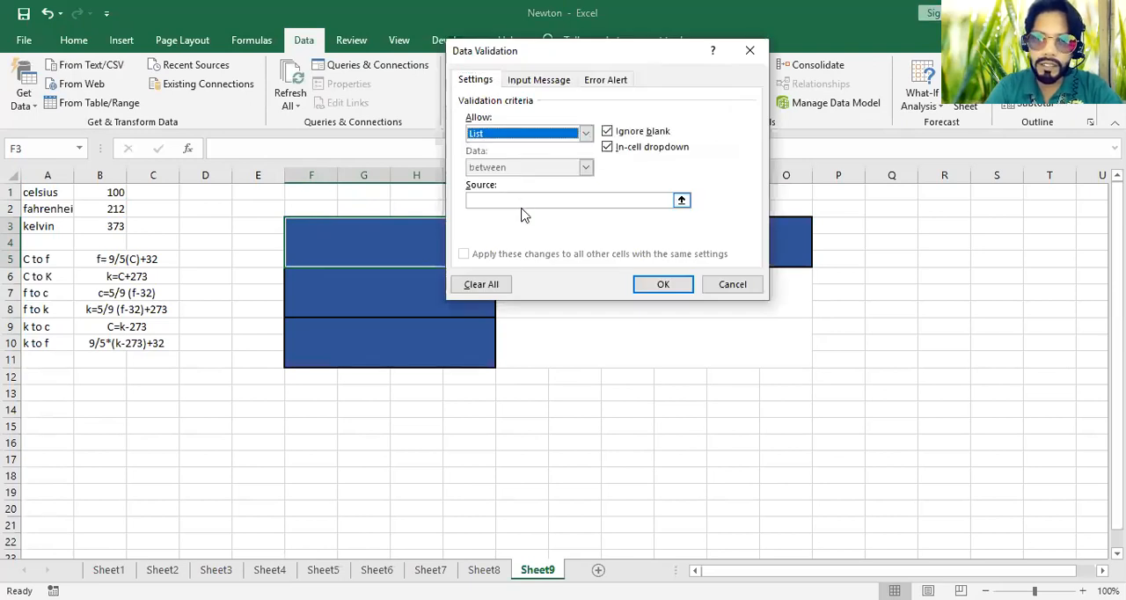
{"action": "left_click", "coordinate": [523, 202]}
{"action": "left_click", "coordinate": [55, 191]}
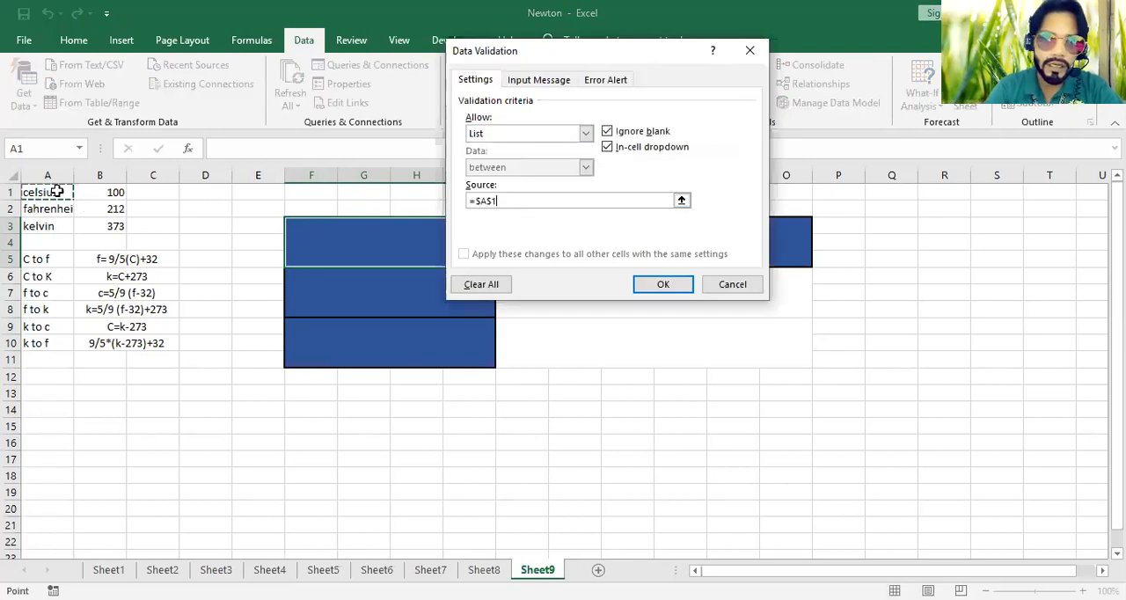
{"action": "key", "text": "shift+Down"}
{"action": "key", "text": "shift+Down"}
{"action": "left_click", "coordinate": [663, 284]}
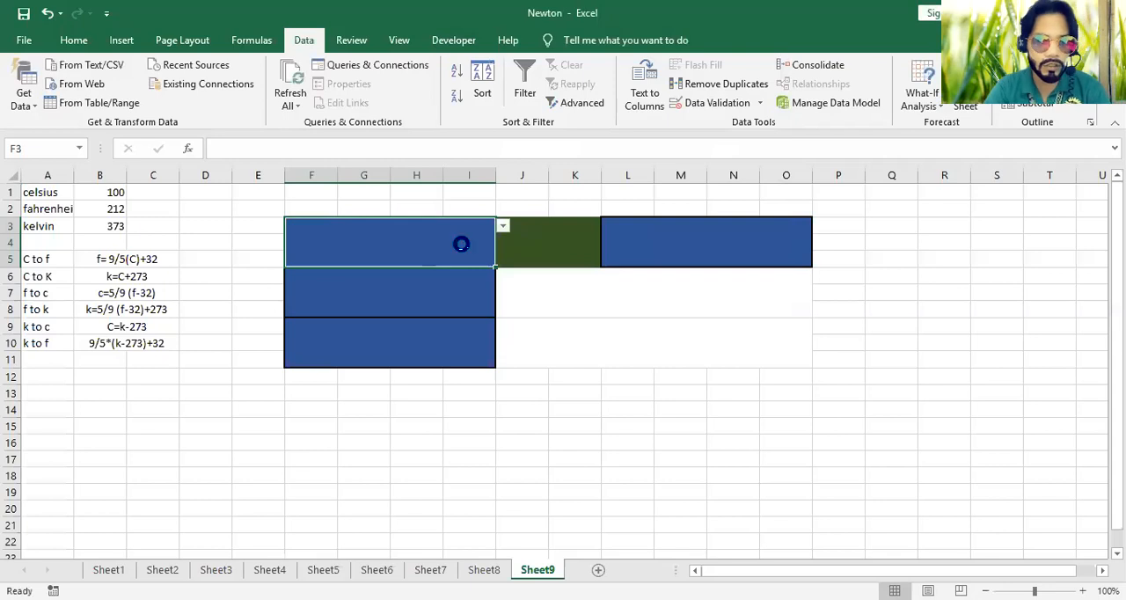
Copy F3's unit dropdown to the target cell L3 and open its list of choices
{"action": "key", "text": "ctrl+c"}
{"action": "left_click", "coordinate": [662, 232]}
{"action": "key", "text": "ctrl+v"}
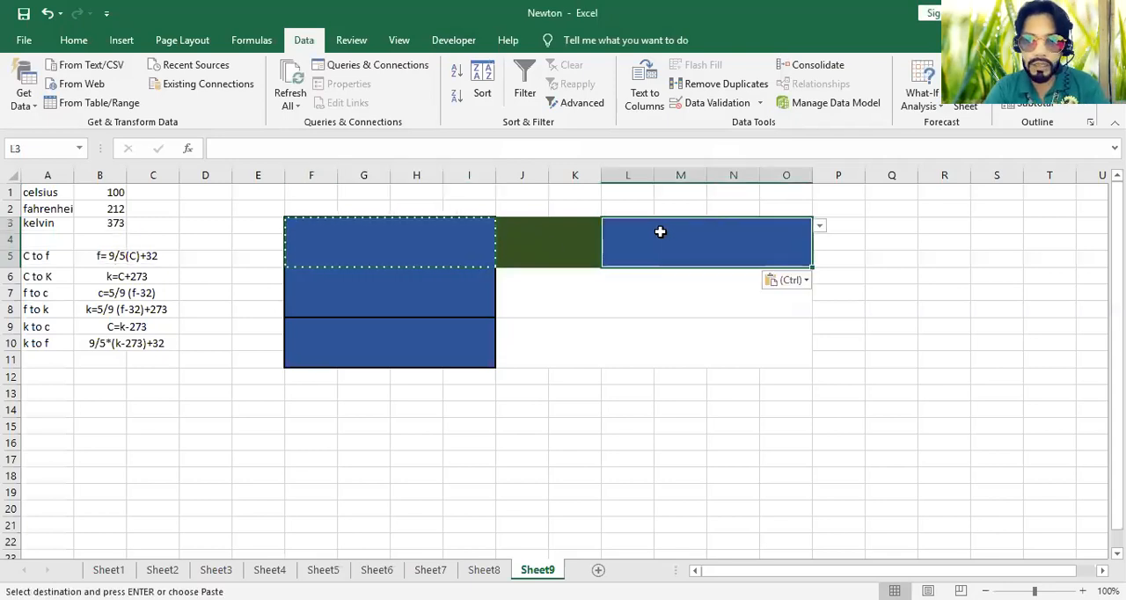
{"action": "left_click", "coordinate": [817, 226]}
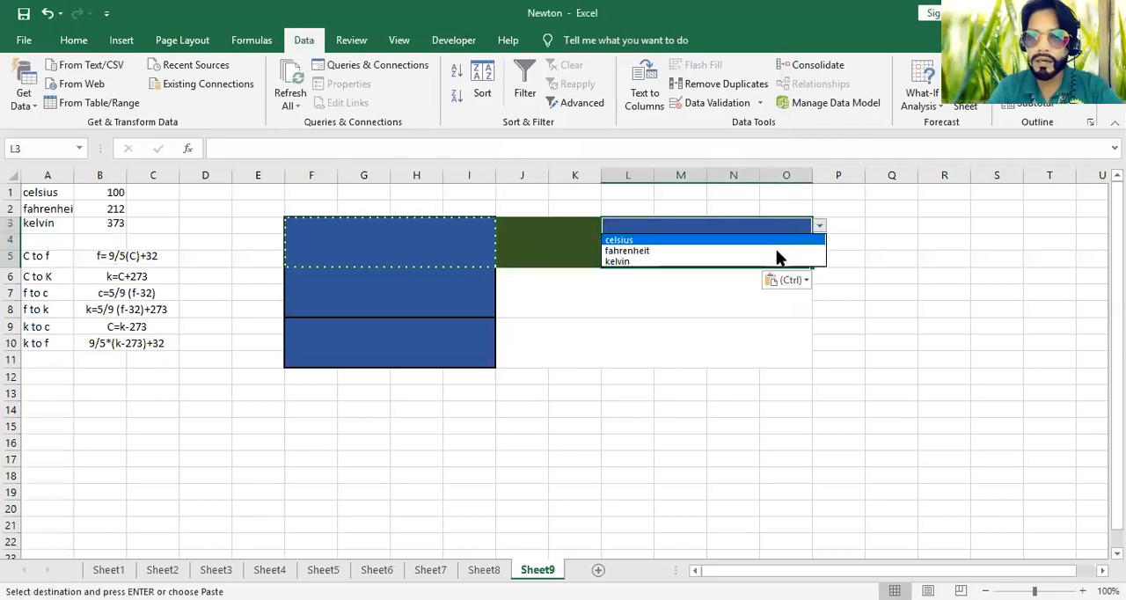
Choose fahrenheit in the L3 unit dropdown, and try kelvin before settling on celsius in the F3 dropdown
{"action": "left_click", "coordinate": [767, 251]}
{"action": "left_click", "coordinate": [475, 233]}
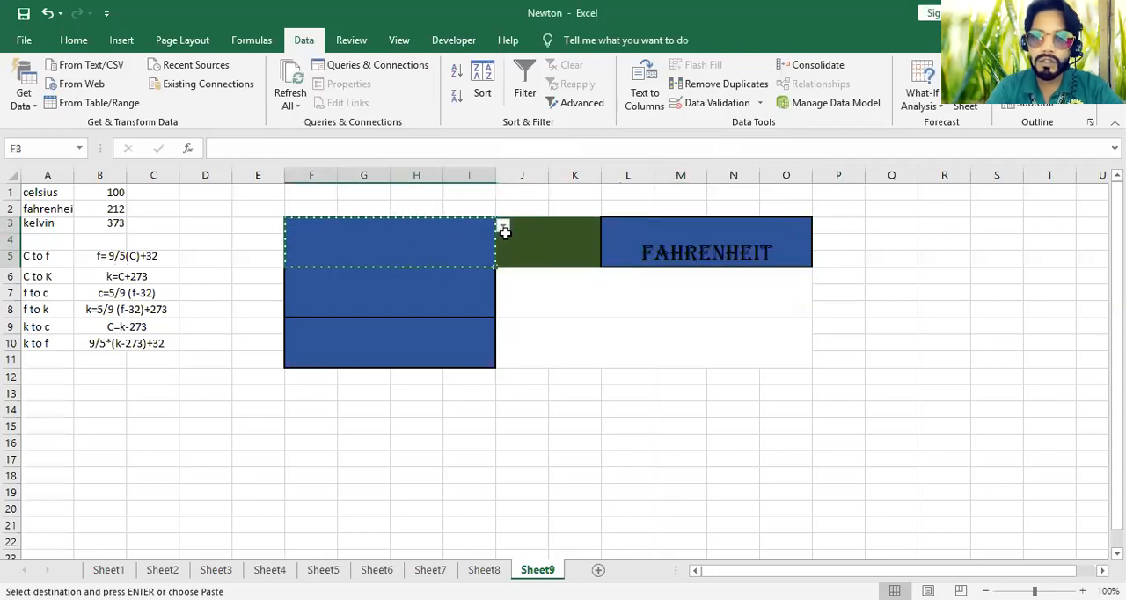
{"action": "left_click", "coordinate": [502, 226]}
{"action": "left_click", "coordinate": [467, 262]}
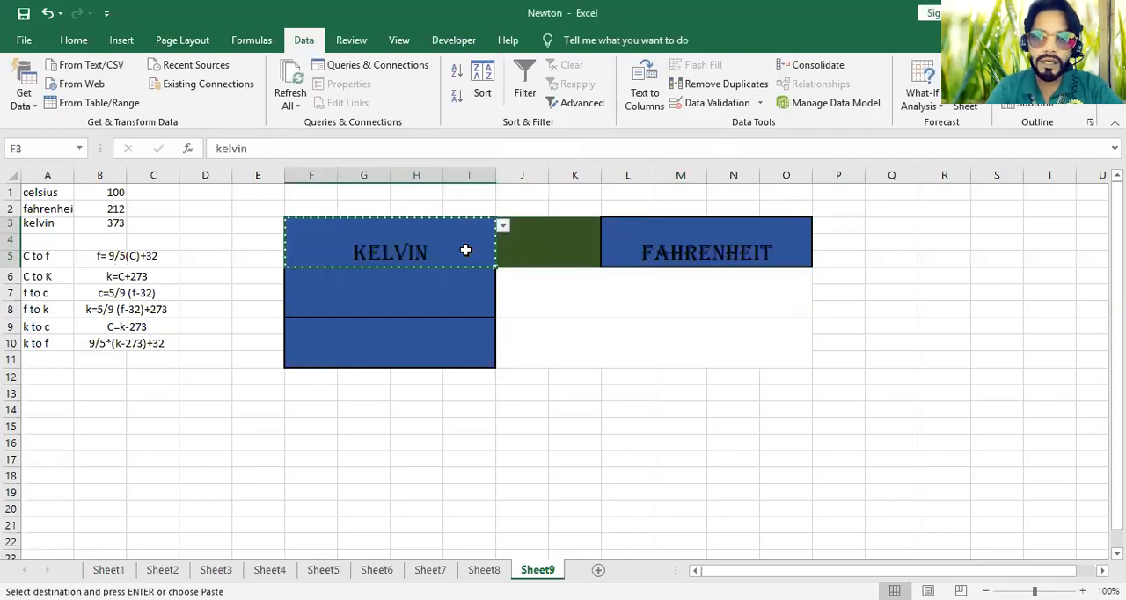
{"action": "left_click", "coordinate": [503, 226]}
{"action": "left_click", "coordinate": [482, 241]}
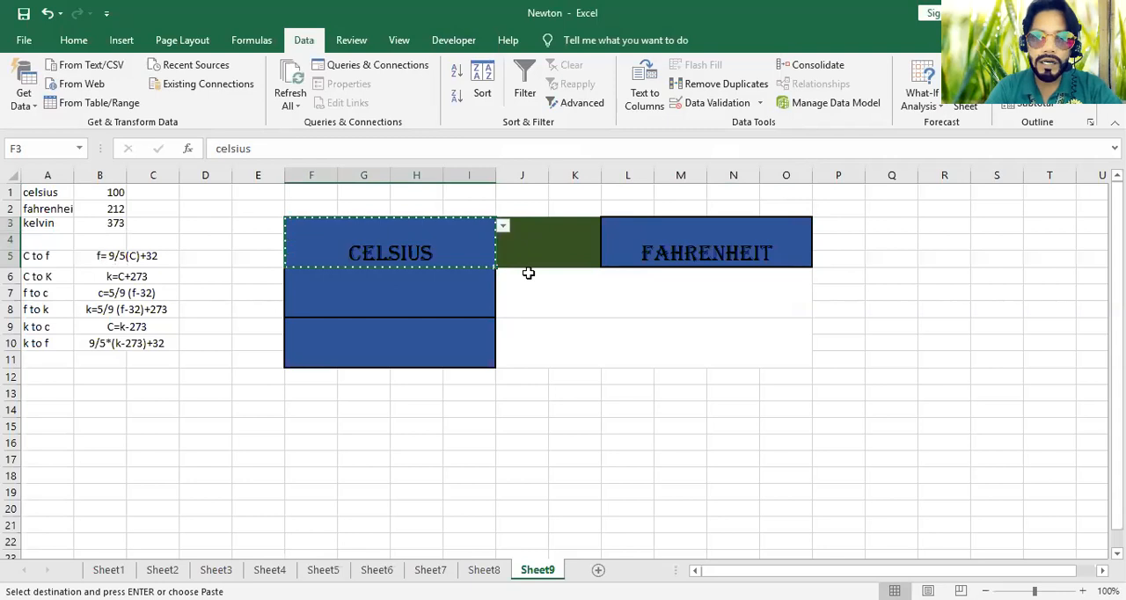
Enter 100 in the merged value cell J6
{"action": "left_click", "coordinate": [551, 296]}
{"action": "type", "text": "100"}
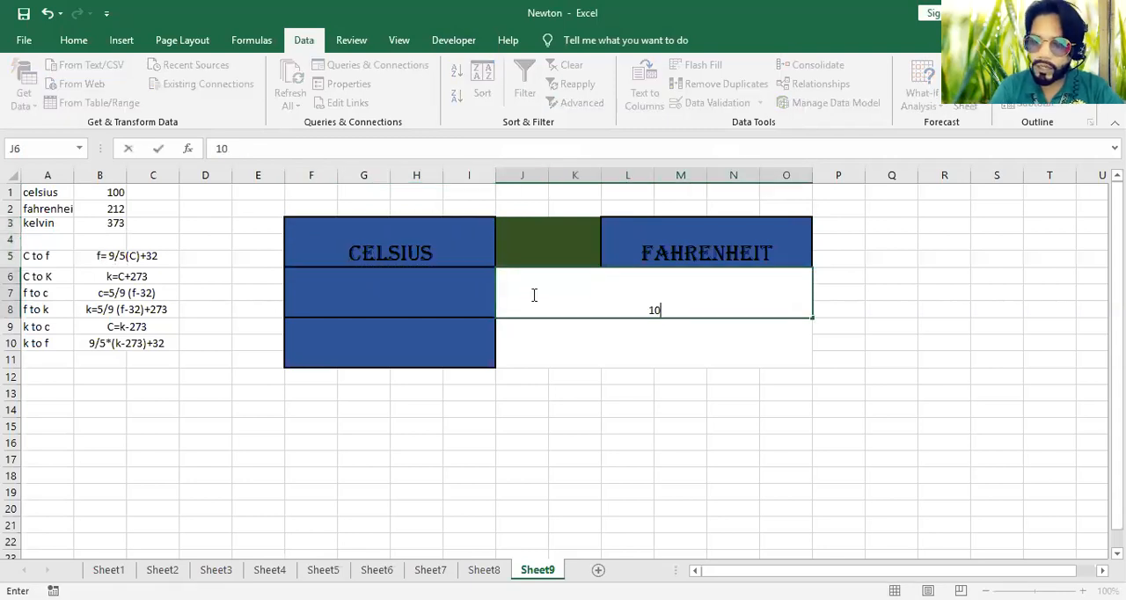
{"action": "left_click", "coordinate": [563, 411]}
Set the font size of the merged value cells J6 and J9 to 28
{"action": "left_click_drag", "start_coordinate": [611, 299], "coordinate": [608, 341]}
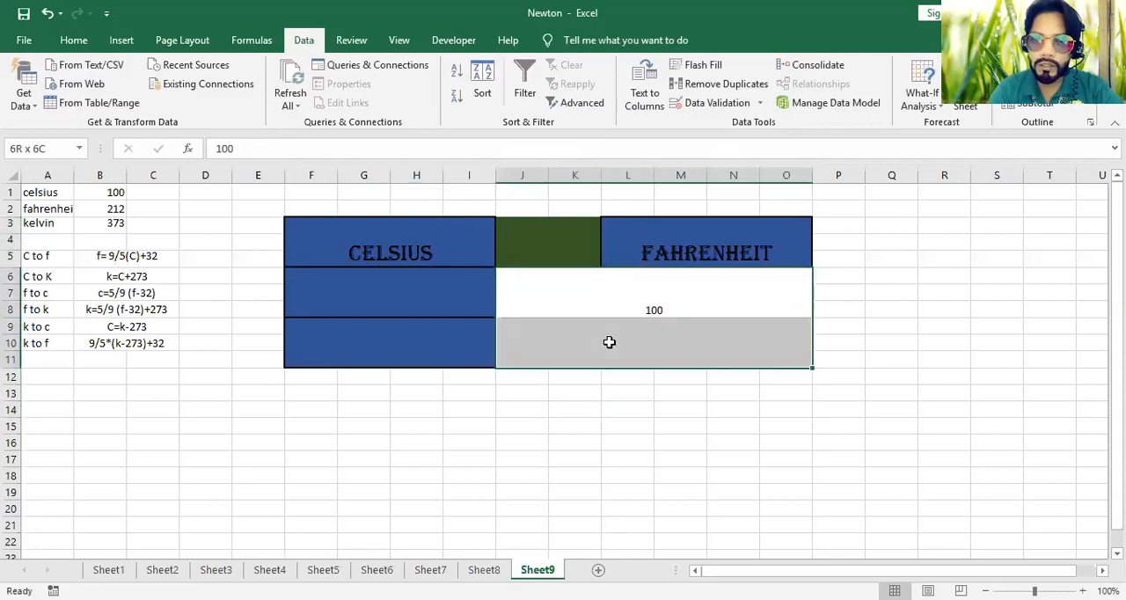
{"action": "left_click", "coordinate": [73, 40]}
{"action": "left_click", "coordinate": [263, 72]}
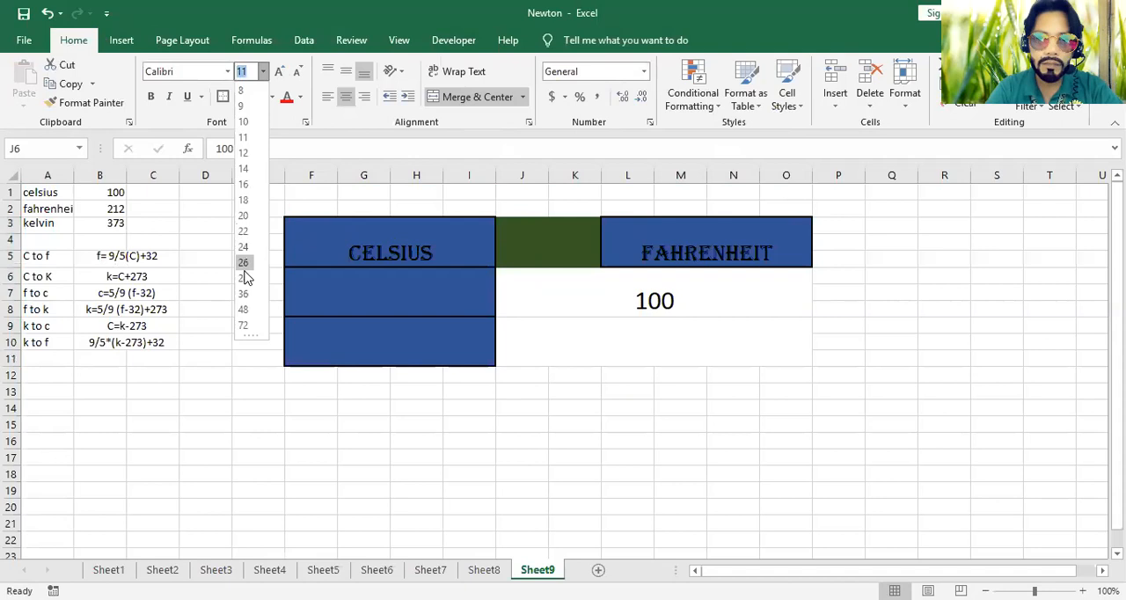
{"action": "left_click", "coordinate": [242, 278]}
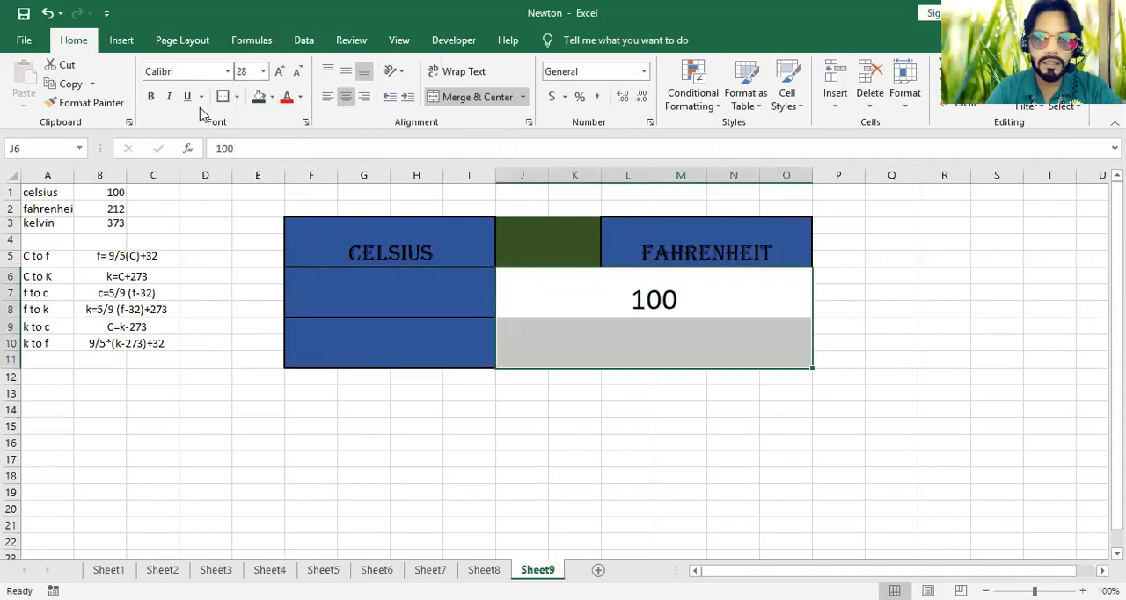
Fill the merged cells J6 and J9 with orange and apply All Borders to them
{"action": "left_click", "coordinate": [273, 97]}
{"action": "left_click", "coordinate": [329, 134]}
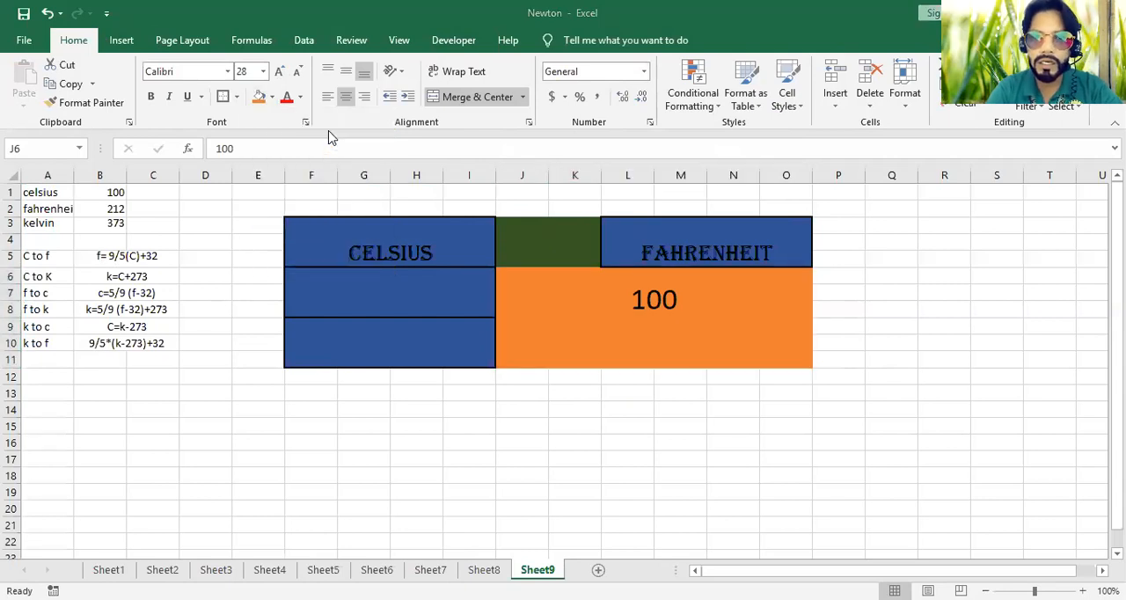
{"action": "left_click", "coordinate": [237, 98]}
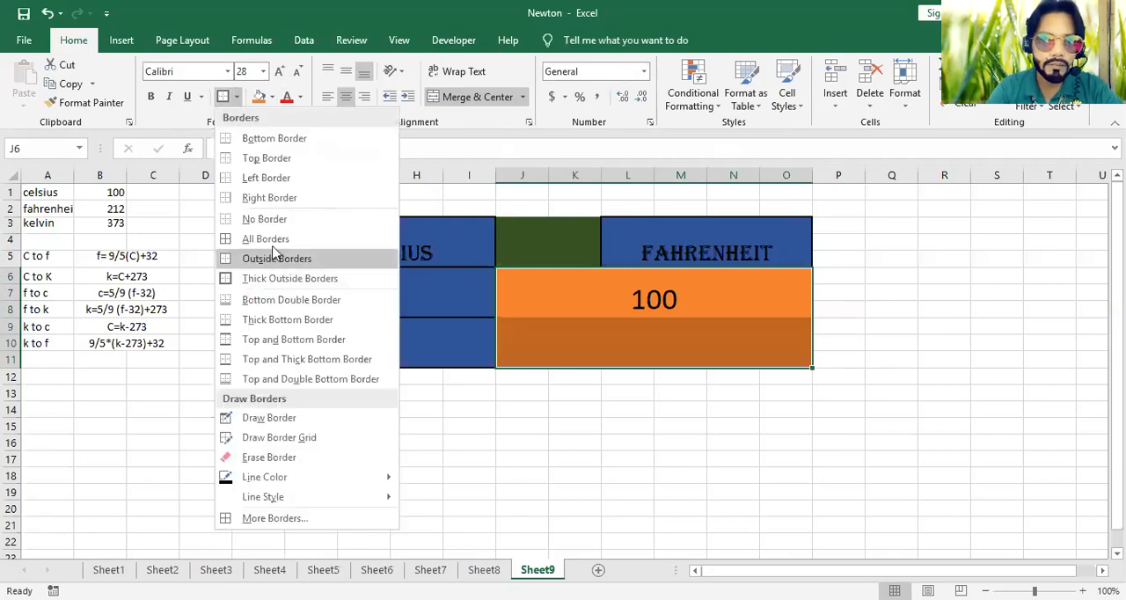
{"action": "left_click", "coordinate": [266, 238]}
{"action": "left_click", "coordinate": [625, 345]}
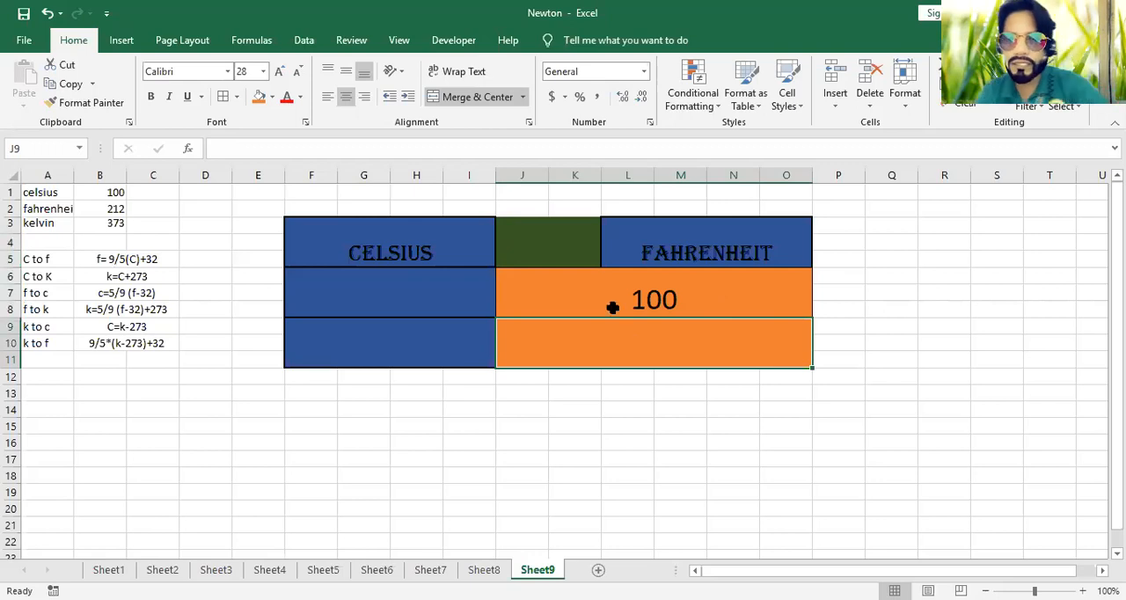
Link label cell F6 to the selected source unit with a formula referencing F3
{"action": "left_click", "coordinate": [399, 291]}
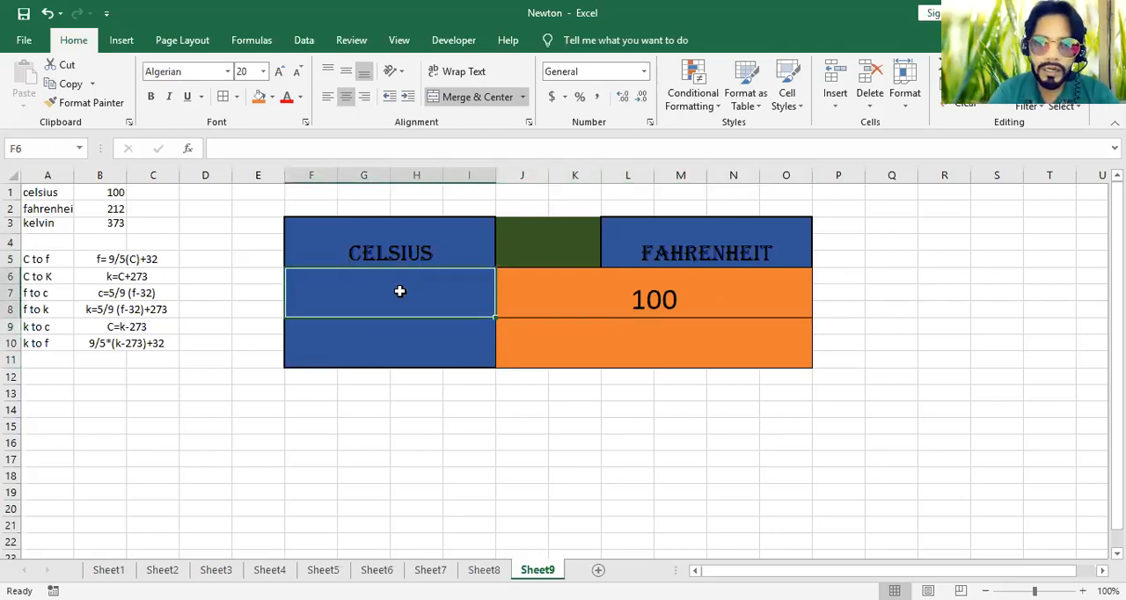
{"action": "type", "text": "="}
{"action": "left_click", "coordinate": [437, 259]}
{"action": "key", "text": "Return"}
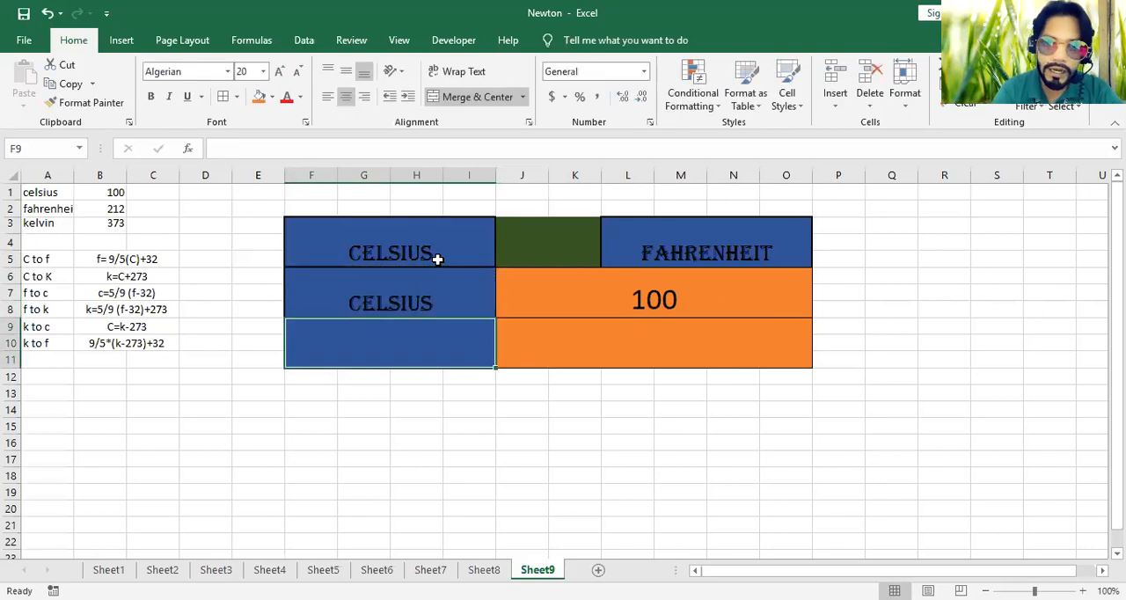
Test the linked label by switching F3 to kelvin, fahrenheit and back to celsius
{"action": "left_click", "coordinate": [484, 236]}
{"action": "left_click", "coordinate": [504, 227]}
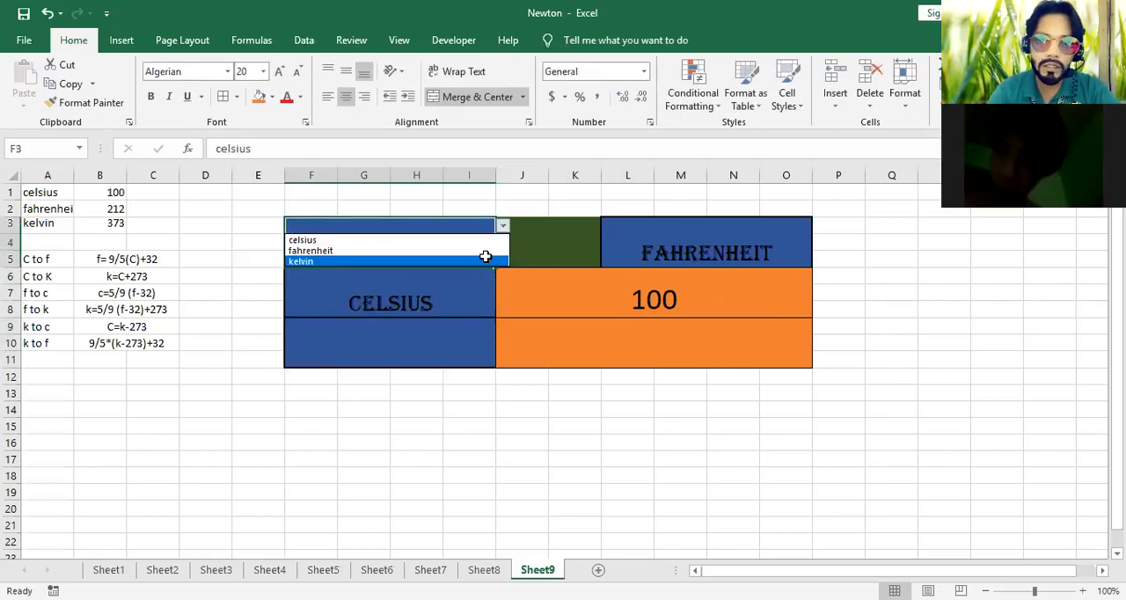
{"action": "left_click", "coordinate": [485, 255]}
{"action": "left_click", "coordinate": [504, 227]}
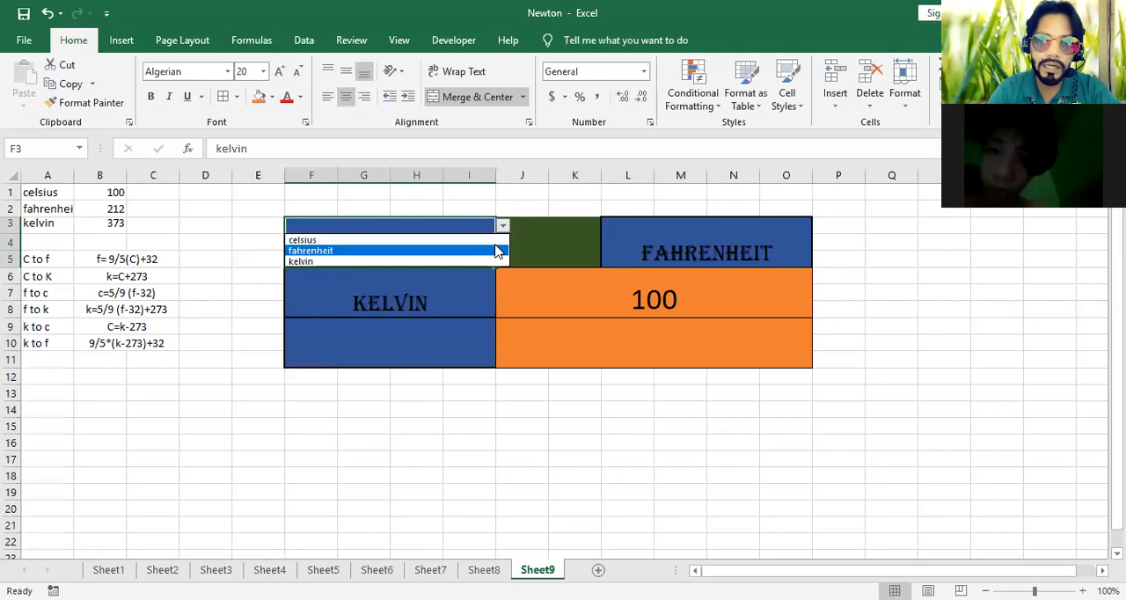
{"action": "left_click", "coordinate": [493, 247]}
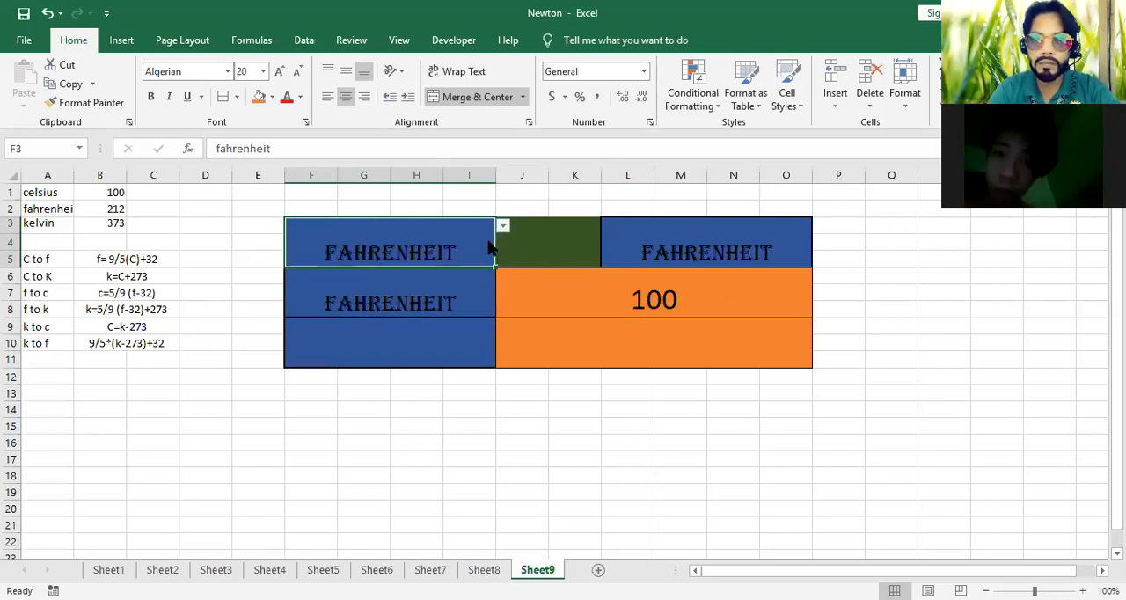
{"action": "left_click", "coordinate": [488, 240]}
Enter the label Answer in the merged cell F9
{"action": "left_click", "coordinate": [462, 341]}
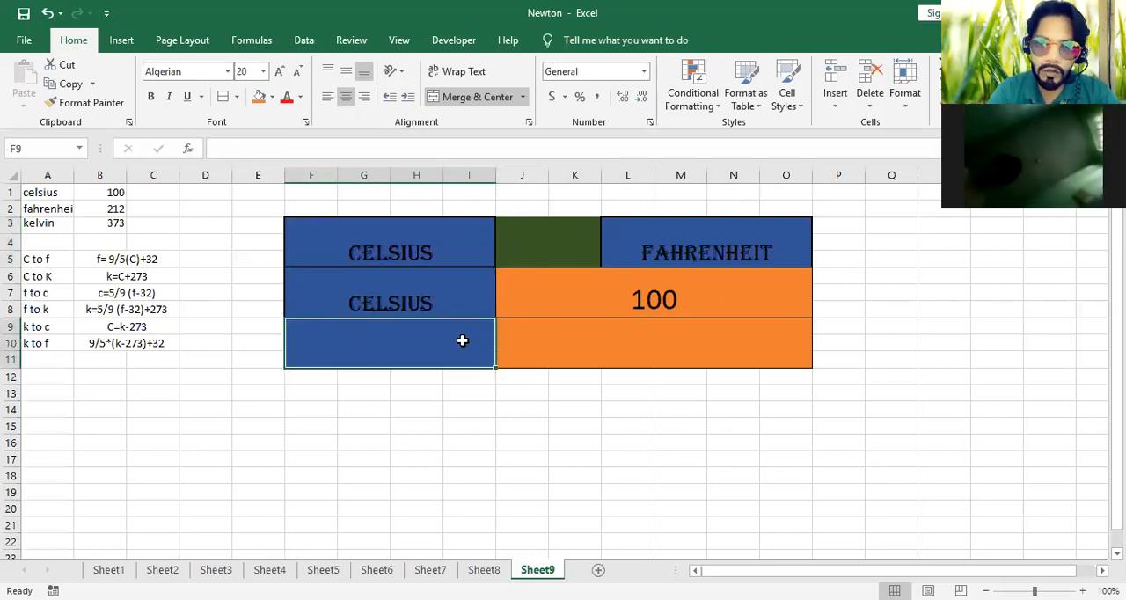
{"action": "type", "text": "Answer"}
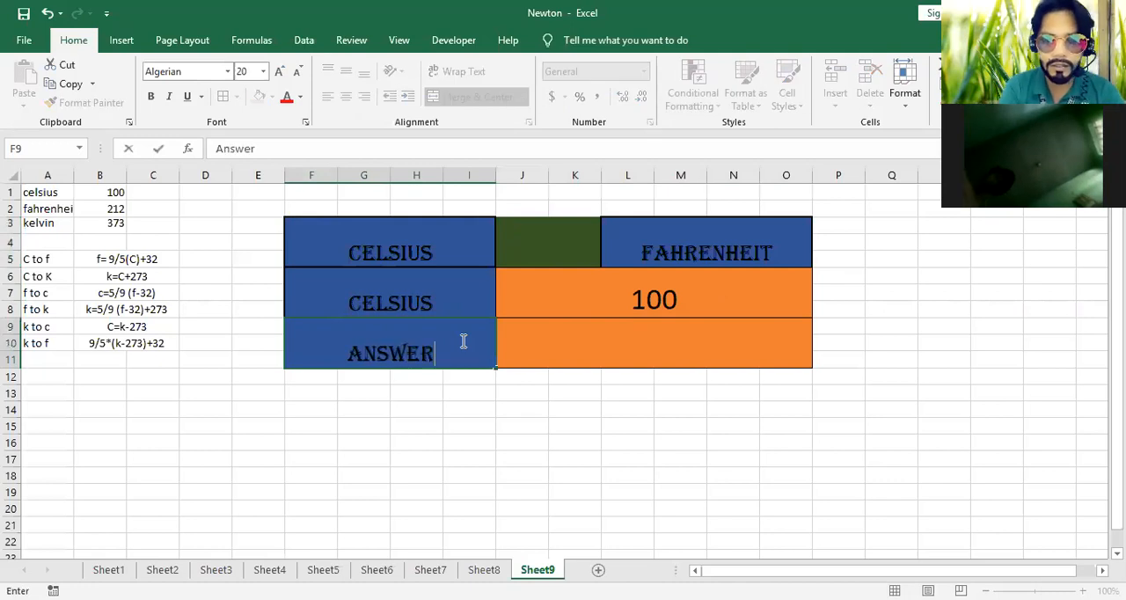
{"action": "left_click", "coordinate": [688, 335]}
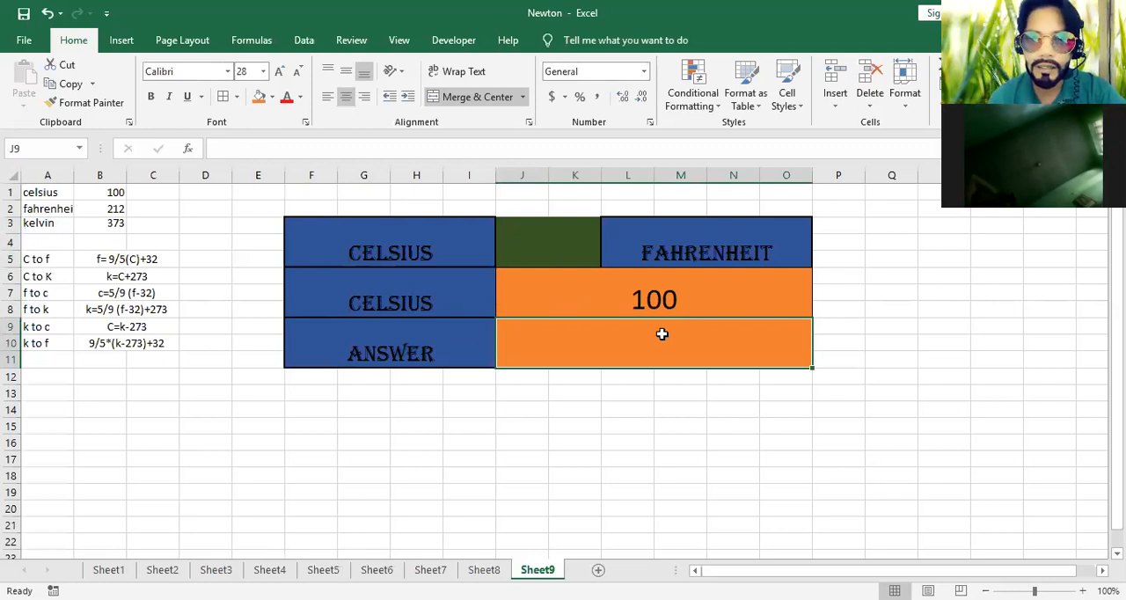
Review the conversion formulas listed in B5:C10, especially the C to f formula in B5
{"action": "left_click_drag", "start_coordinate": [174, 261], "coordinate": [159, 338]}
{"action": "left_click", "coordinate": [631, 117]}
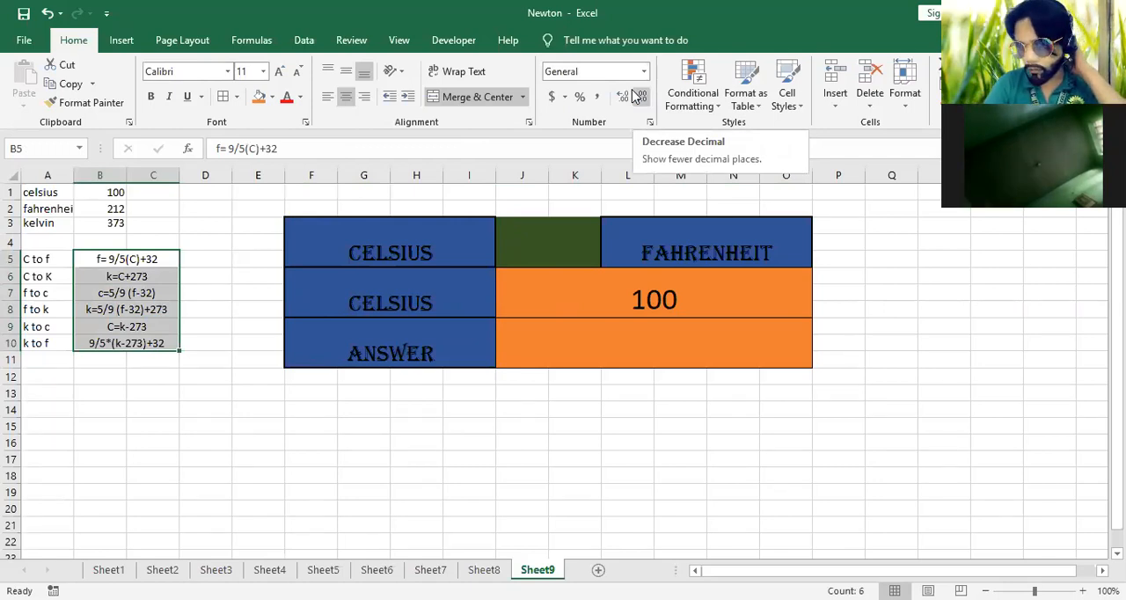
{"action": "left_click", "coordinate": [564, 430]}
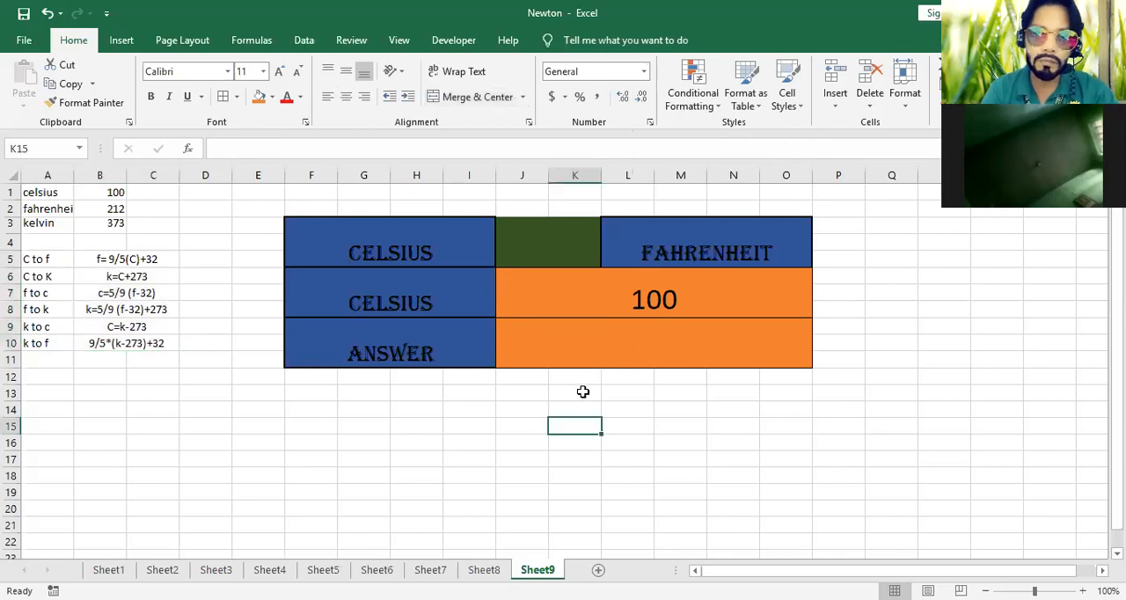
{"action": "left_click", "coordinate": [591, 340]}
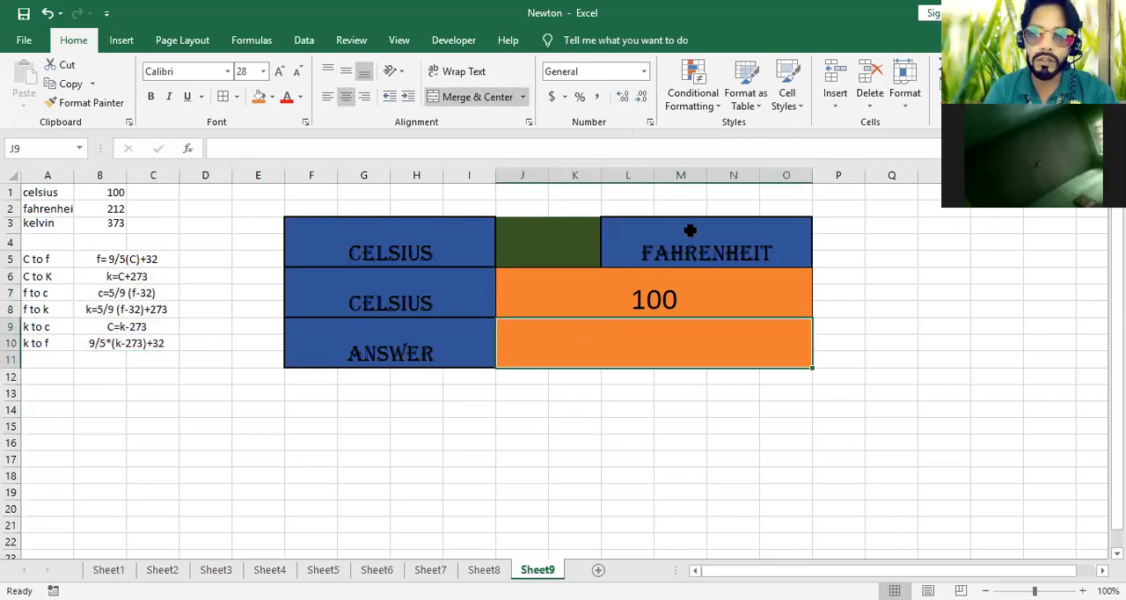
{"action": "left_click", "coordinate": [102, 264]}
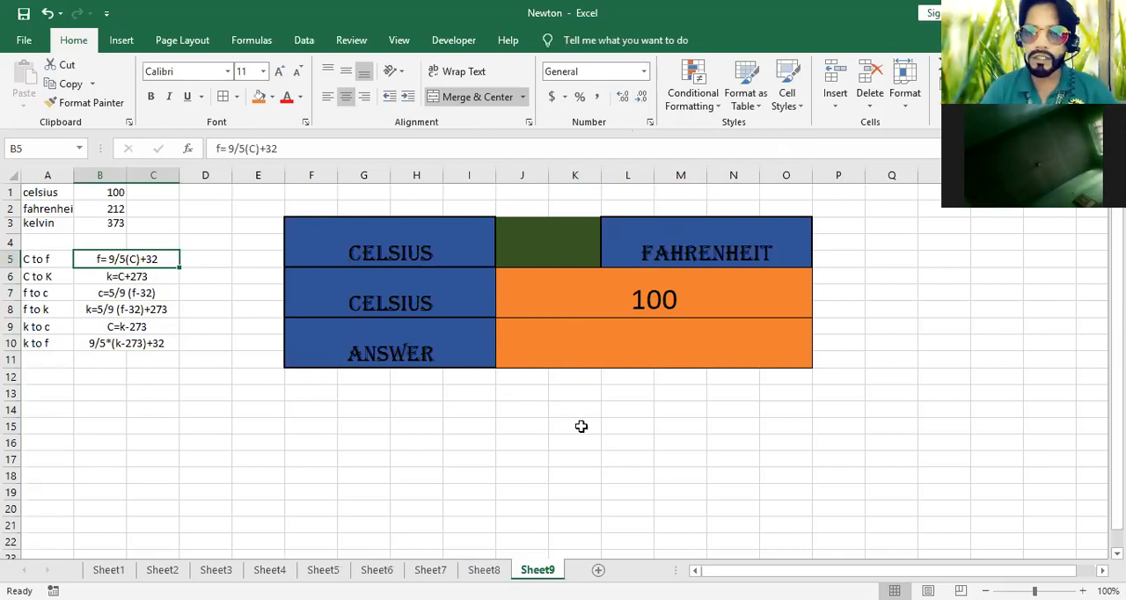
Start an IF formula in answer cell J9 with the condition AND(F3=A1,L3=A2) for Celsius to Fahrenheit
{"action": "left_click", "coordinate": [613, 349]}
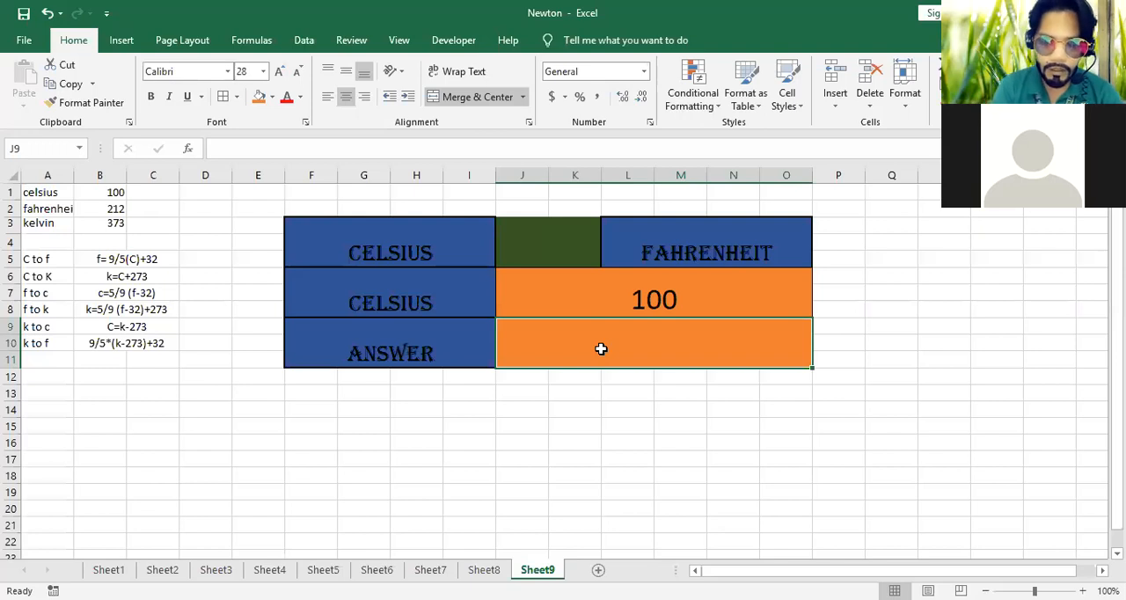
{"action": "type", "text": "="}
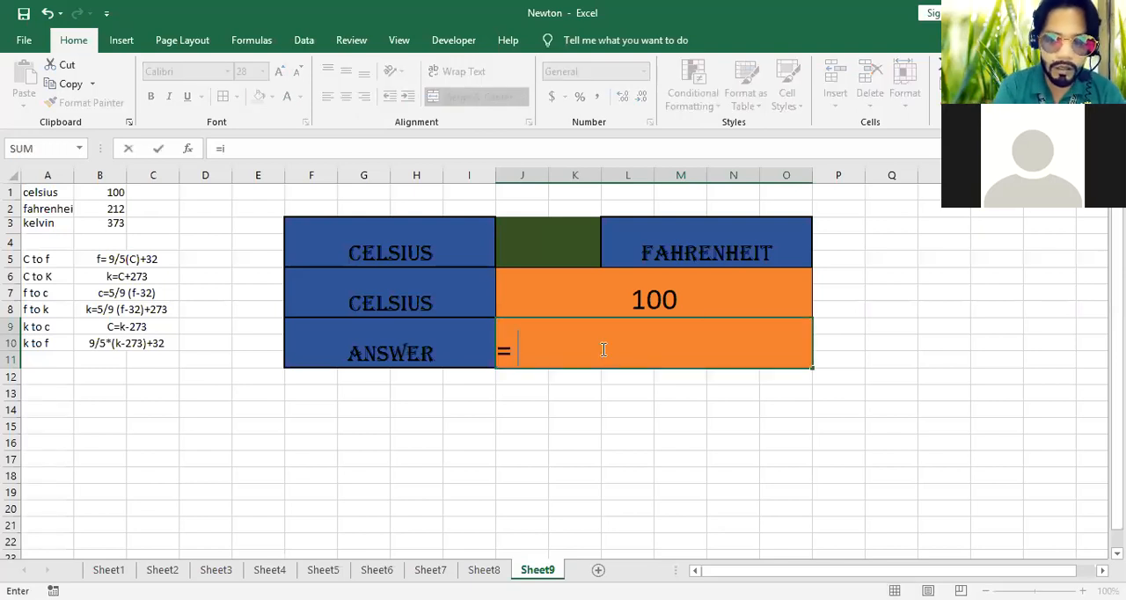
{"action": "type", "text": "if(and("}
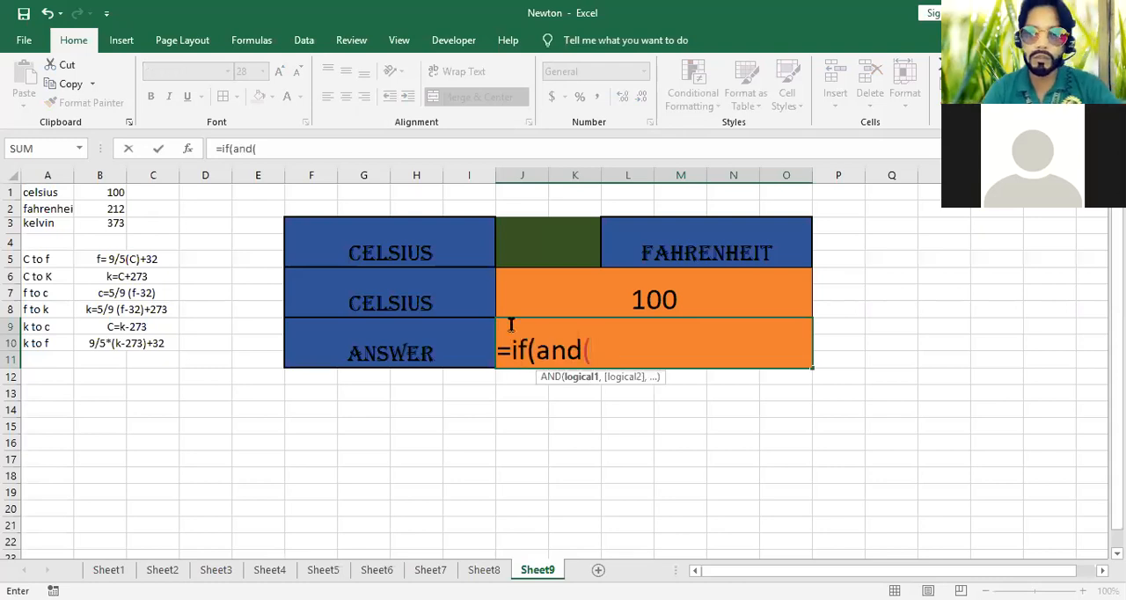
{"action": "left_click", "coordinate": [437, 247]}
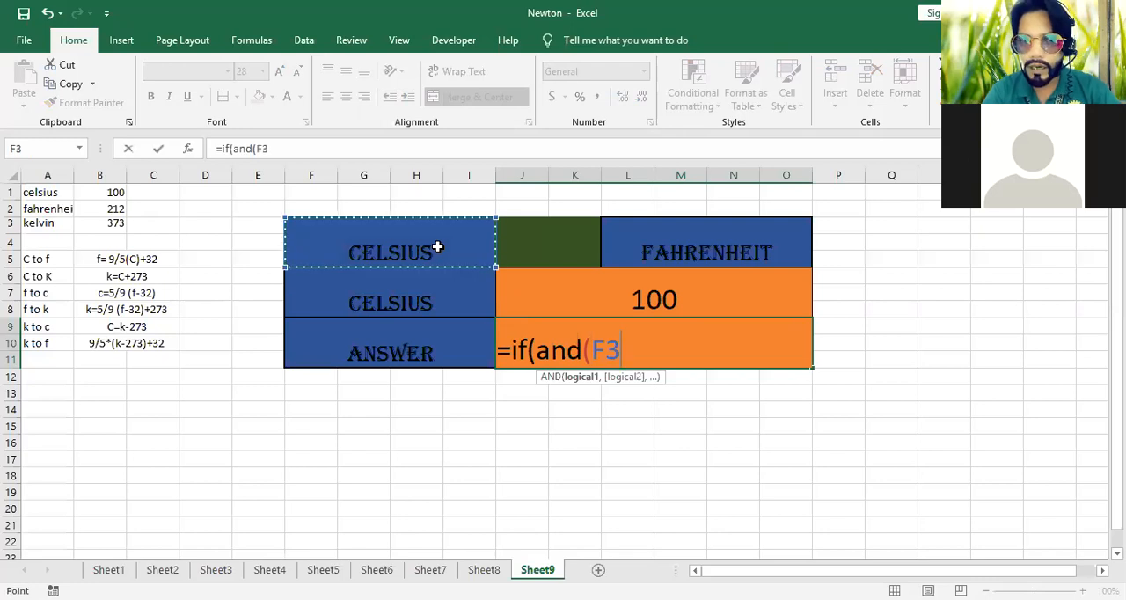
{"action": "type", "text": "="}
{"action": "left_click", "coordinate": [44, 190]}
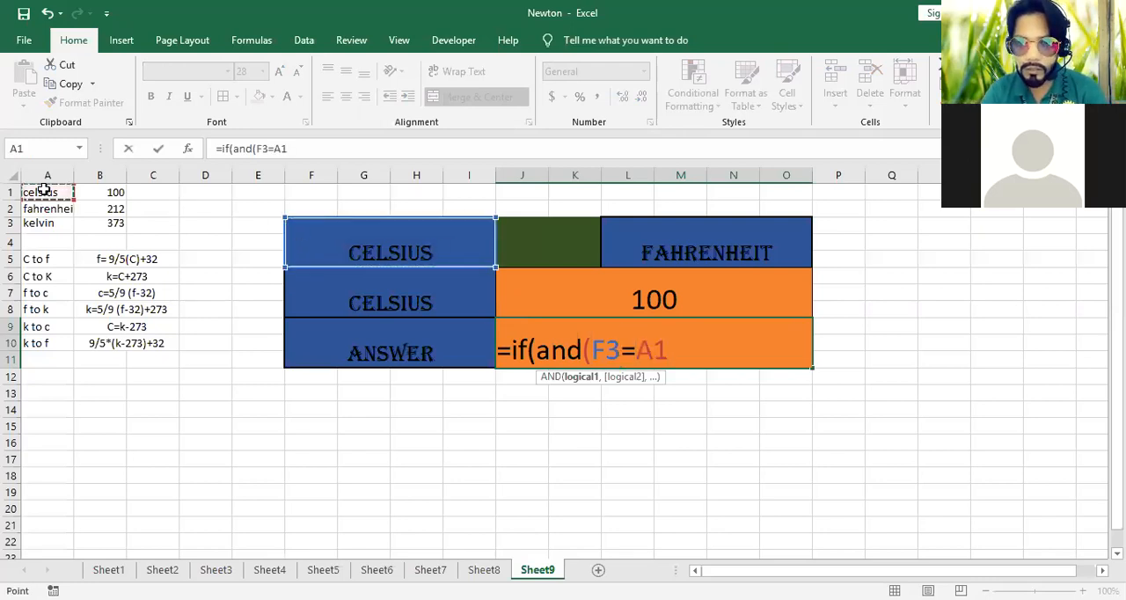
{"action": "type", "text": ","}
{"action": "left_click", "coordinate": [659, 234]}
{"action": "type", "text": "="}
{"action": "left_click", "coordinate": [44, 208]}
{"action": "type", "text": ")"}
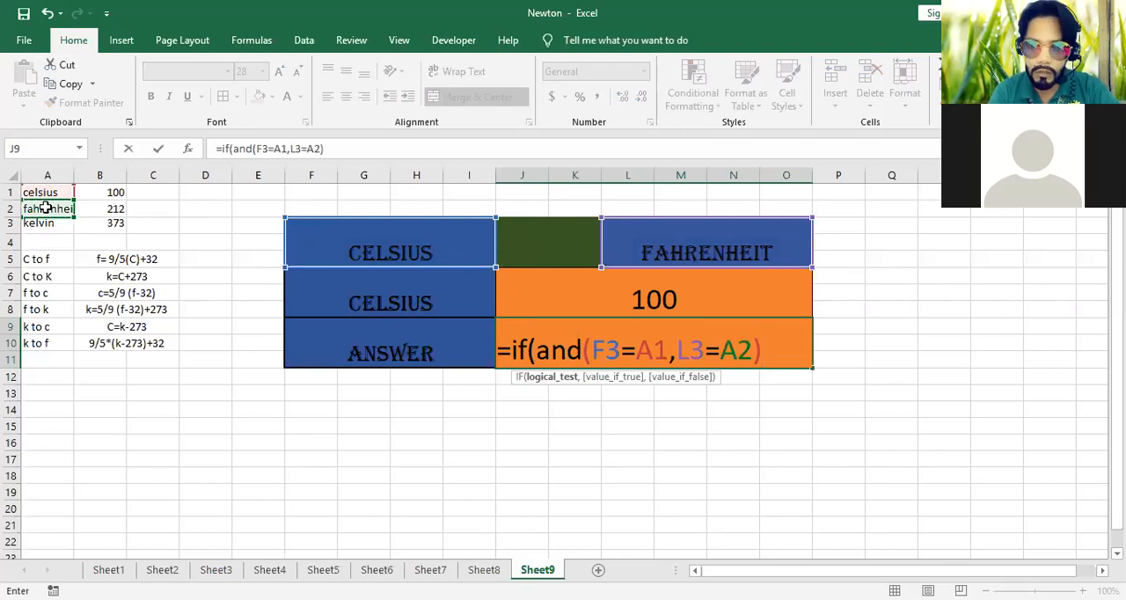
{"action": "type", "text": ","}
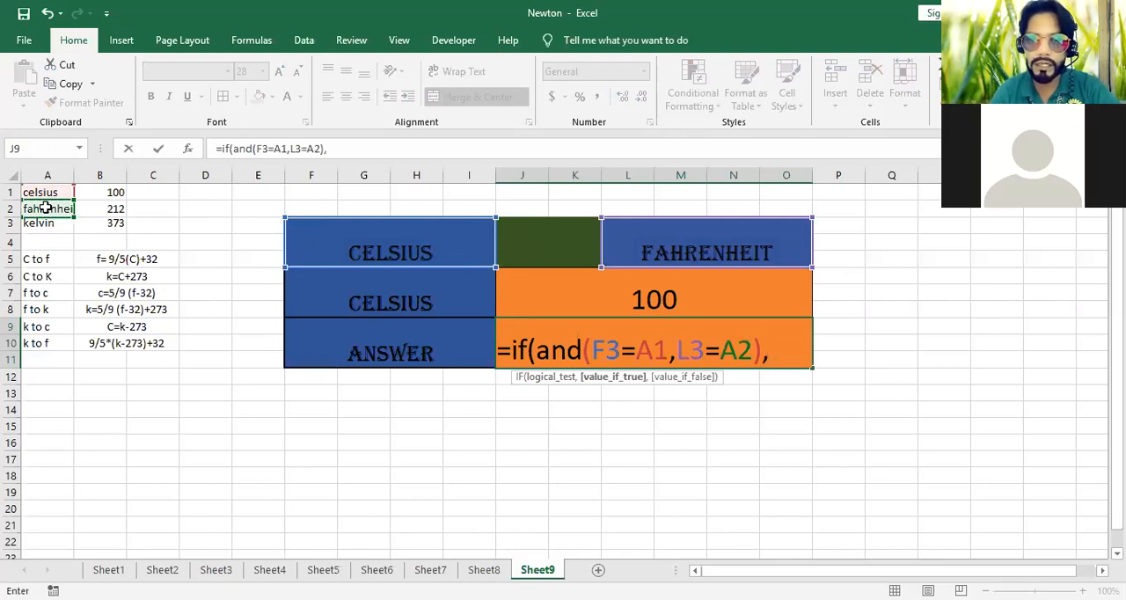
{"action": "type", "text": "9"}
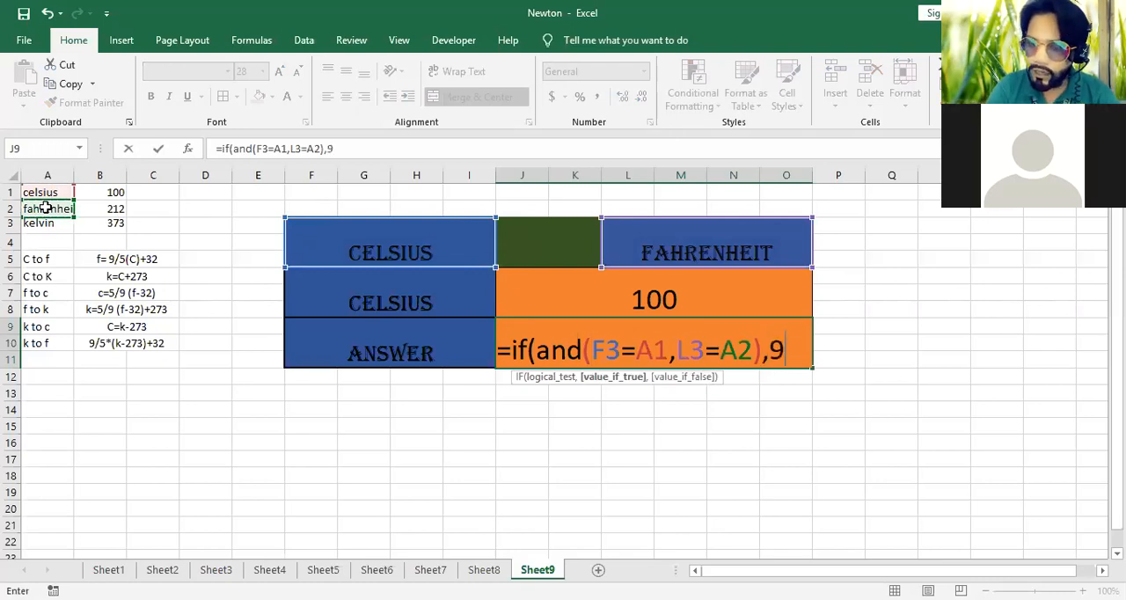
{"action": "type", "text": "/5*"}
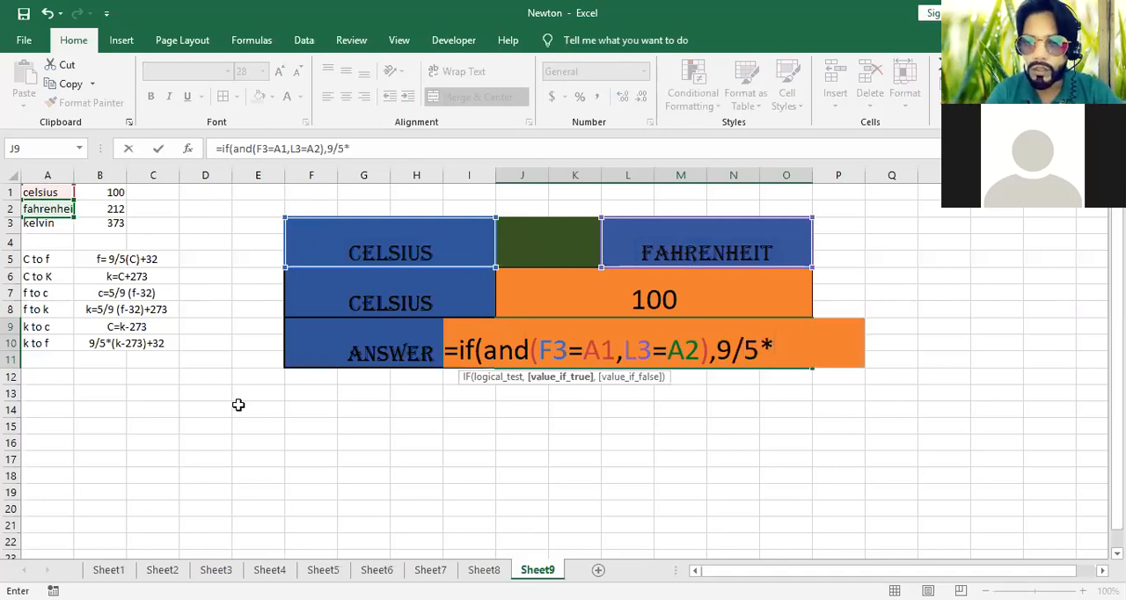
Add 9/5*J6+32 as the value-if-true result for the Celsius to Fahrenheit condition in the J9 formula
{"action": "left_click", "coordinate": [761, 300]}
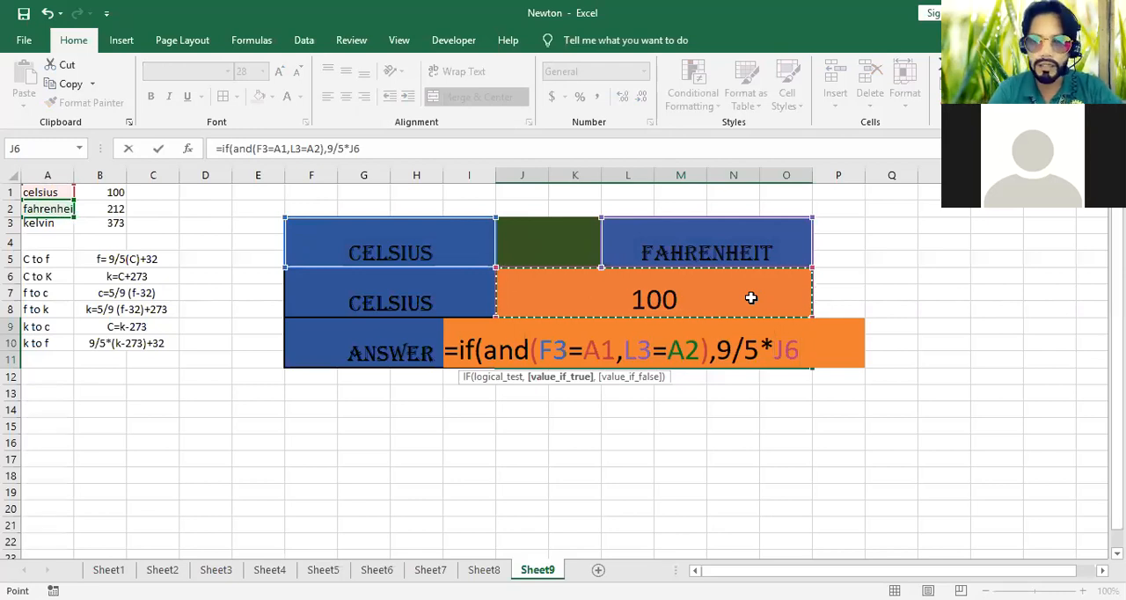
{"action": "type", "text": "+32"}
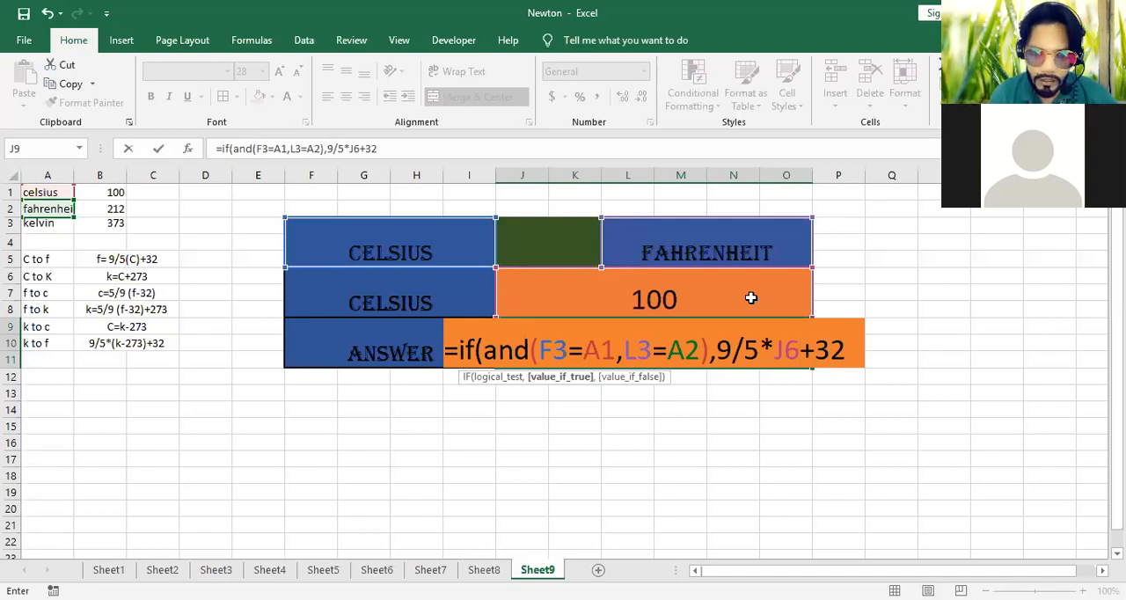
Nest a second IF in the J9 formula with the condition AND(F3=A1,L3=A3) for Celsius to Kelvin
{"action": "type", "text": ","}
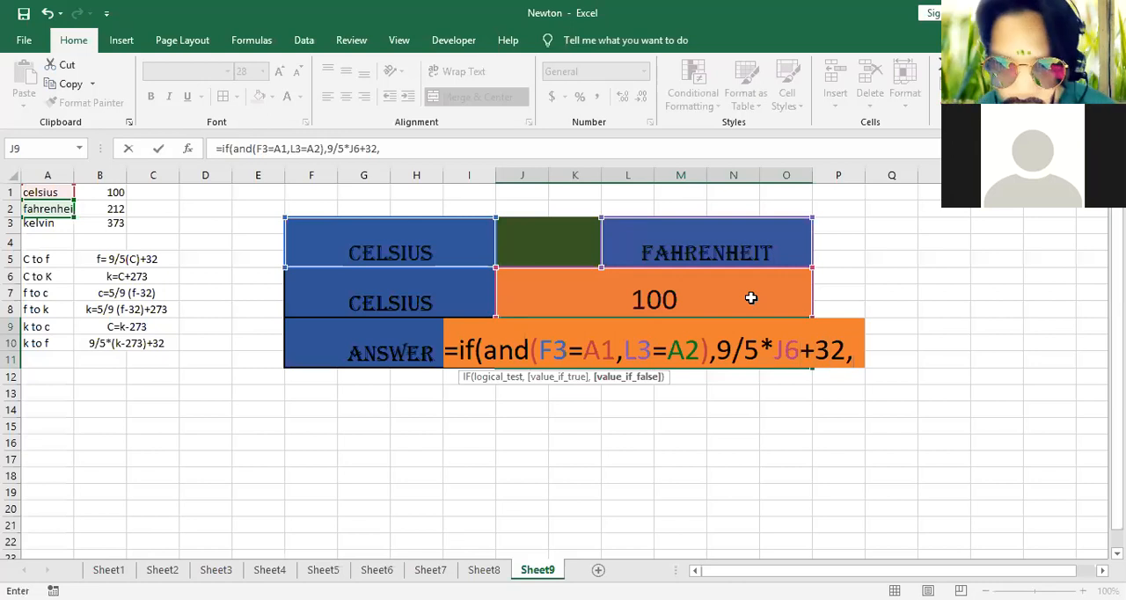
{"action": "type", "text": "i"}
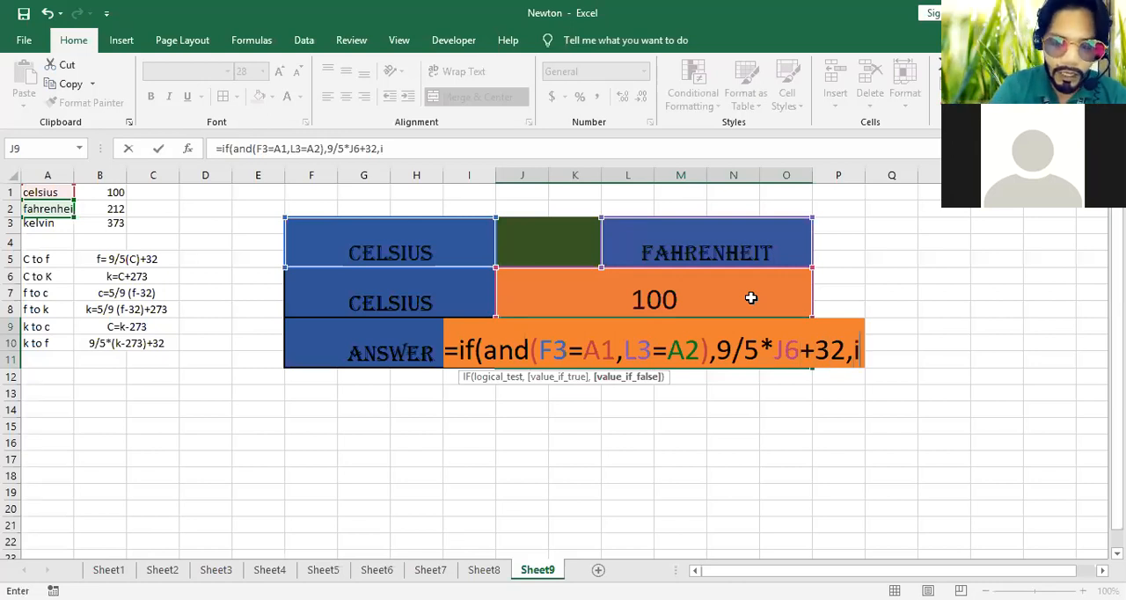
{"action": "type", "text": "f("}
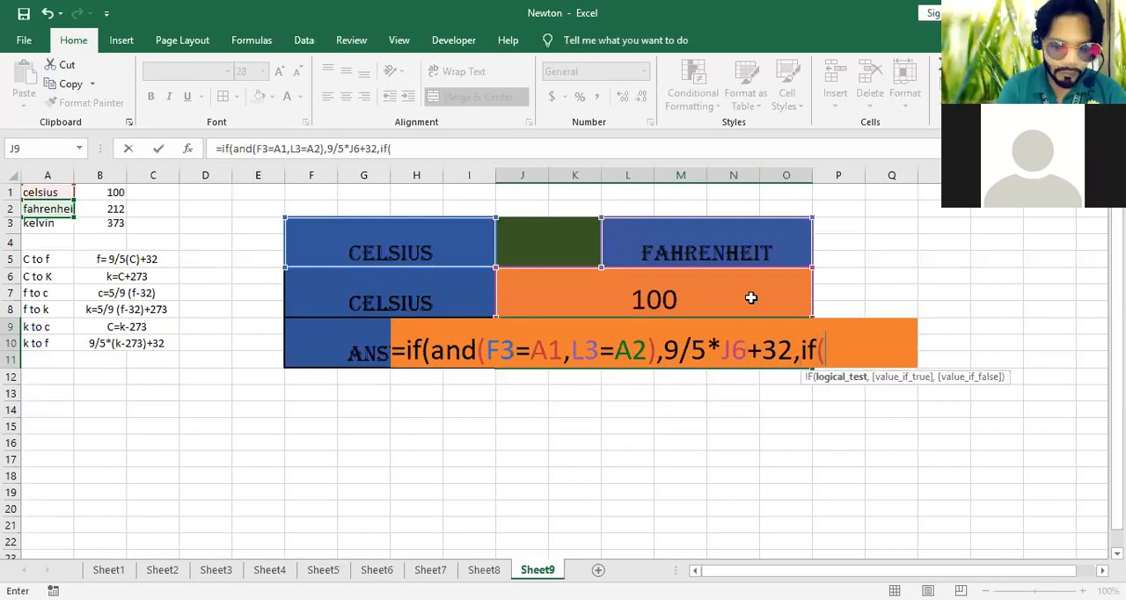
{"action": "type", "text": "and"}
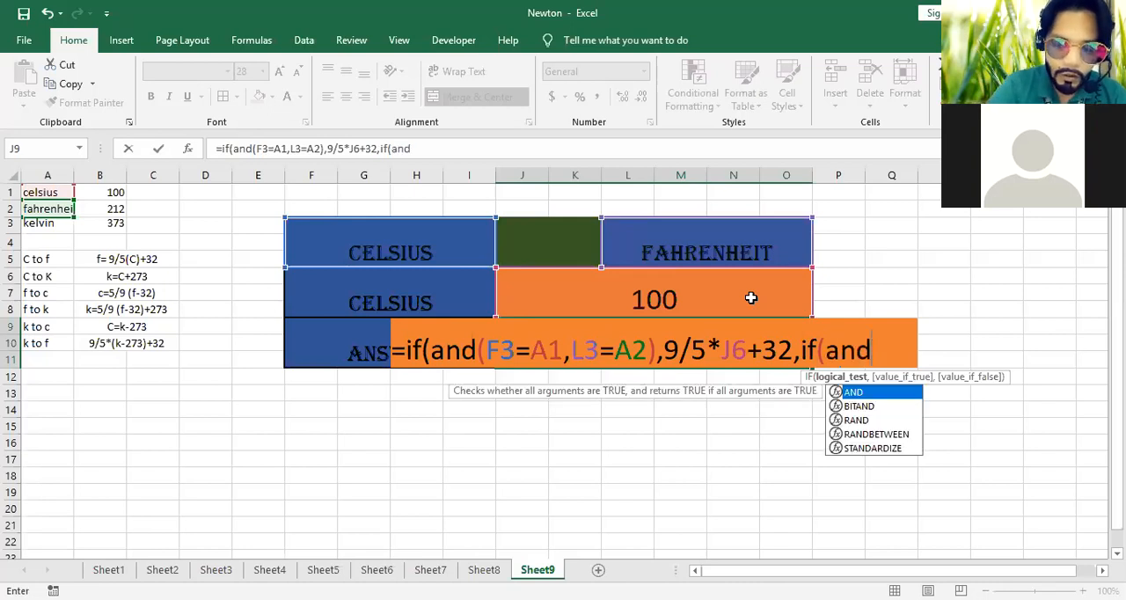
{"action": "type", "text": "("}
{"action": "left_click", "coordinate": [412, 247]}
{"action": "type", "text": "="}
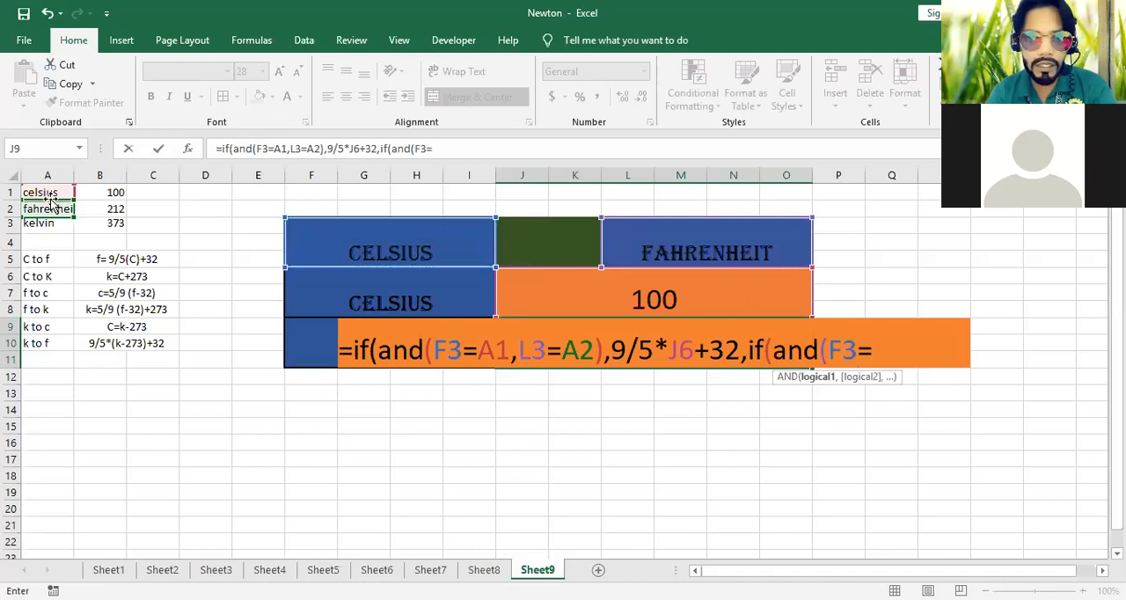
{"action": "left_click", "coordinate": [41, 190]}
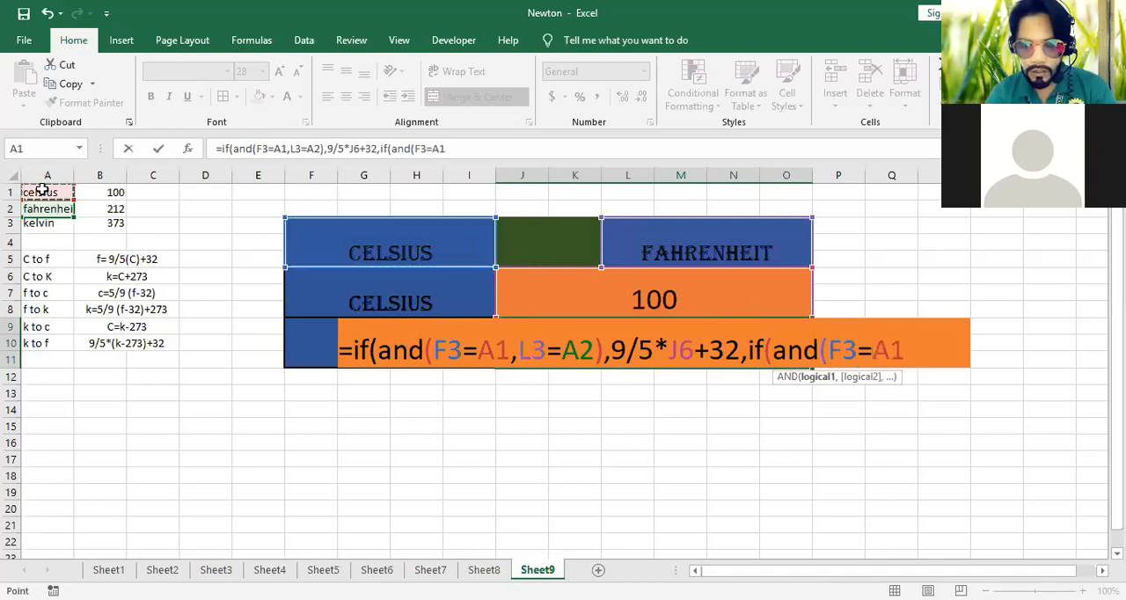
{"action": "type", "text": ","}
{"action": "left_click", "coordinate": [729, 253]}
{"action": "type", "text": "="}
{"action": "left_click", "coordinate": [40, 226]}
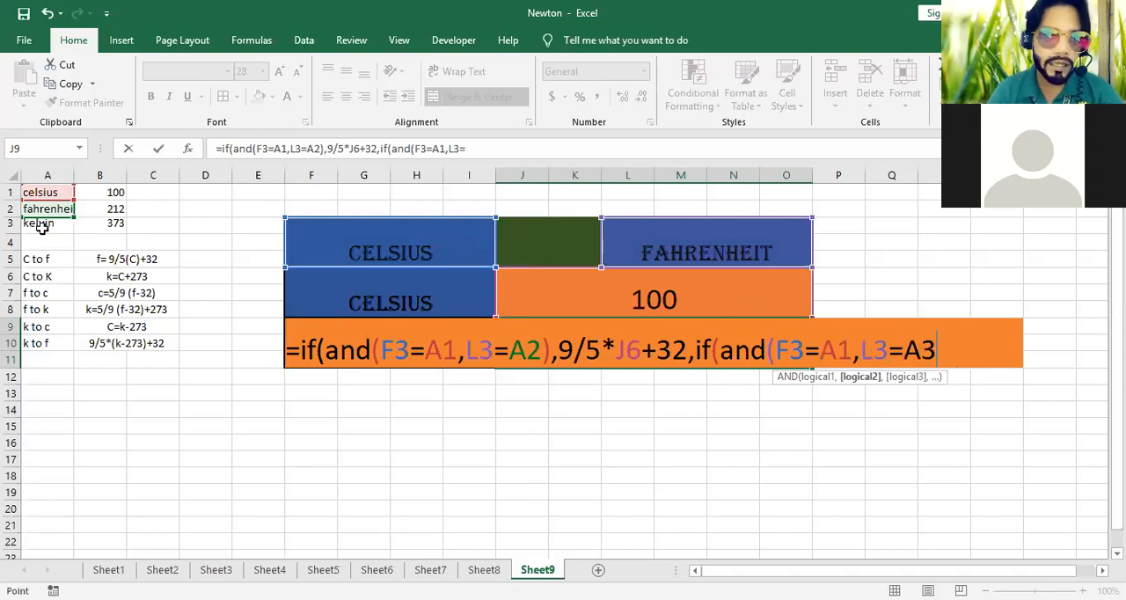
{"action": "type", "text": "),"}
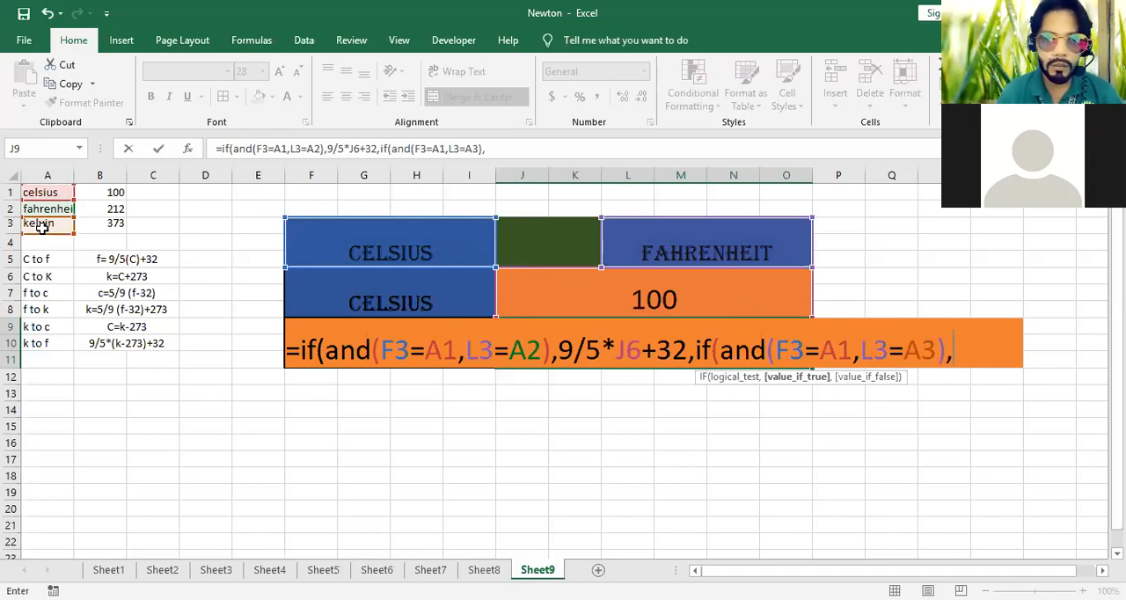
Add J6+273 as the value-if-true result of the Celsius to Kelvin condition
{"action": "left_click", "coordinate": [698, 291]}
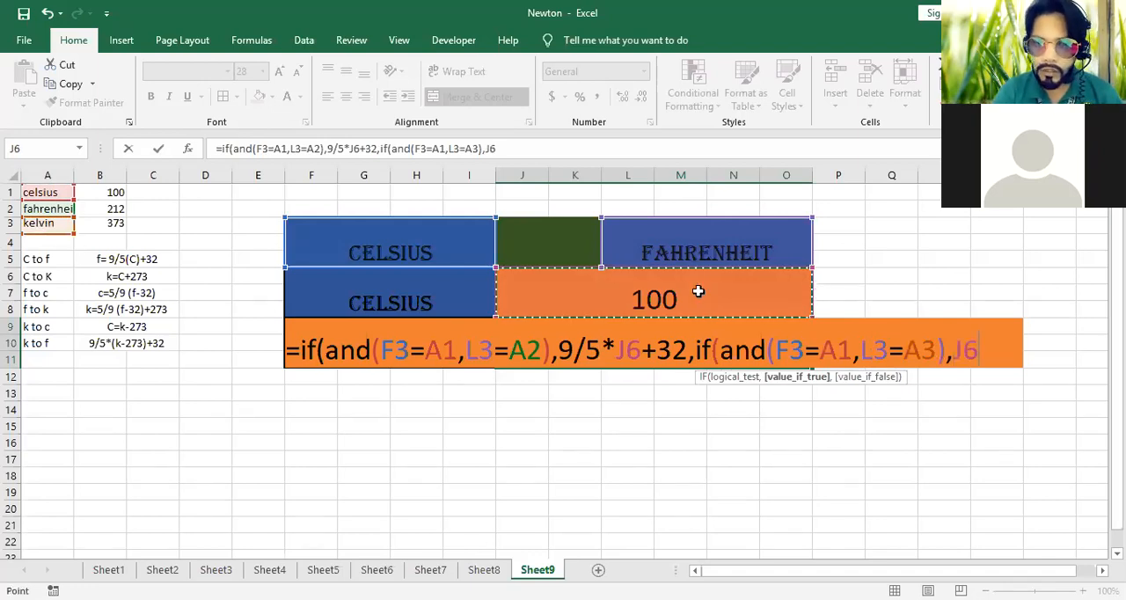
{"action": "type", "text": "+2"}
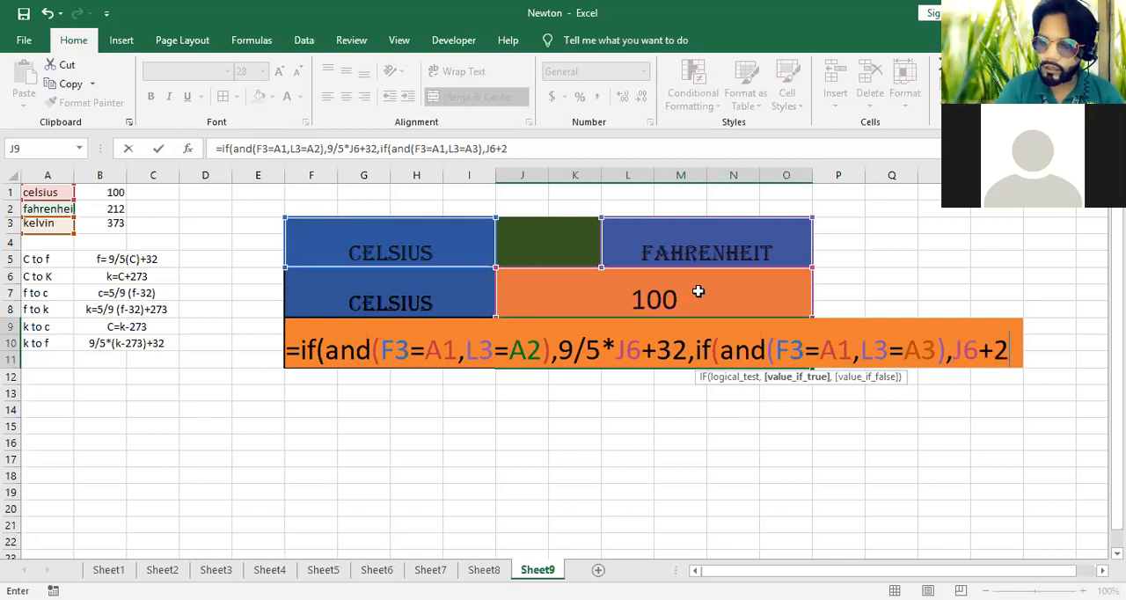
{"action": "type", "text": "73"}
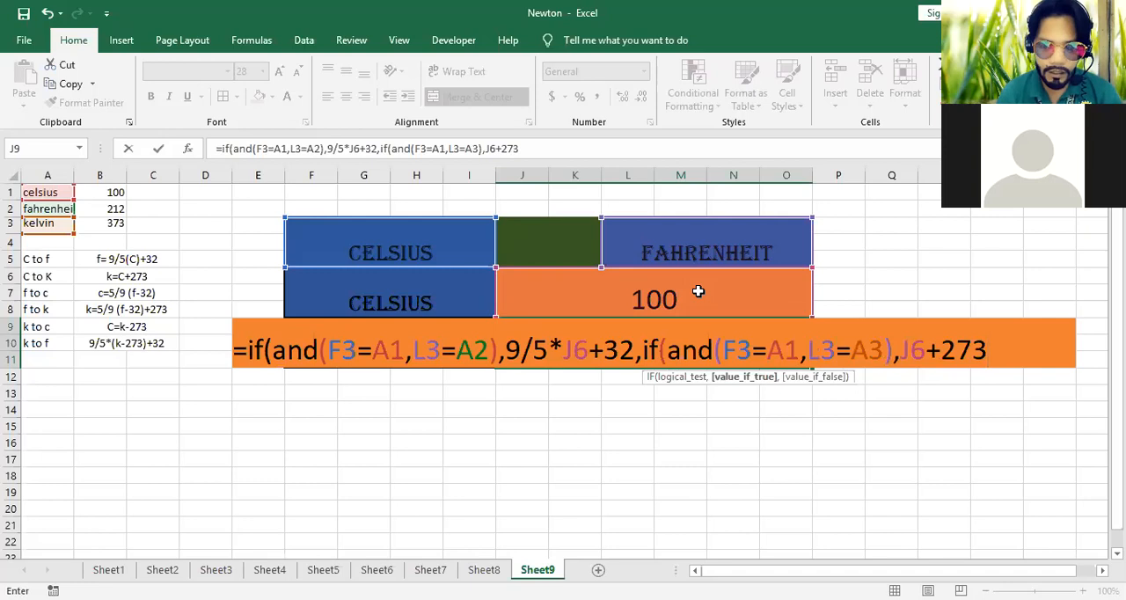
{"action": "type", "text": ",i"}
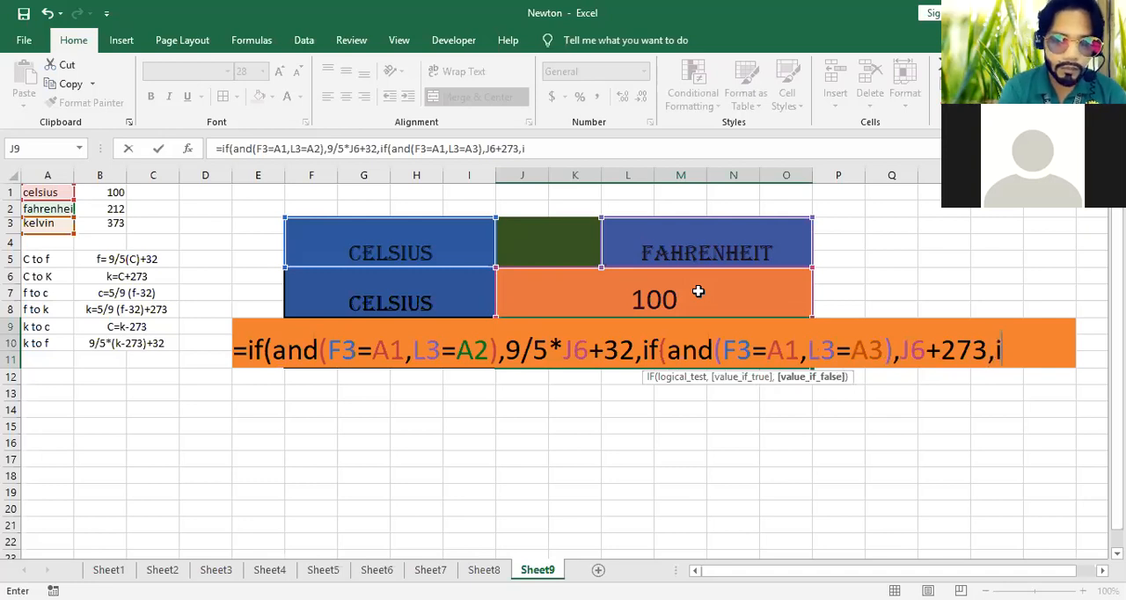
{"action": "type", "text": "f("}
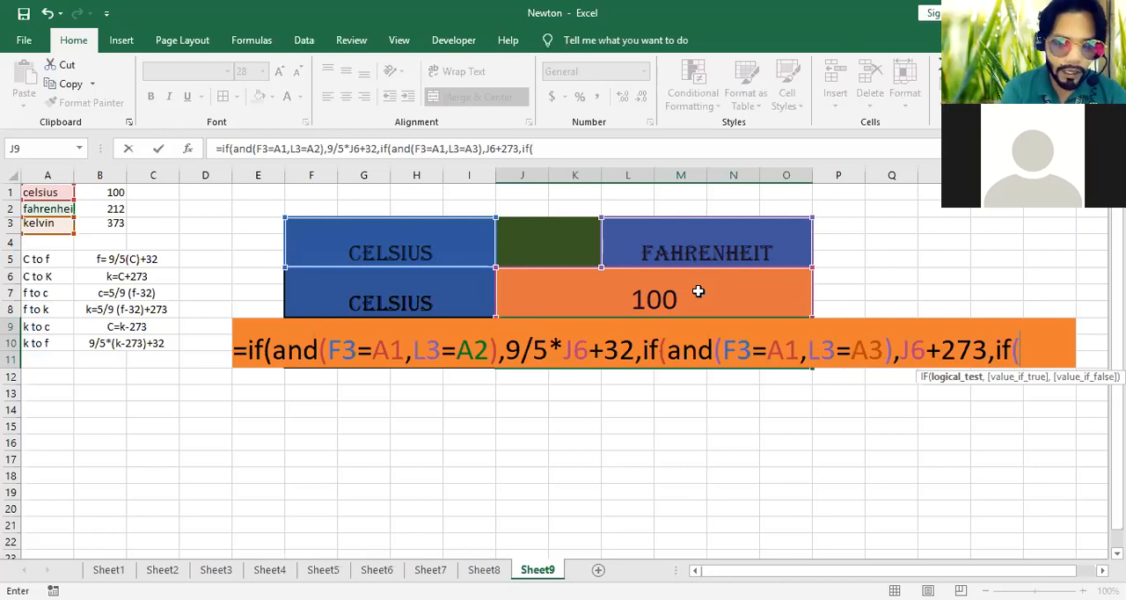
Nest a third IF in the J9 formula with the condition AND(F3=A2,L3=A1) for Fahrenheit to Celsius
{"action": "type", "text": "and("}
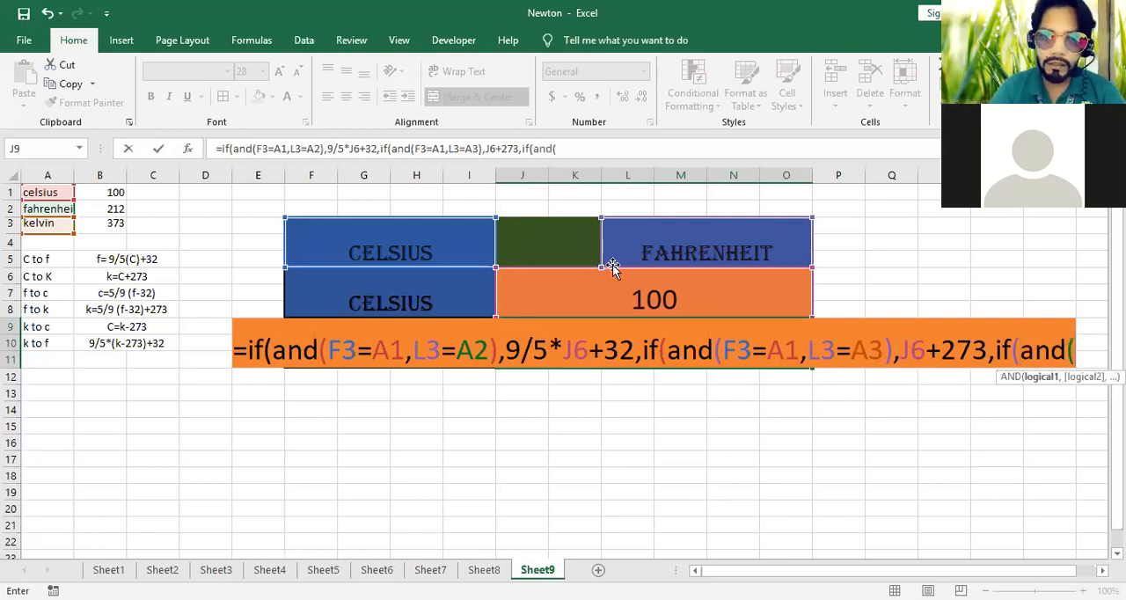
{"action": "left_click", "coordinate": [416, 247]}
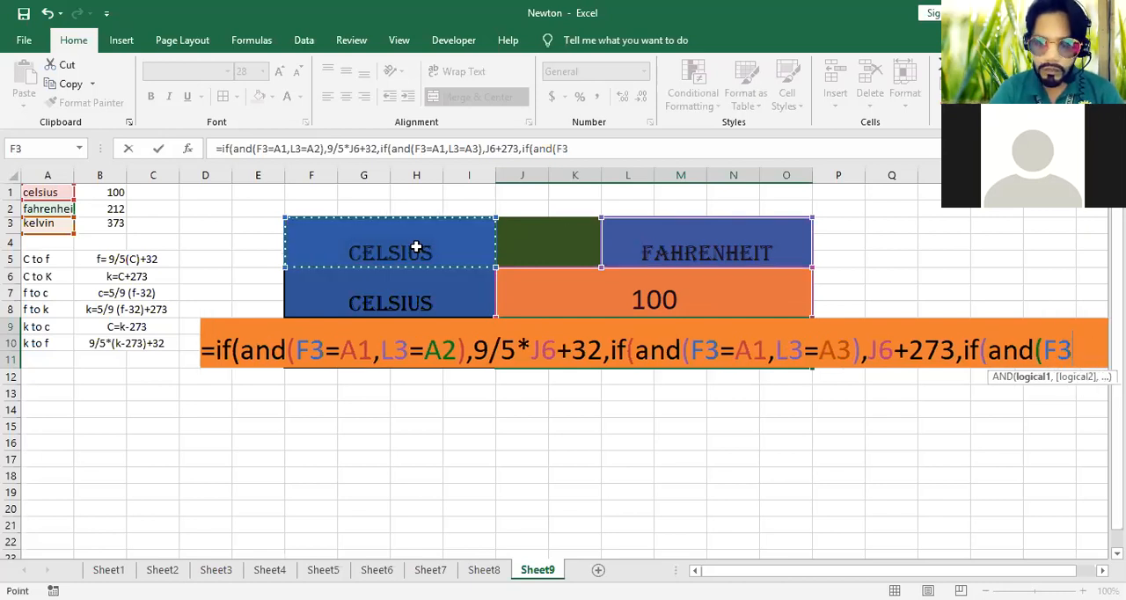
{"action": "type", "text": "="}
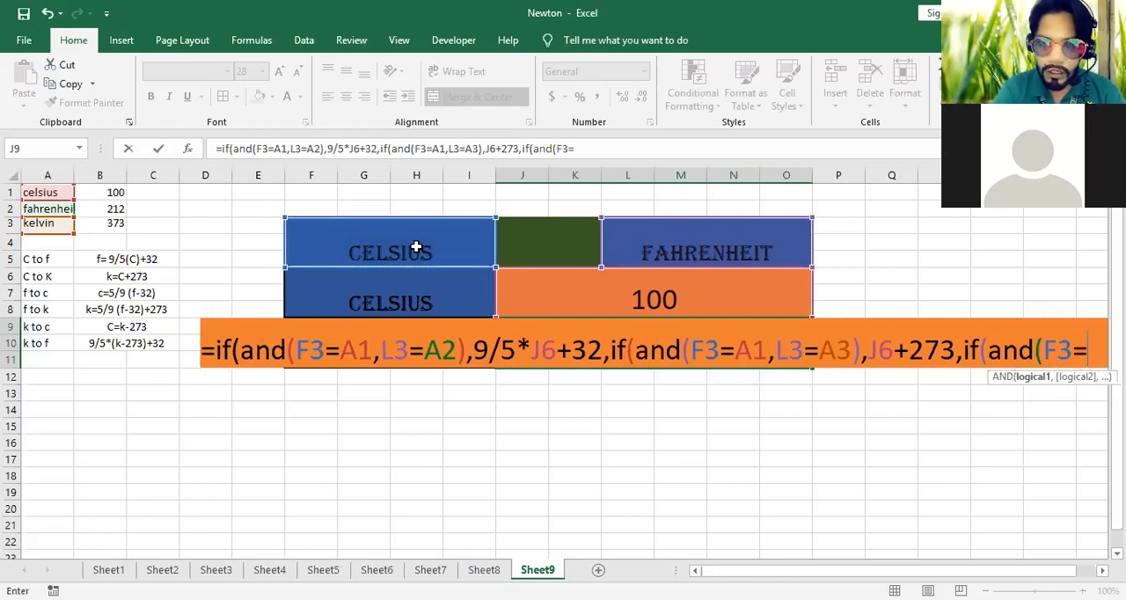
{"action": "left_click", "coordinate": [46, 210]}
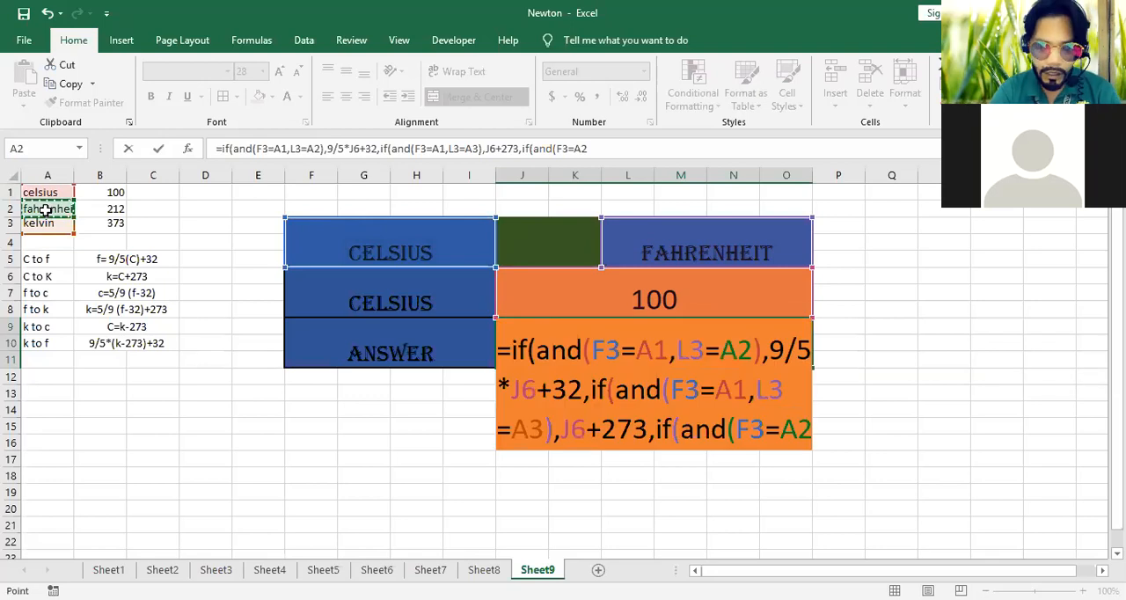
{"action": "type", "text": ","}
{"action": "left_click", "coordinate": [721, 250]}
{"action": "type", "text": "="}
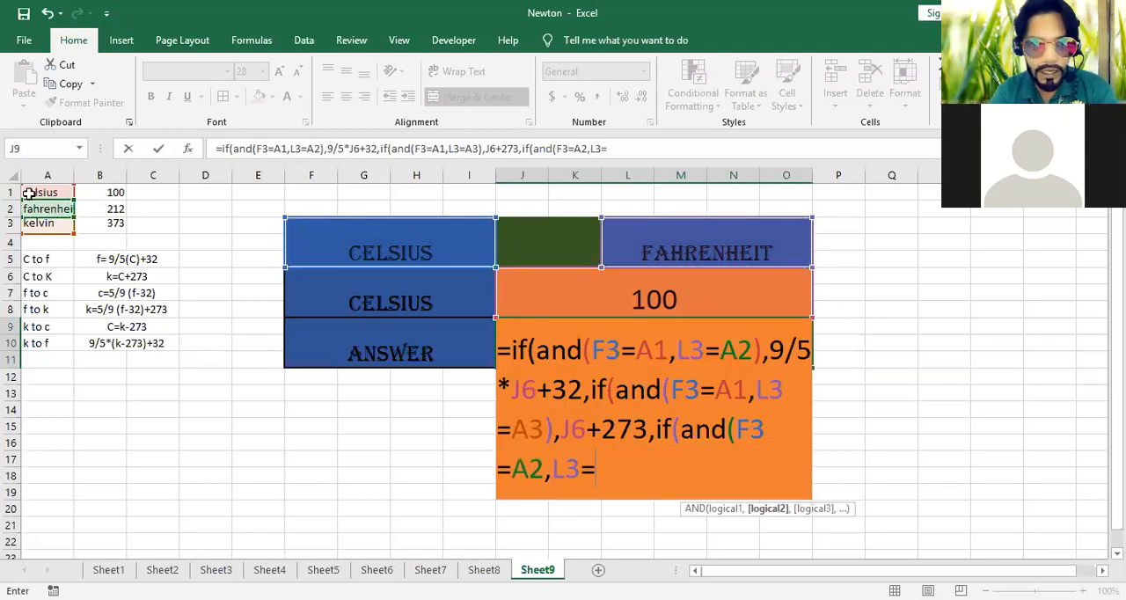
{"action": "left_click", "coordinate": [32, 191]}
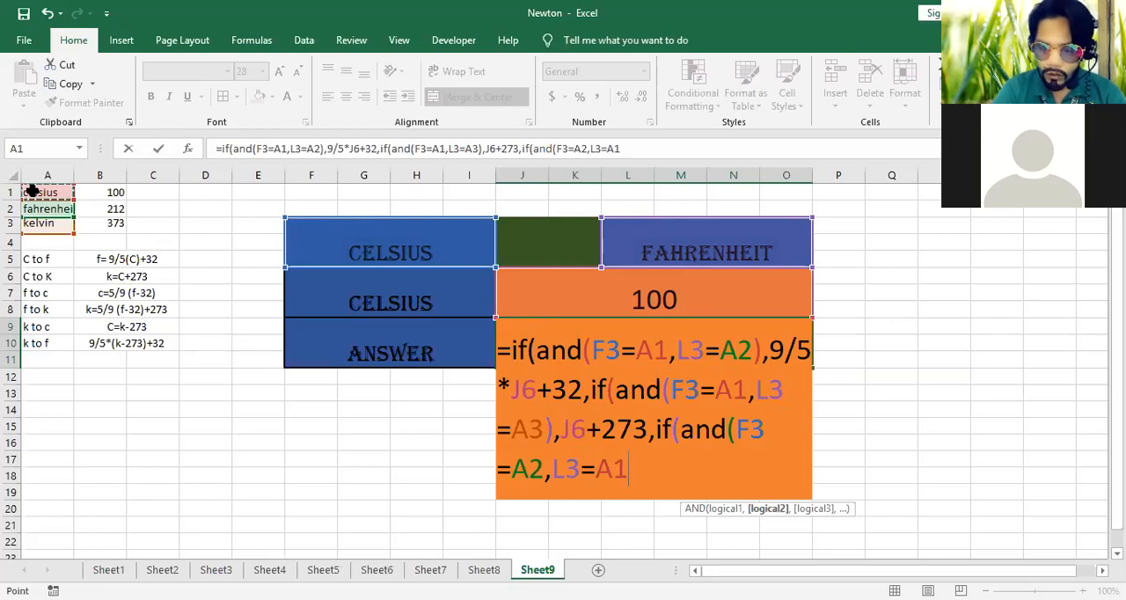
{"action": "type", "text": ")"}
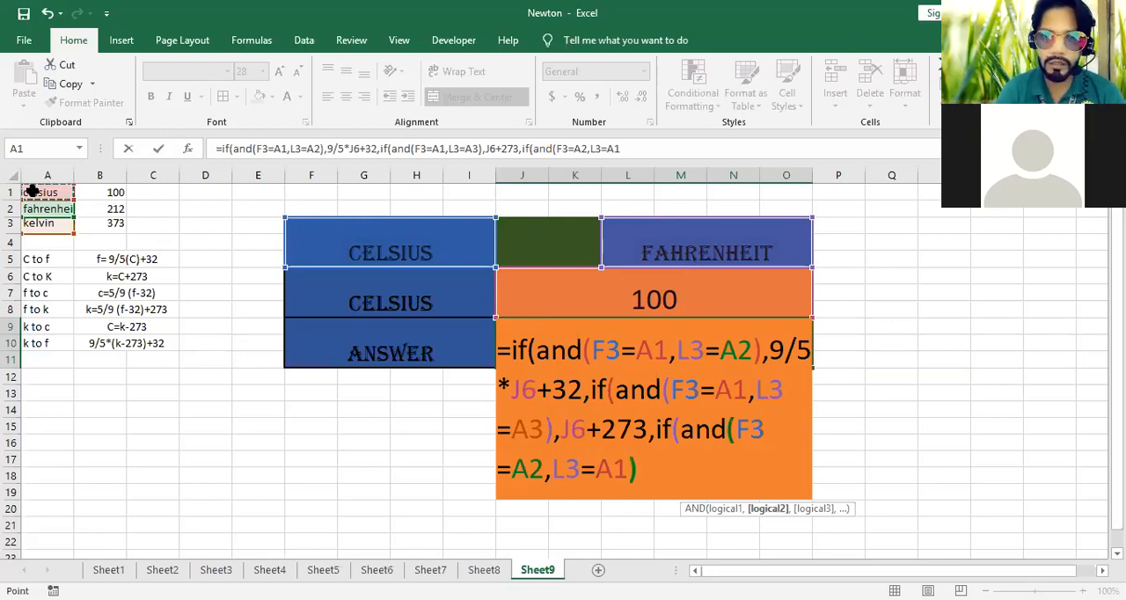
{"action": "type", "text": ","}
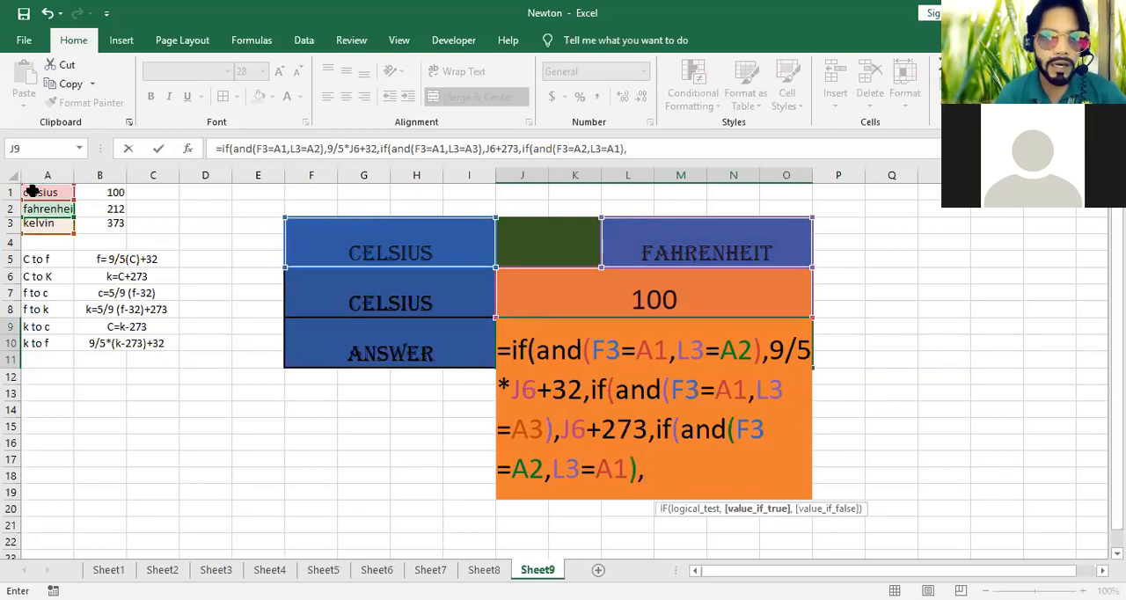
{"action": "type", "text": "5/9"}
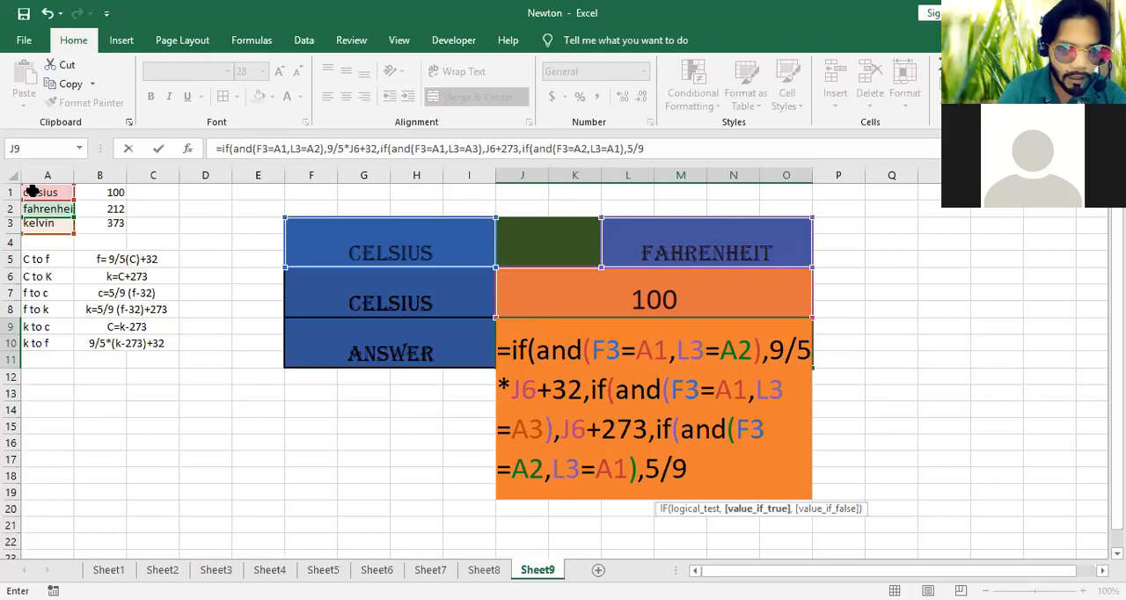
{"action": "type", "text": "*("}
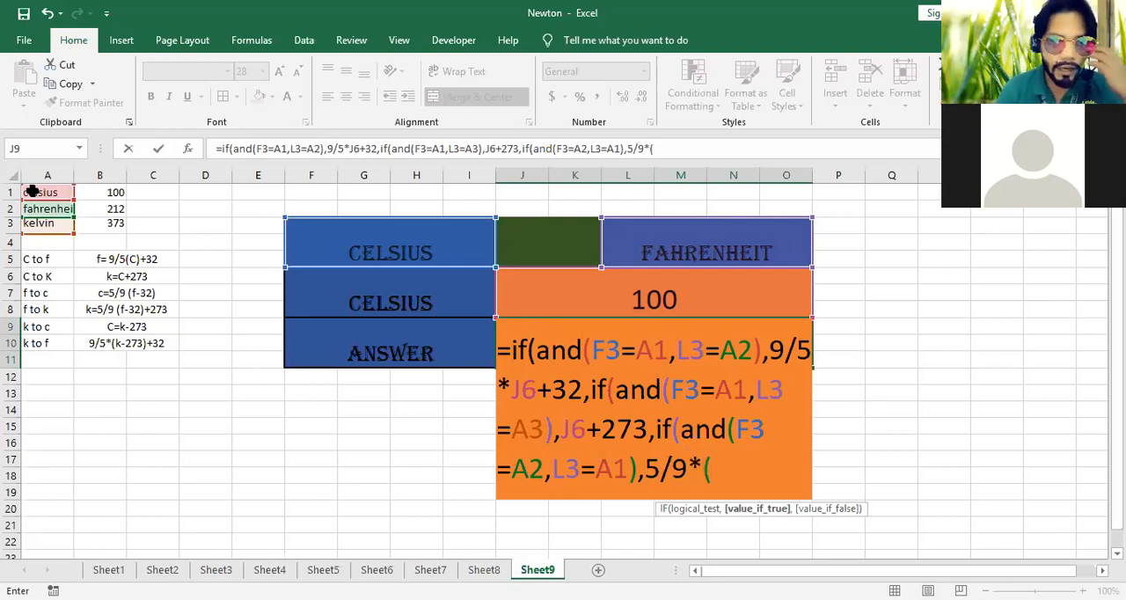
Add 5/9*(J6-32) as the value-if-true result of the Fahrenheit to Celsius condition
{"action": "left_click", "coordinate": [640, 286]}
{"action": "type", "text": "-32"}
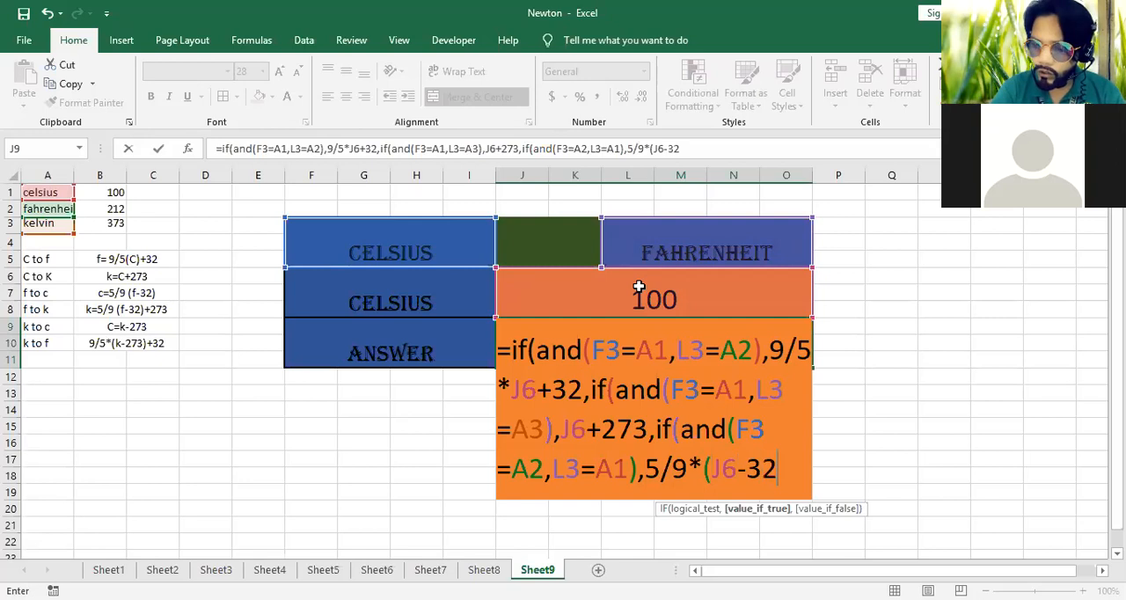
{"action": "type", "text": ")"}
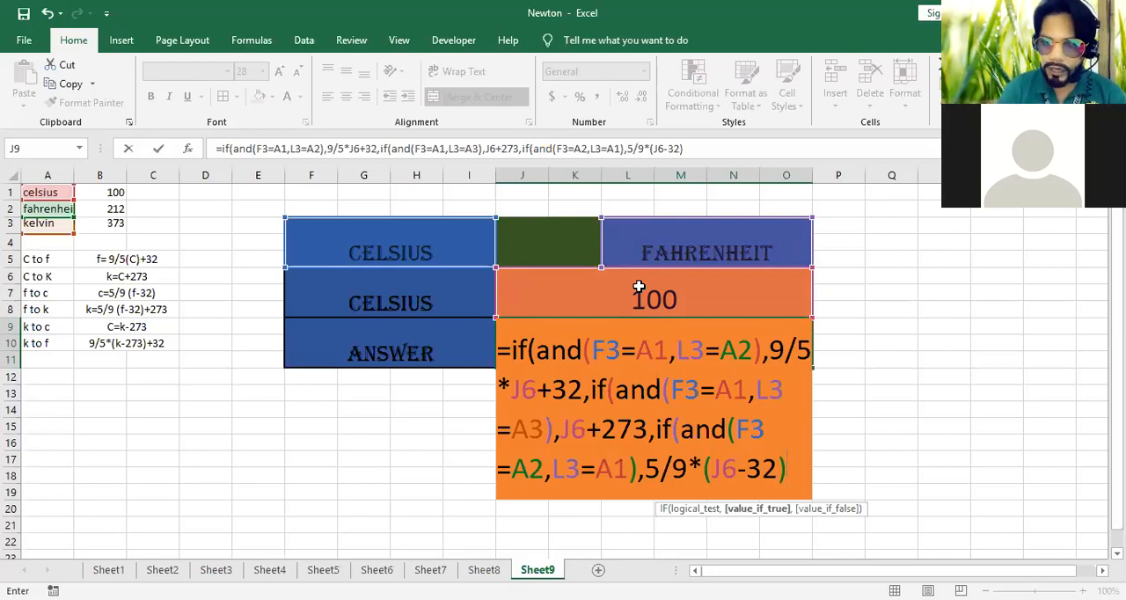
Nest a fourth IF in the J9 formula with the condition AND(F3=A2,L3=A3) for Fahrenheit to Kelvin
{"action": "type", "text": ","}
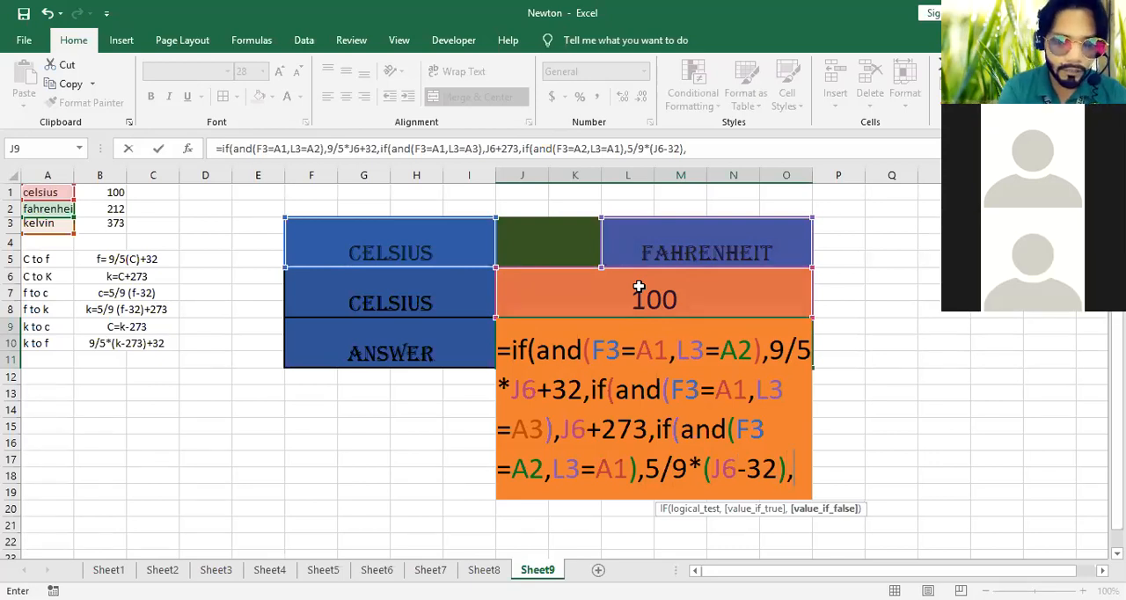
{"action": "type", "text": "if"}
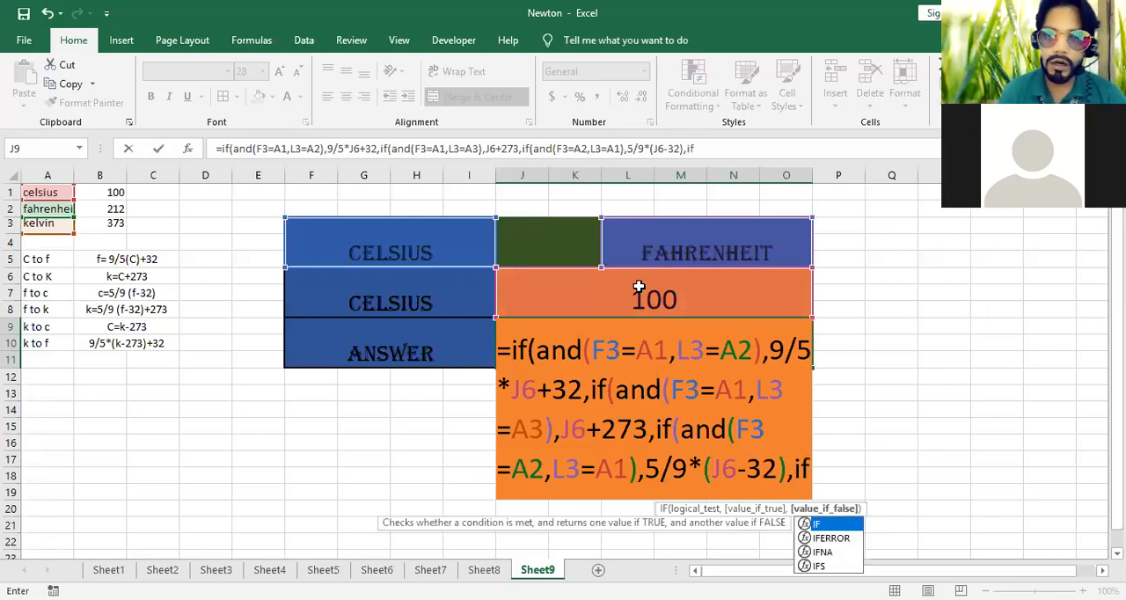
{"action": "type", "text": "(and("}
{"action": "left_click", "coordinate": [410, 236]}
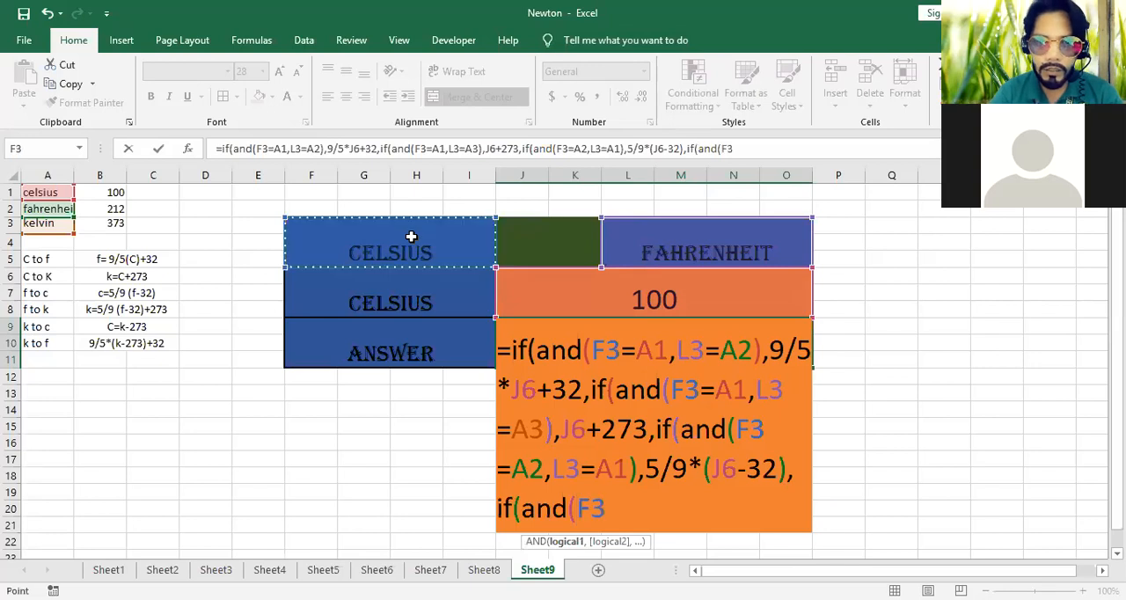
{"action": "type", "text": "="}
{"action": "left_click", "coordinate": [48, 209]}
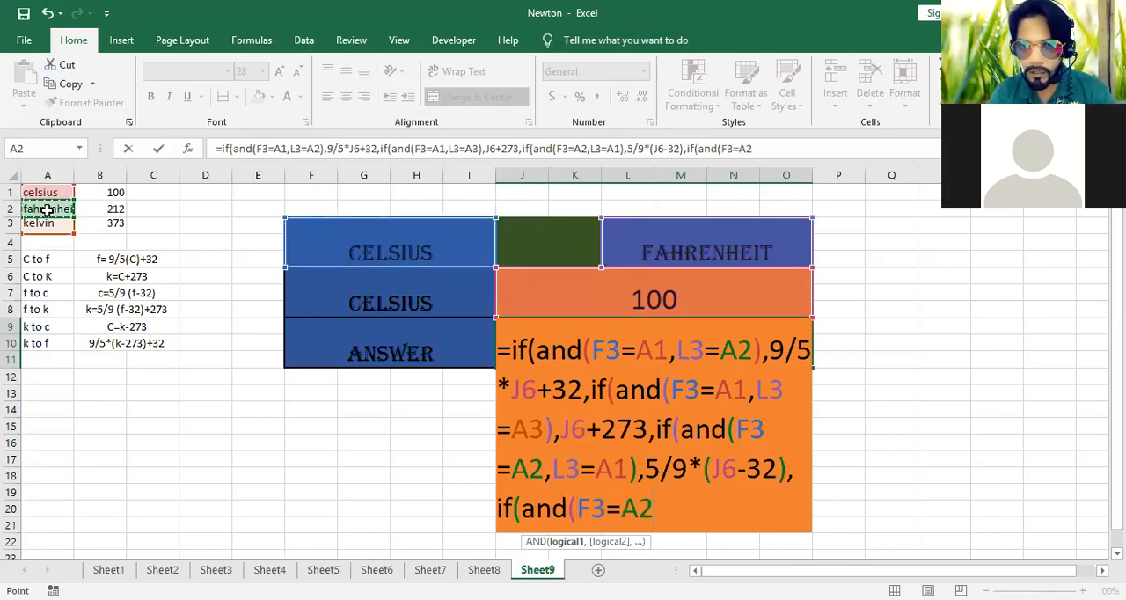
{"action": "type", "text": ","}
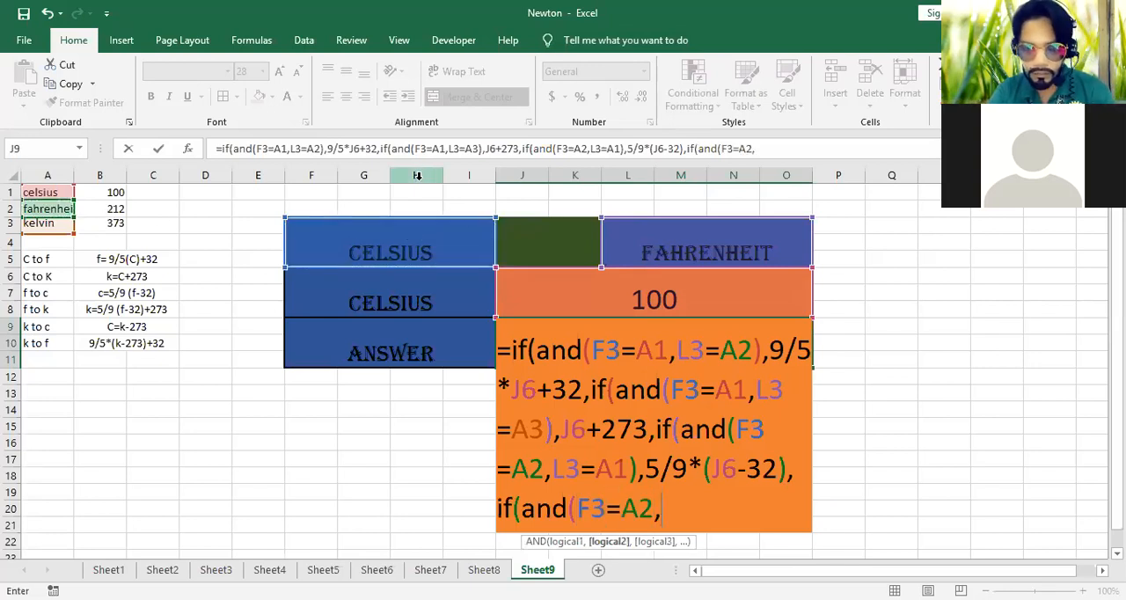
{"action": "left_click", "coordinate": [687, 254]}
{"action": "type", "text": "="}
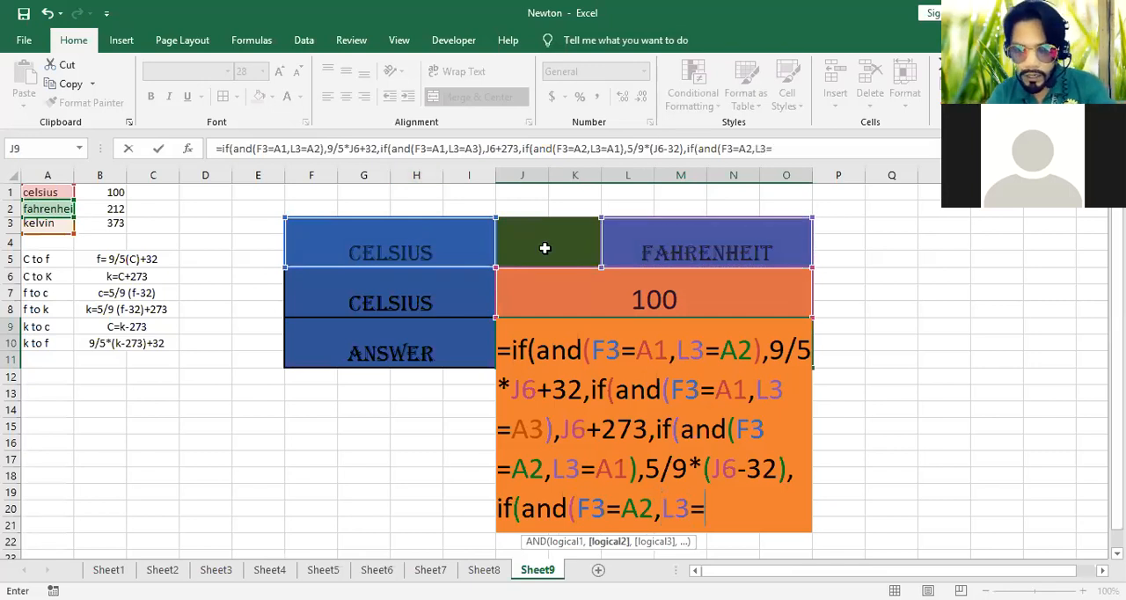
{"action": "left_click", "coordinate": [44, 224]}
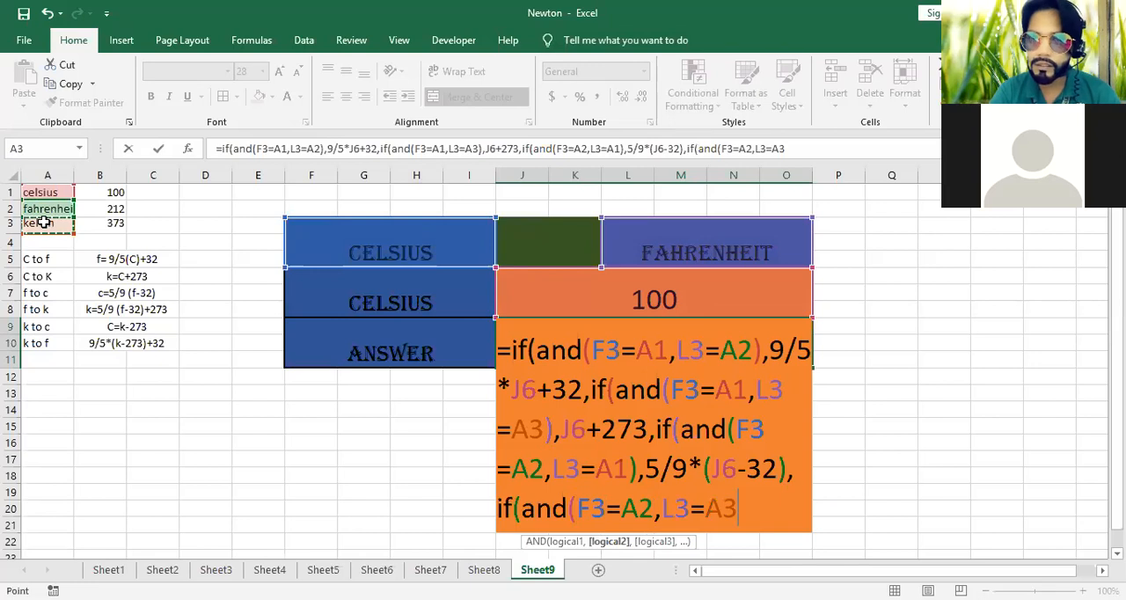
{"action": "type", "text": ")"}
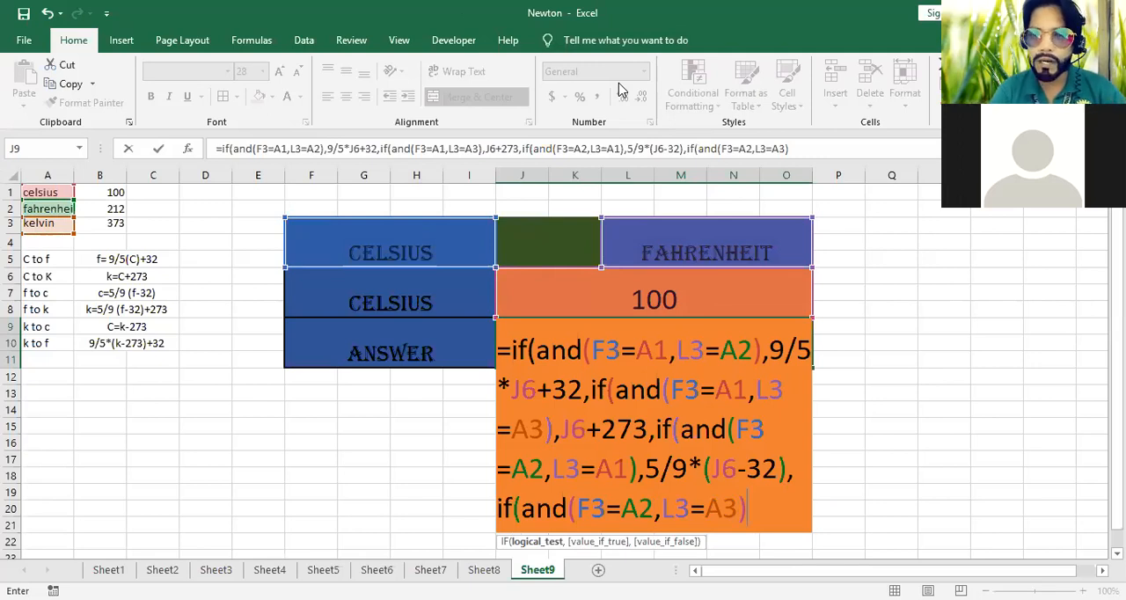
Add 5/9*(J6-32)+273 as the value-if-true result of the Fahrenheit to Kelvin condition
{"action": "left_click", "coordinate": [801, 148]}
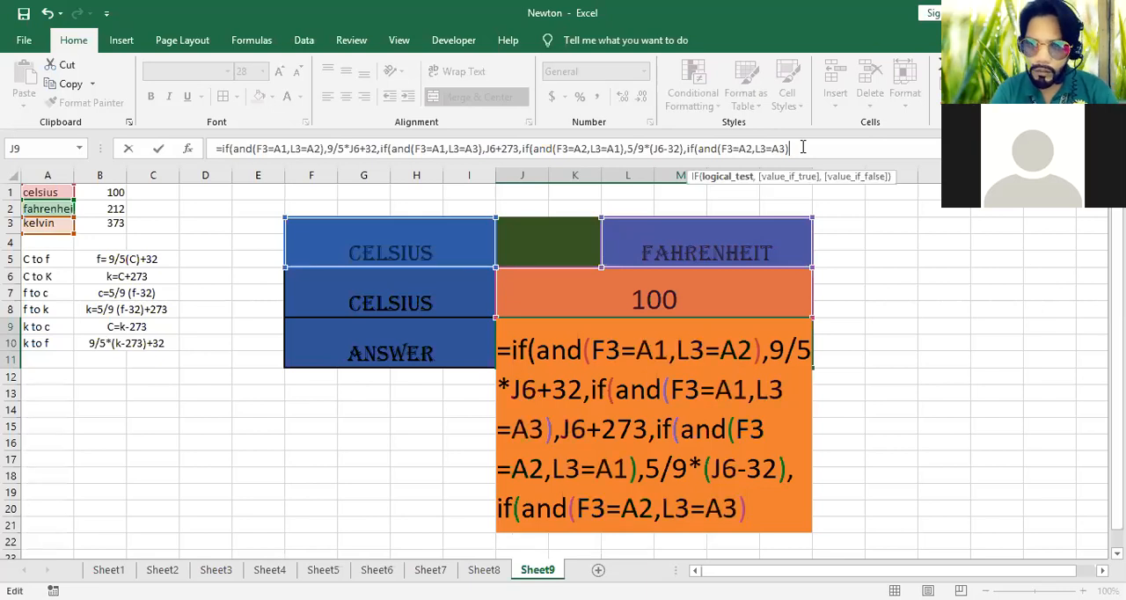
{"action": "type", "text": ","}
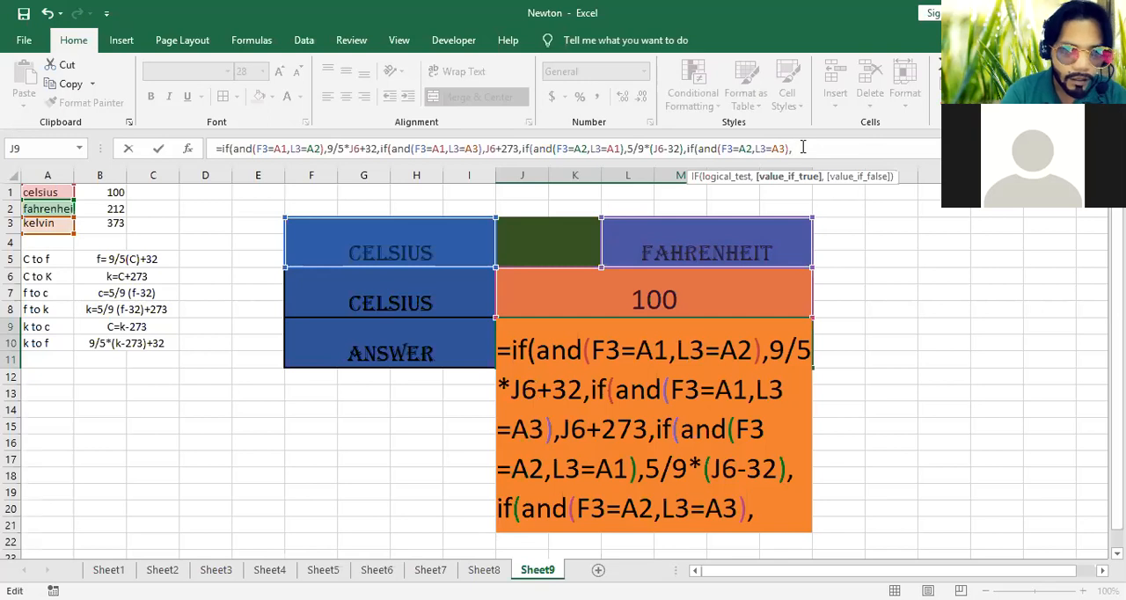
{"action": "type", "text": "5/9"}
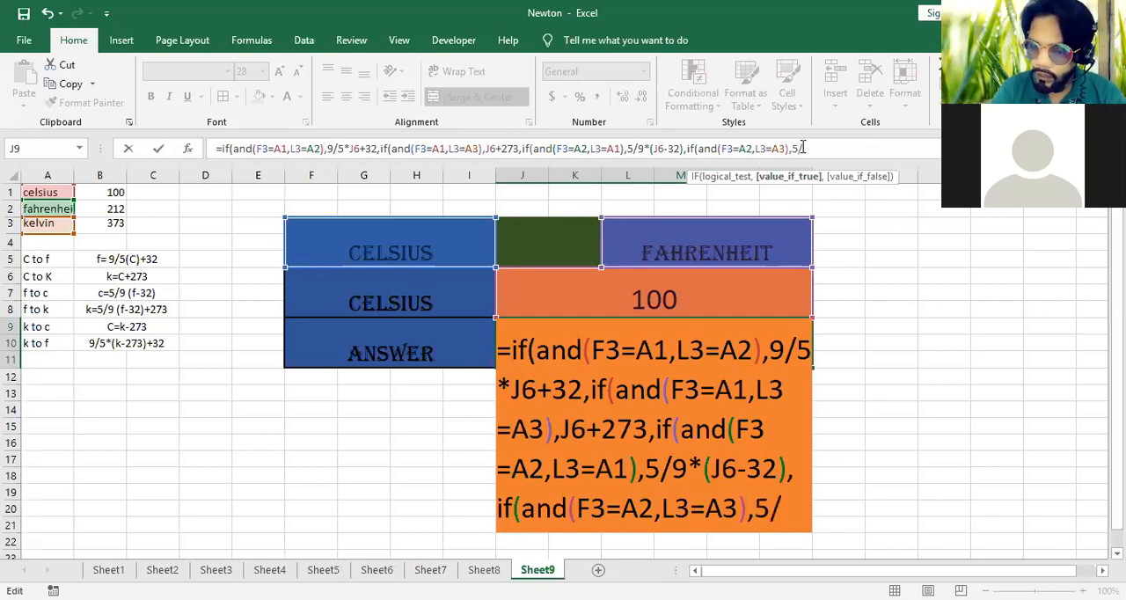
{"action": "type", "text": "*"}
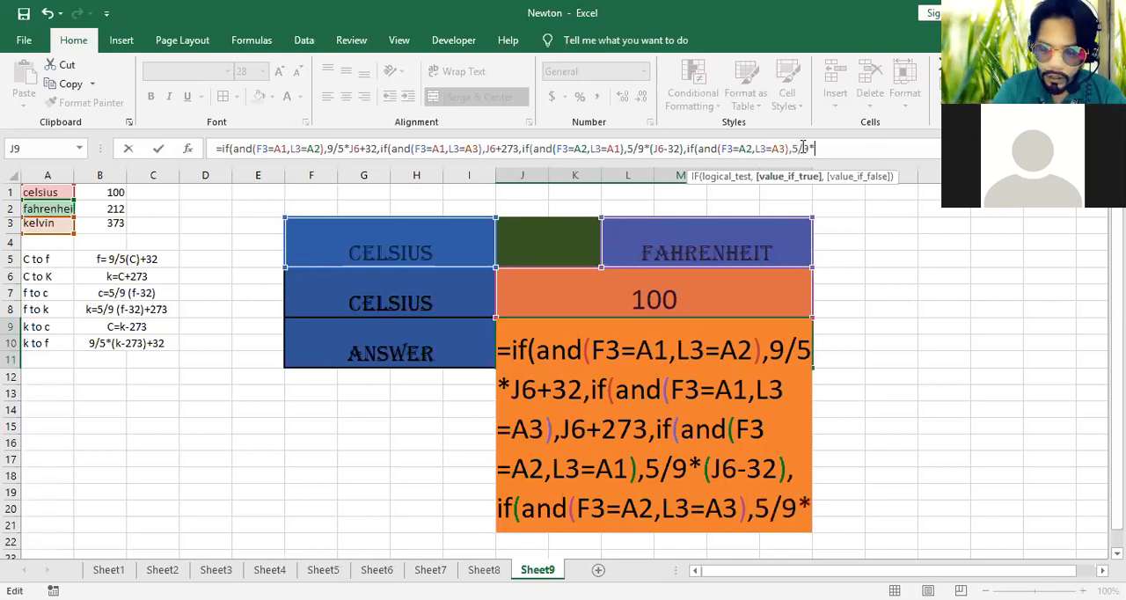
{"action": "type", "text": "("}
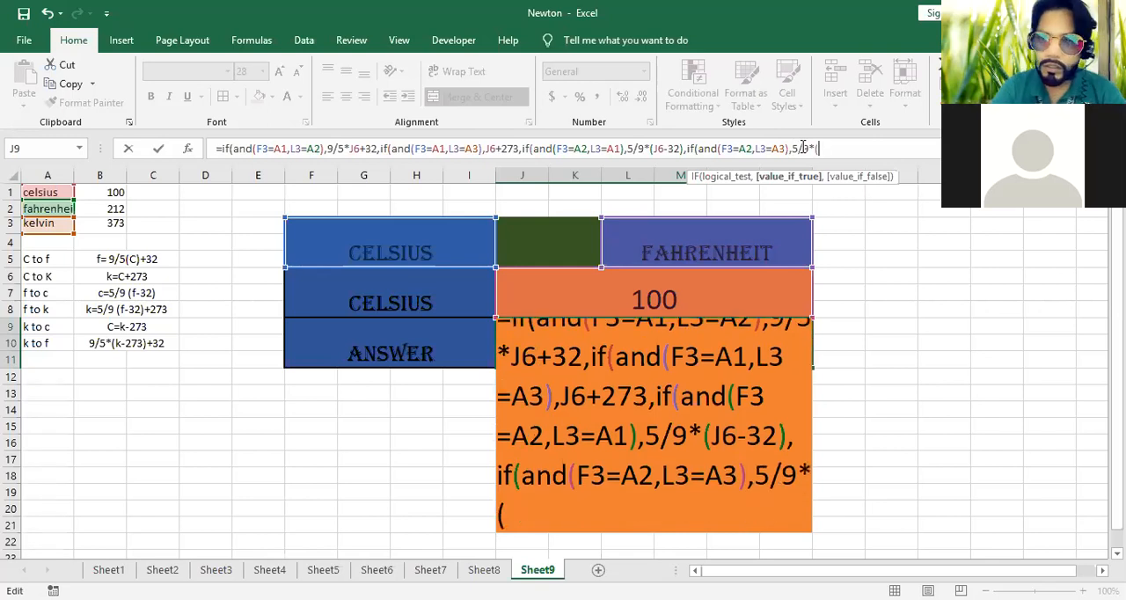
{"action": "left_click", "coordinate": [591, 284]}
{"action": "type", "text": "-32"}
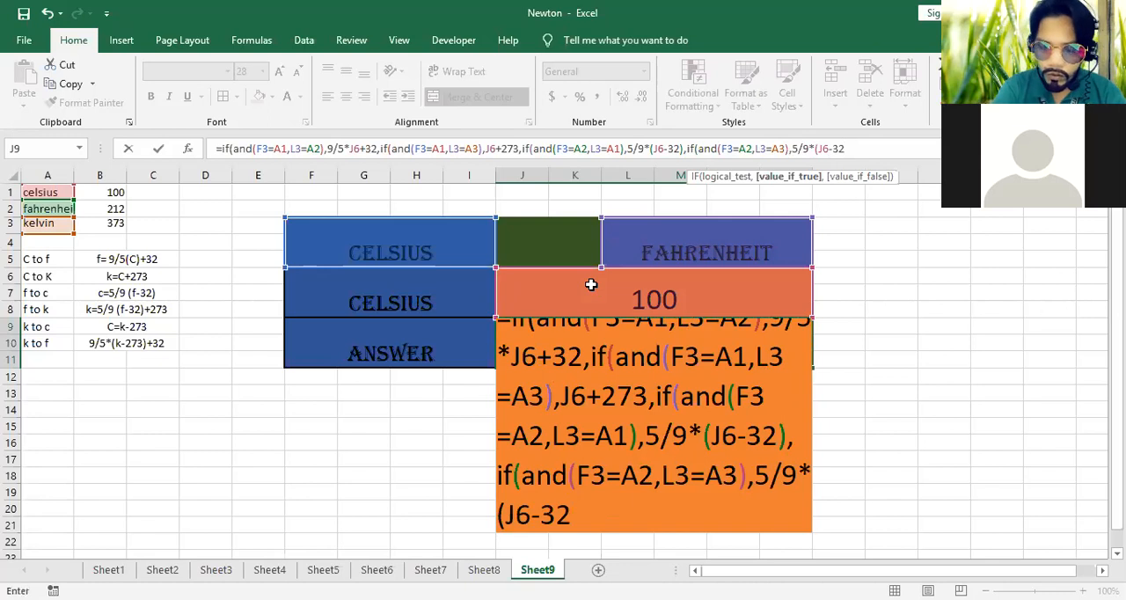
{"action": "type", "text": ")"}
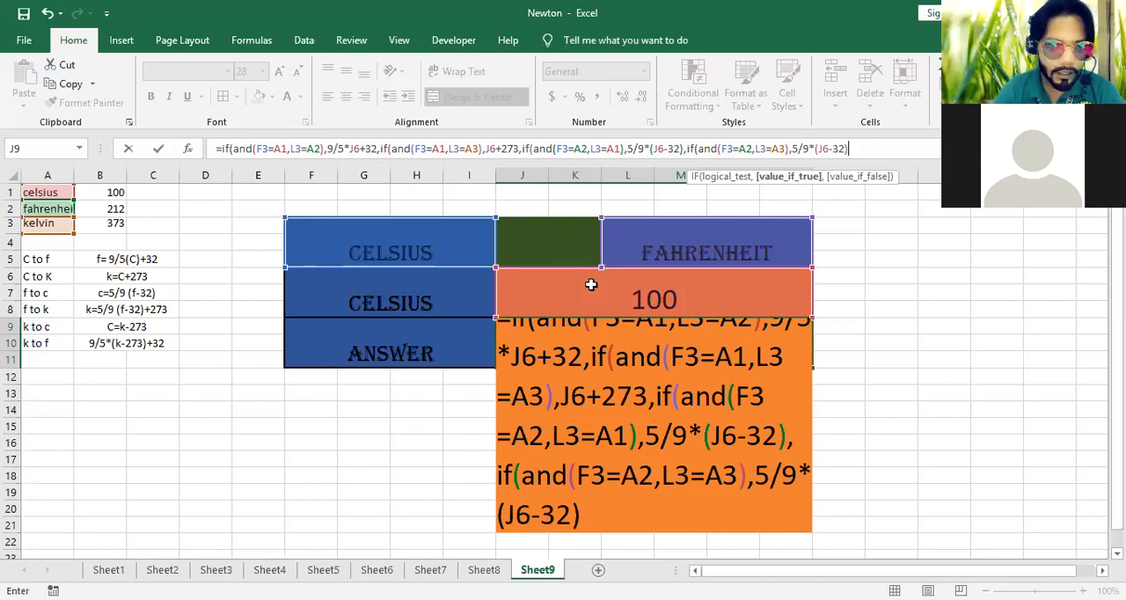
{"action": "type", "text": "+273"}
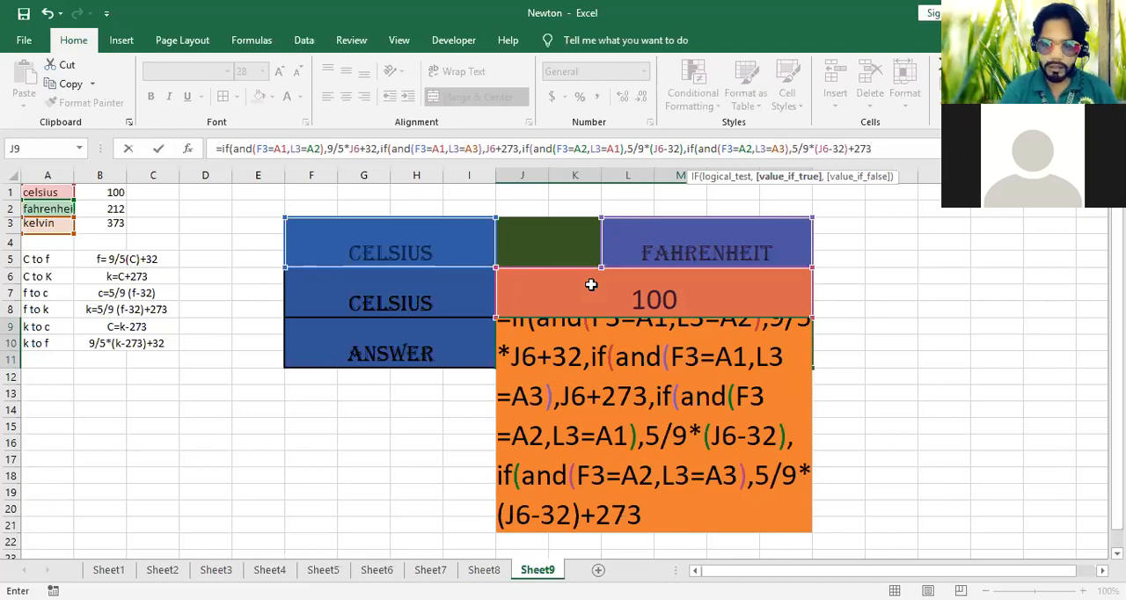
{"action": "type", "text": ","}
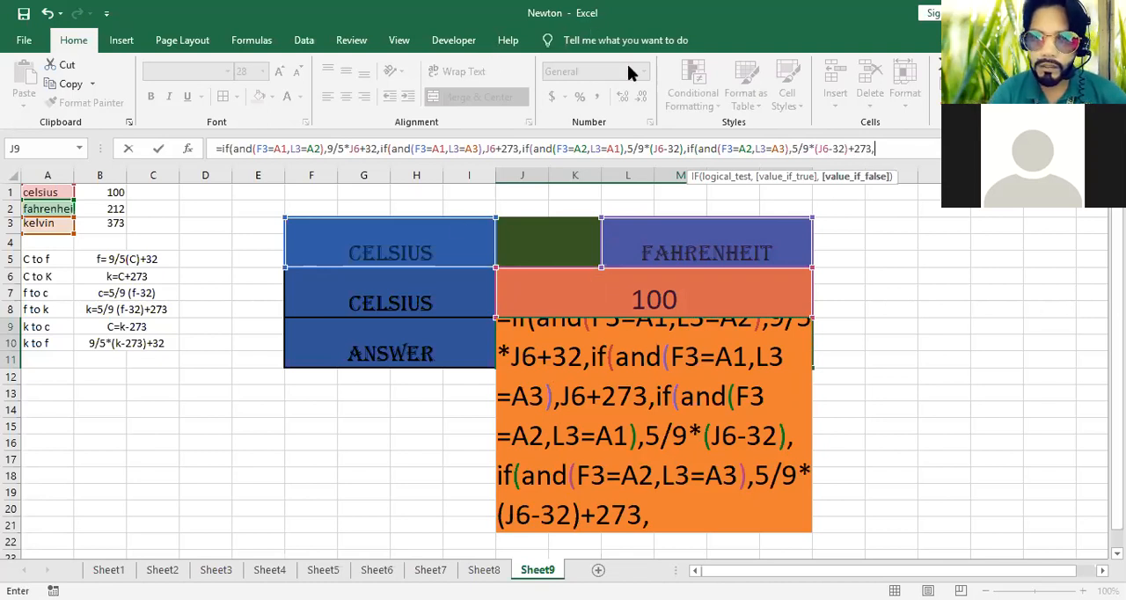
Nest a fifth IF in the J9 formula with the condition AND(F3=A3,L3=A1) for Kelvin to Celsius
{"action": "left_click", "coordinate": [880, 149]}
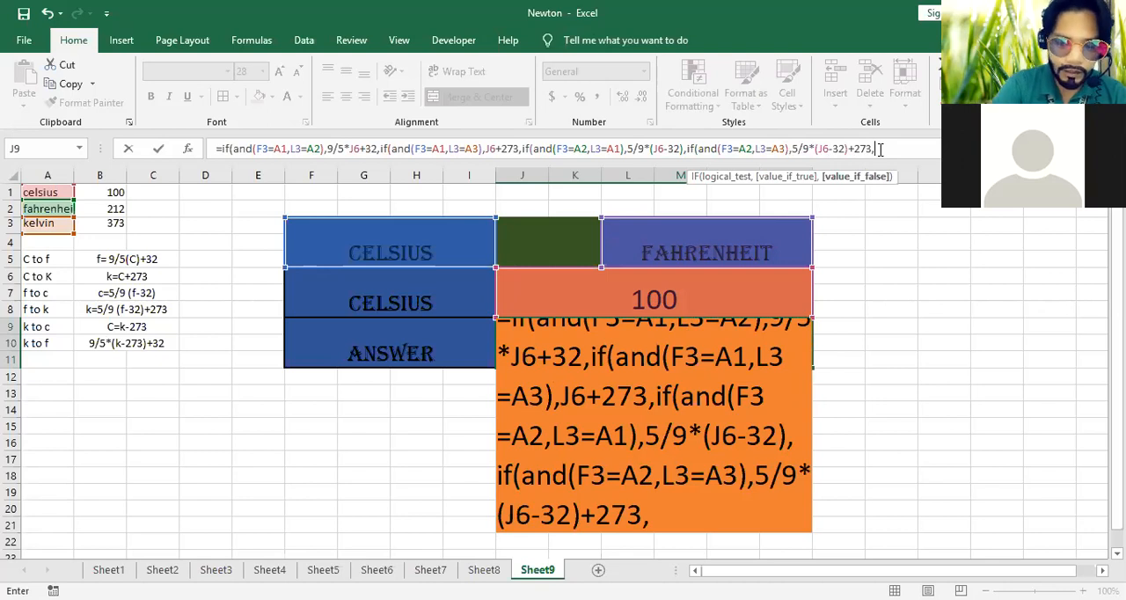
{"action": "type", "text": "if(and("}
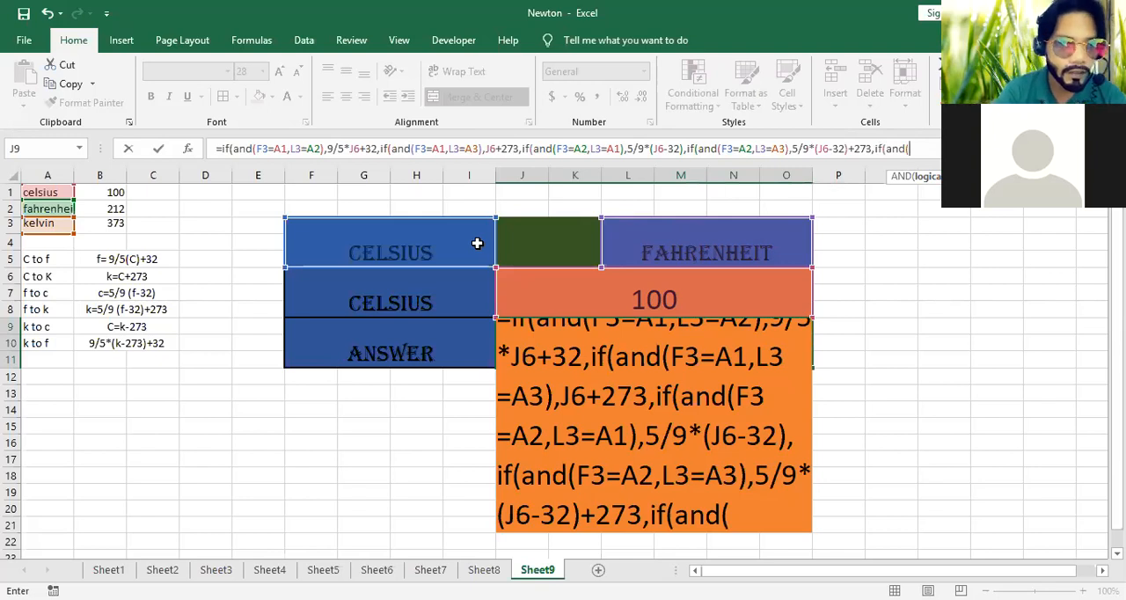
{"action": "left_click", "coordinate": [414, 247]}
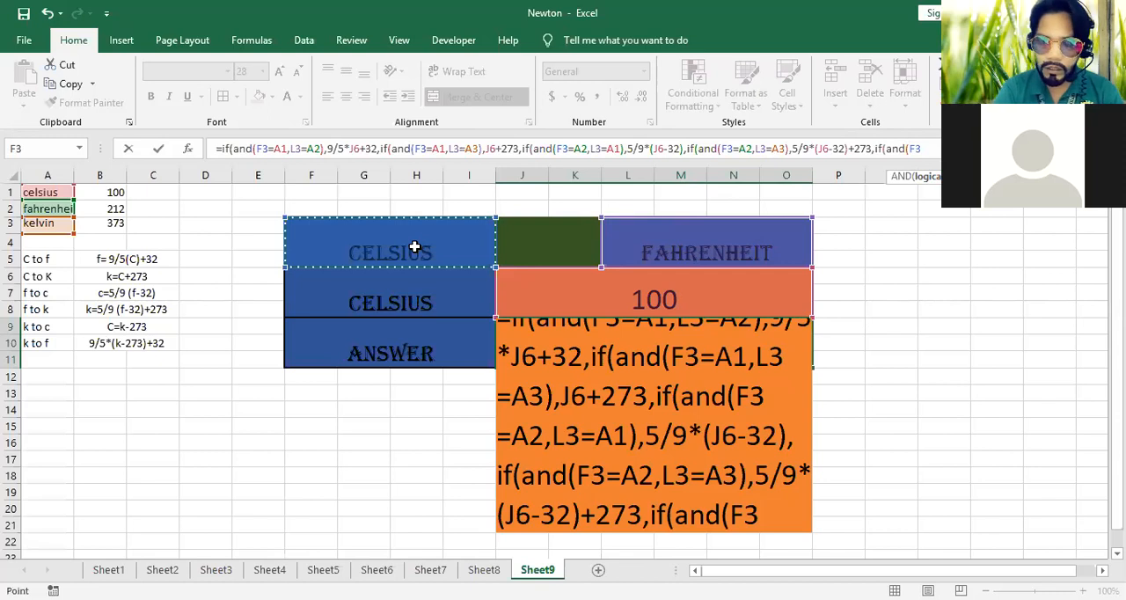
{"action": "type", "text": "="}
{"action": "left_click", "coordinate": [54, 224]}
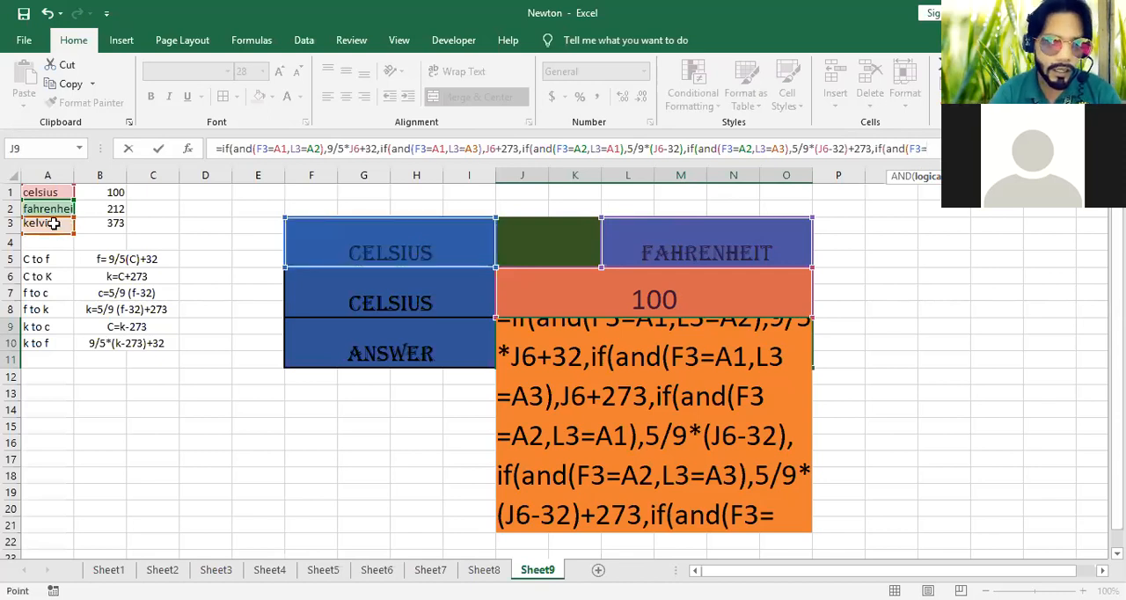
{"action": "type", "text": ","}
{"action": "left_click", "coordinate": [729, 237]}
{"action": "type", "text": "="}
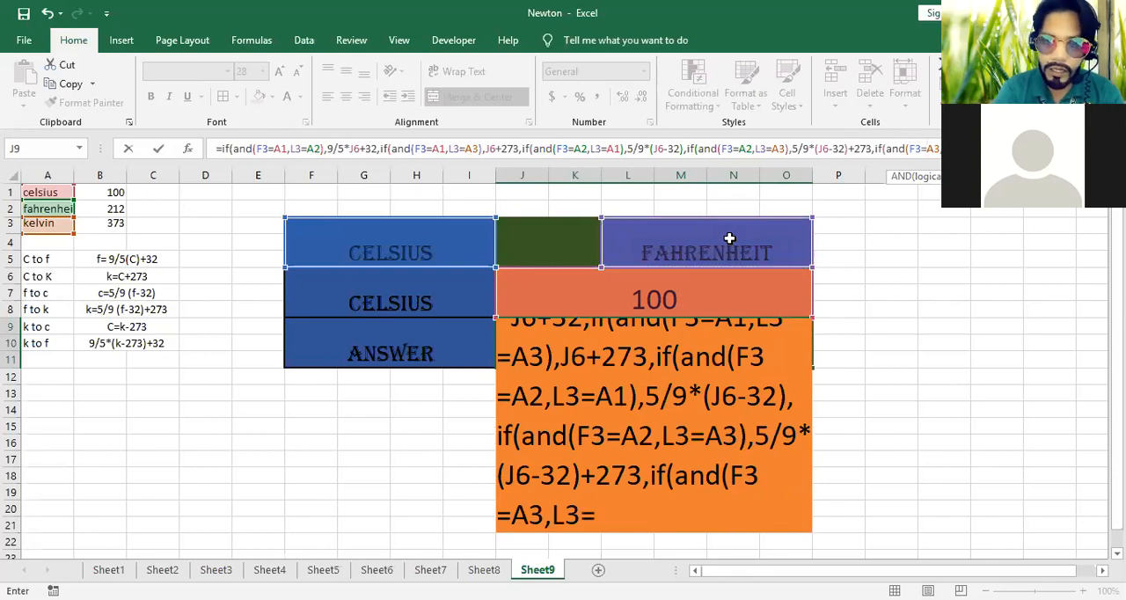
{"action": "left_click", "coordinate": [51, 194]}
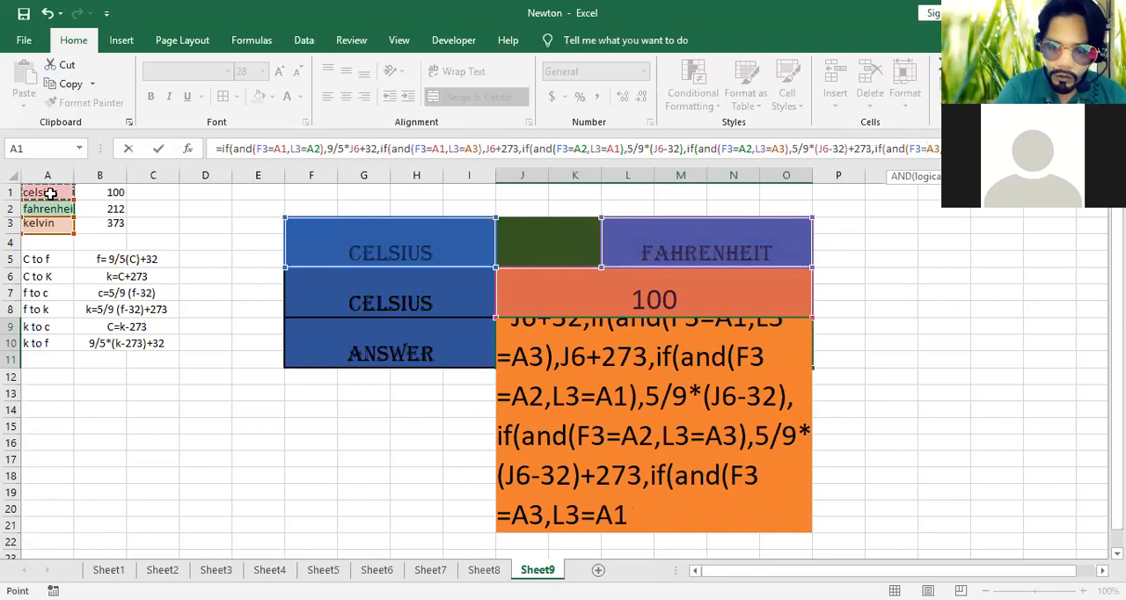
{"action": "type", "text": ")"}
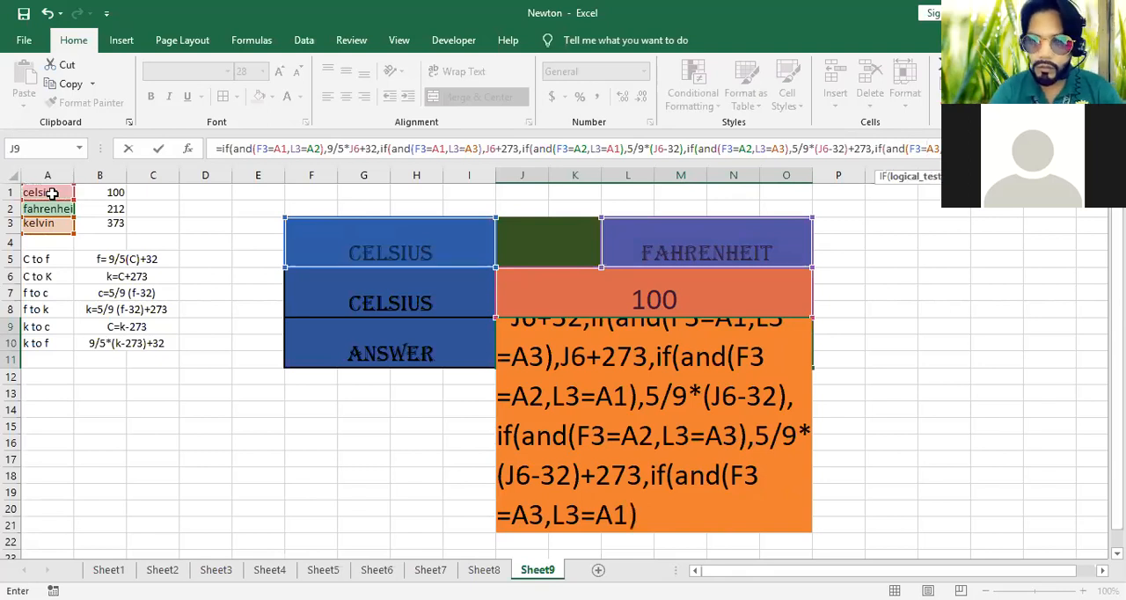
Add J6-273 as the value-if-true result of the Kelvin to Celsius condition
{"action": "left_click", "coordinate": [662, 525]}
{"action": "left_click", "coordinate": [661, 526]}
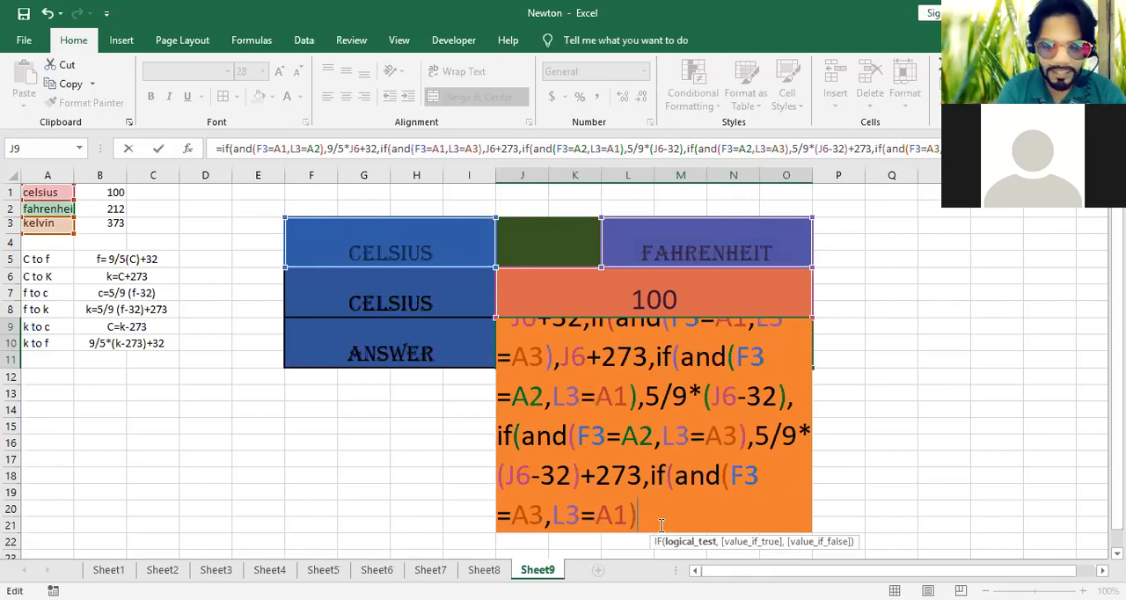
{"action": "type", "text": ","}
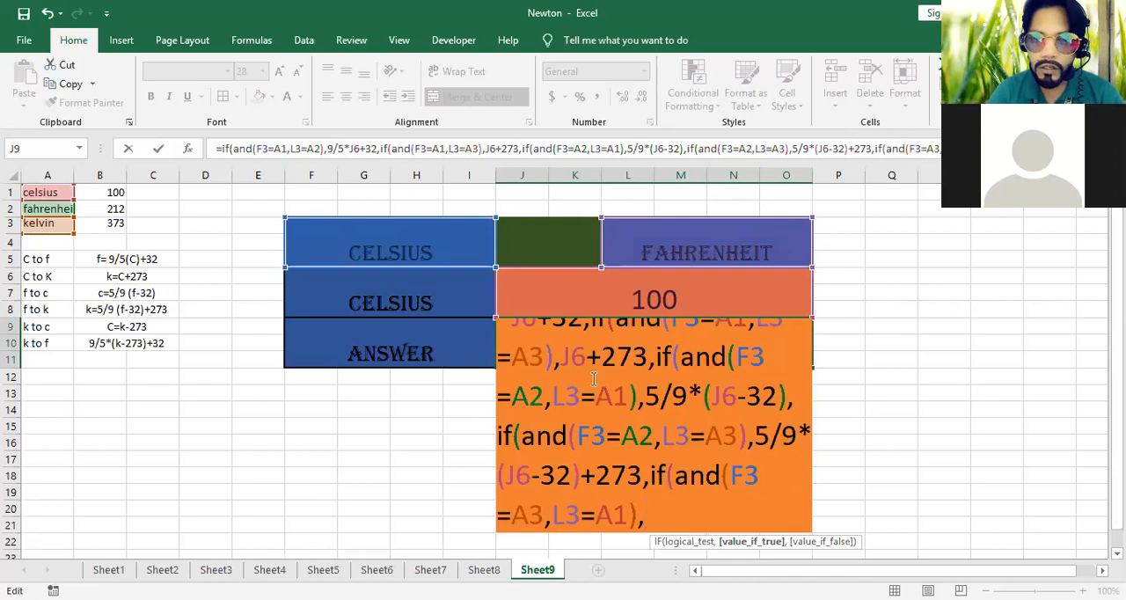
{"action": "left_click", "coordinate": [573, 295]}
{"action": "type", "text": "-"}
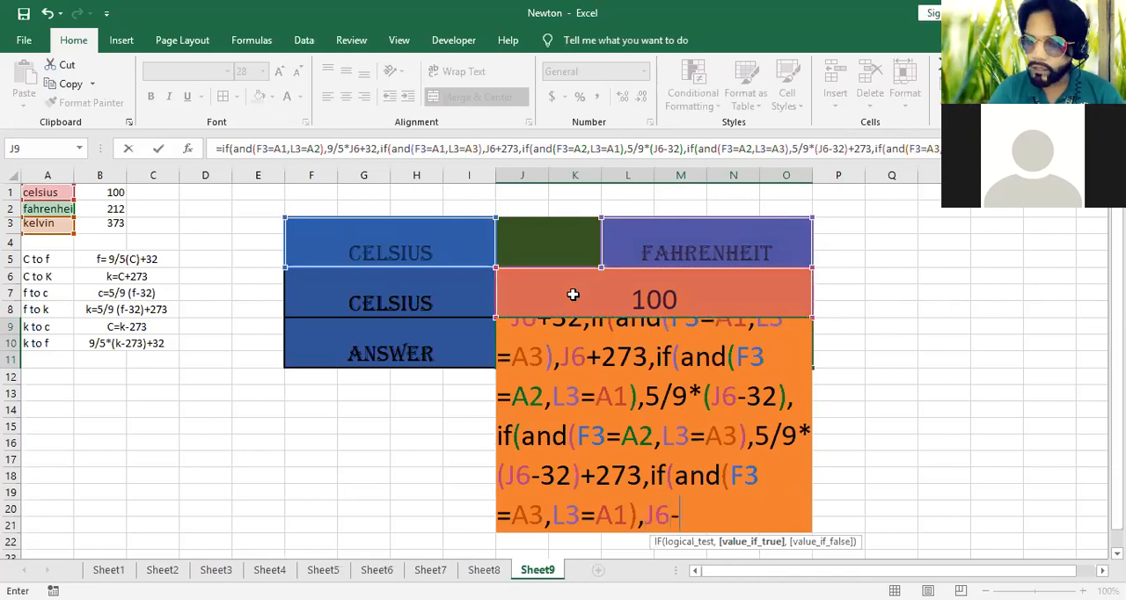
{"action": "type", "text": "273"}
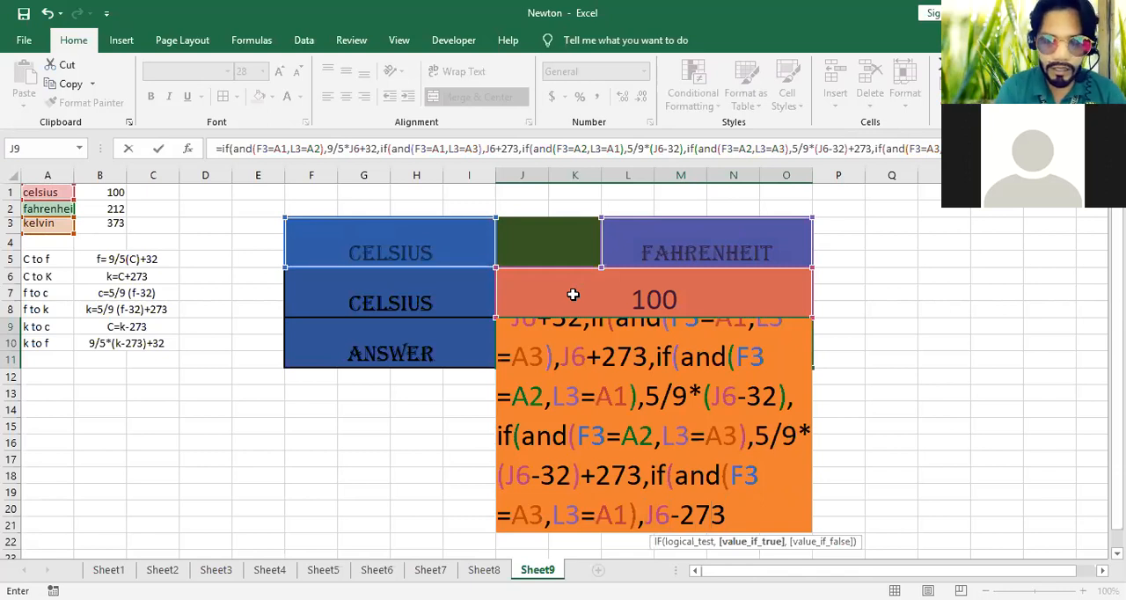
{"action": "type", "text": ","}
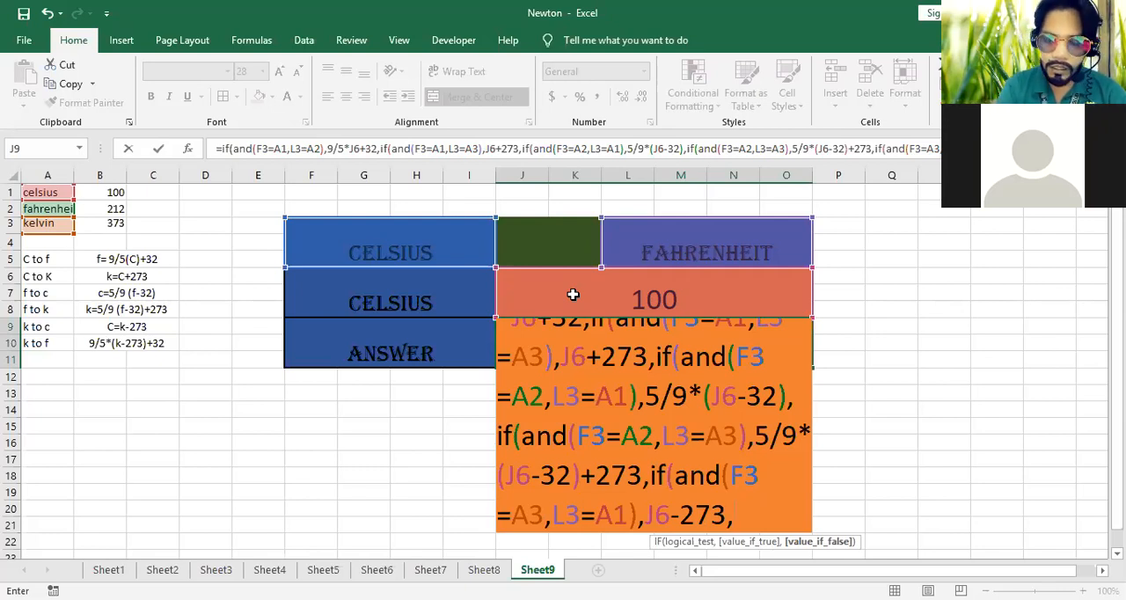
Nest a sixth IF in the J9 formula with the condition AND(F3=A3,L3=A2) for Kelvin to Fahrenheit
{"action": "type", "text": "if"}
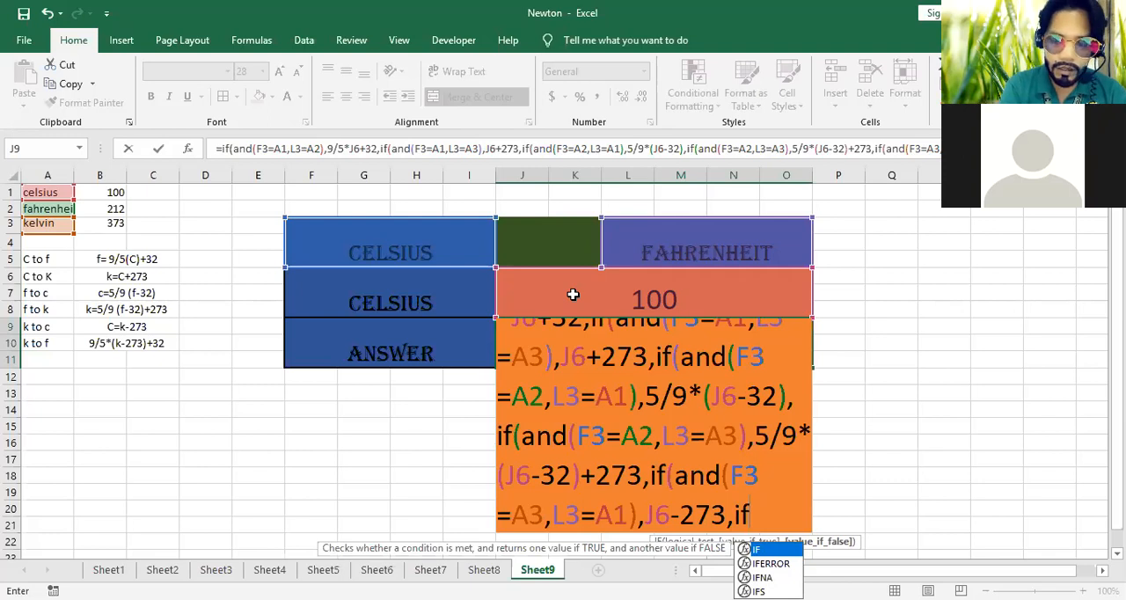
{"action": "type", "text": "(and("}
{"action": "left_click", "coordinate": [444, 227]}
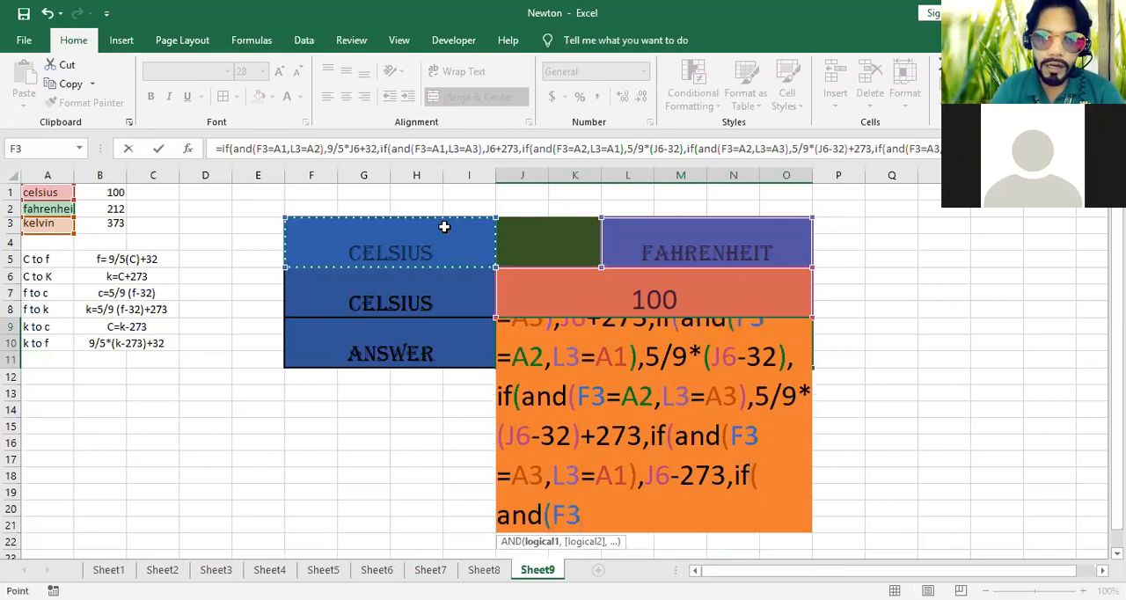
{"action": "type", "text": "="}
{"action": "left_click", "coordinate": [51, 227]}
{"action": "type", "text": ","}
{"action": "left_click", "coordinate": [770, 260]}
{"action": "type", "text": "="}
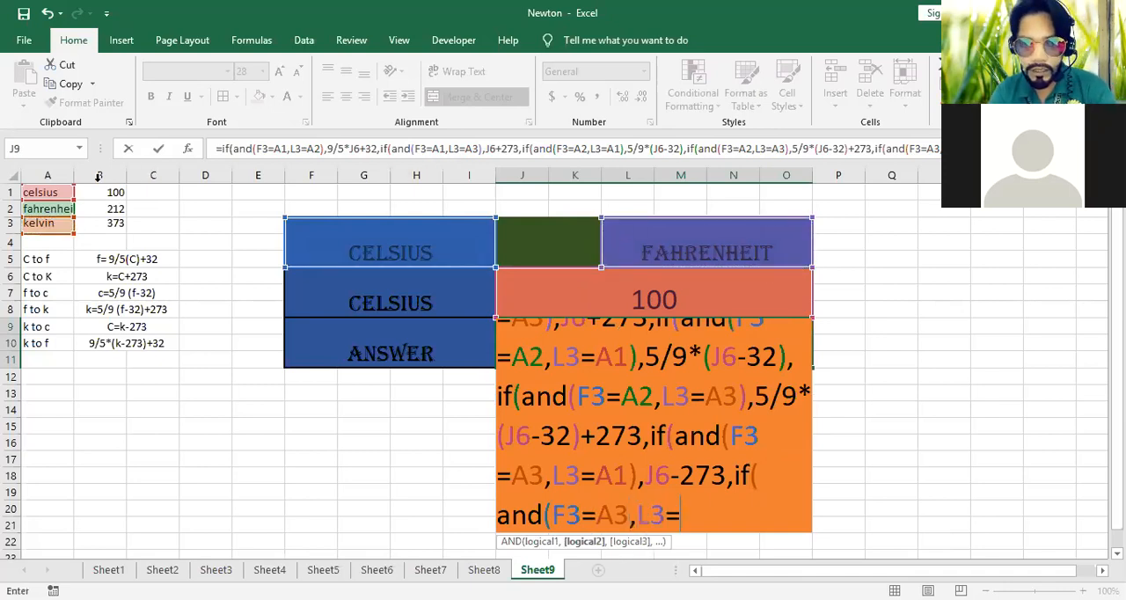
{"action": "left_click", "coordinate": [46, 204]}
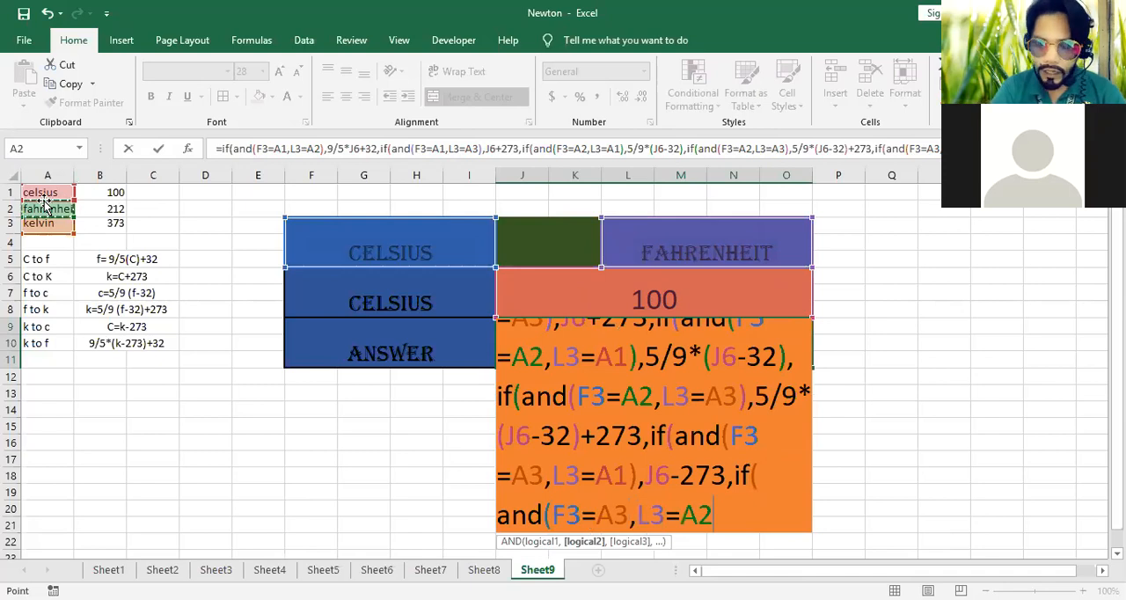
{"action": "type", "text": ")"}
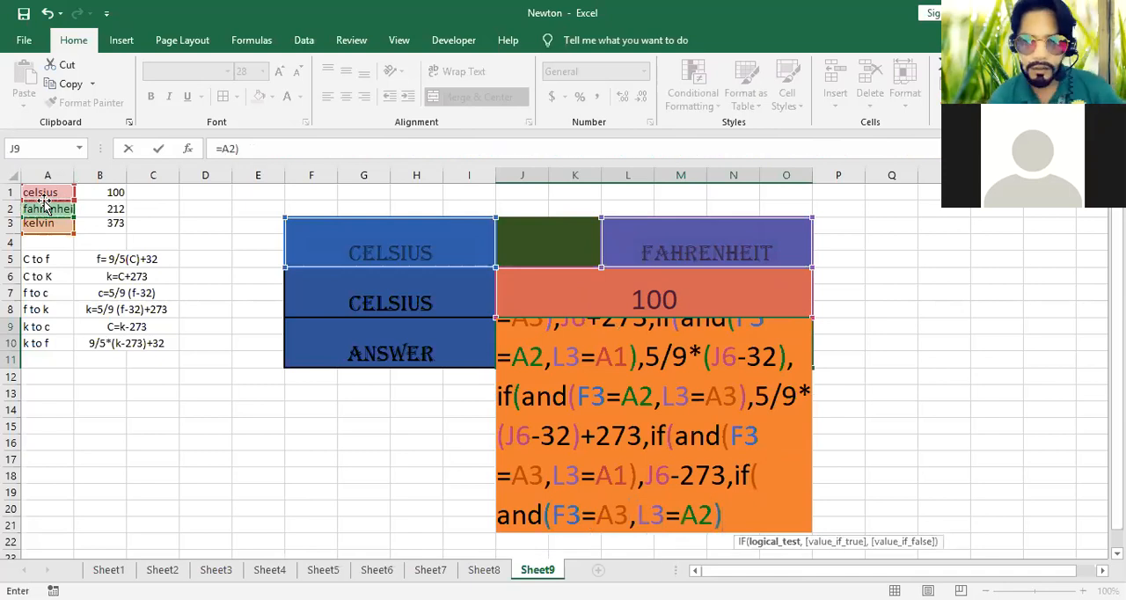
{"action": "type", "text": "9/"}
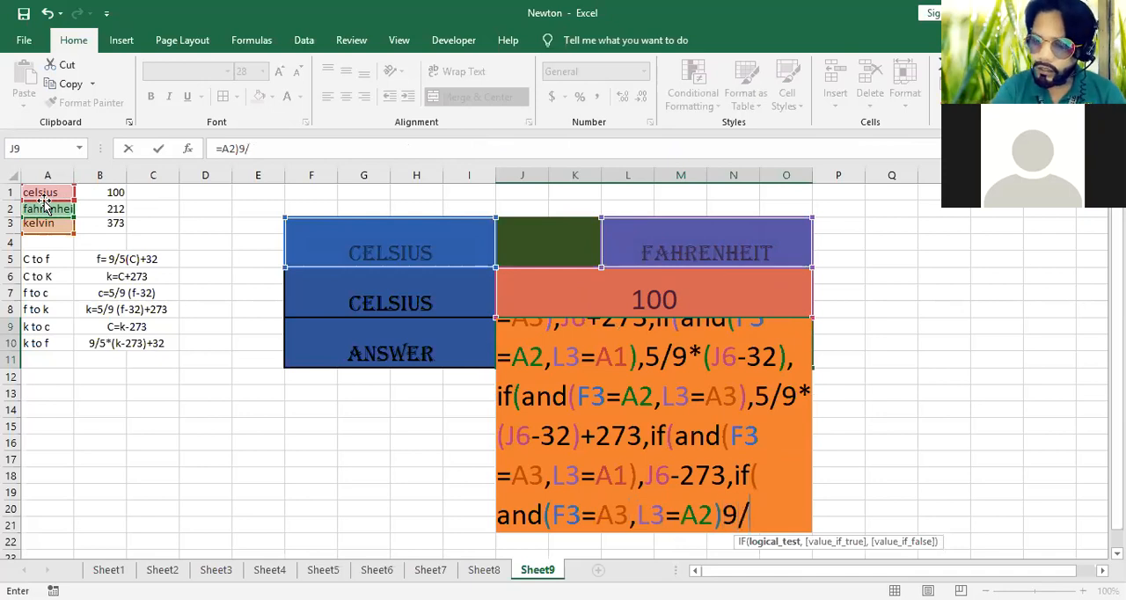
{"action": "type", "text": "5*("}
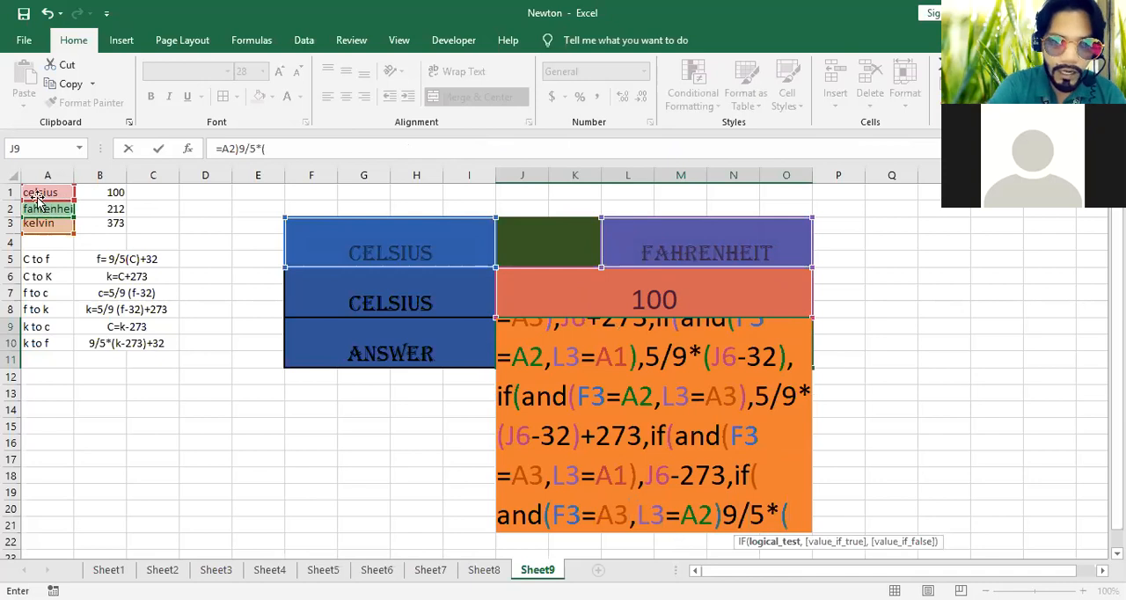
Add 9/5*(J6-273)+32 as the value-if-true expression of the Kelvin to Fahrenheit condition in the J9 formula
{"action": "left_click", "coordinate": [573, 299]}
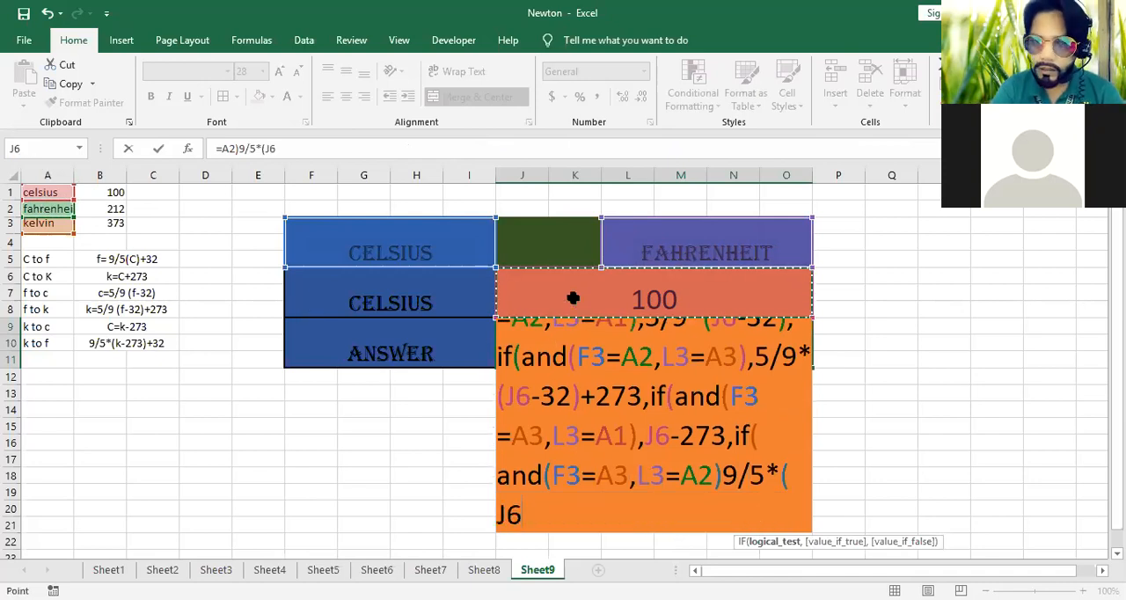
{"action": "type", "text": "-"}
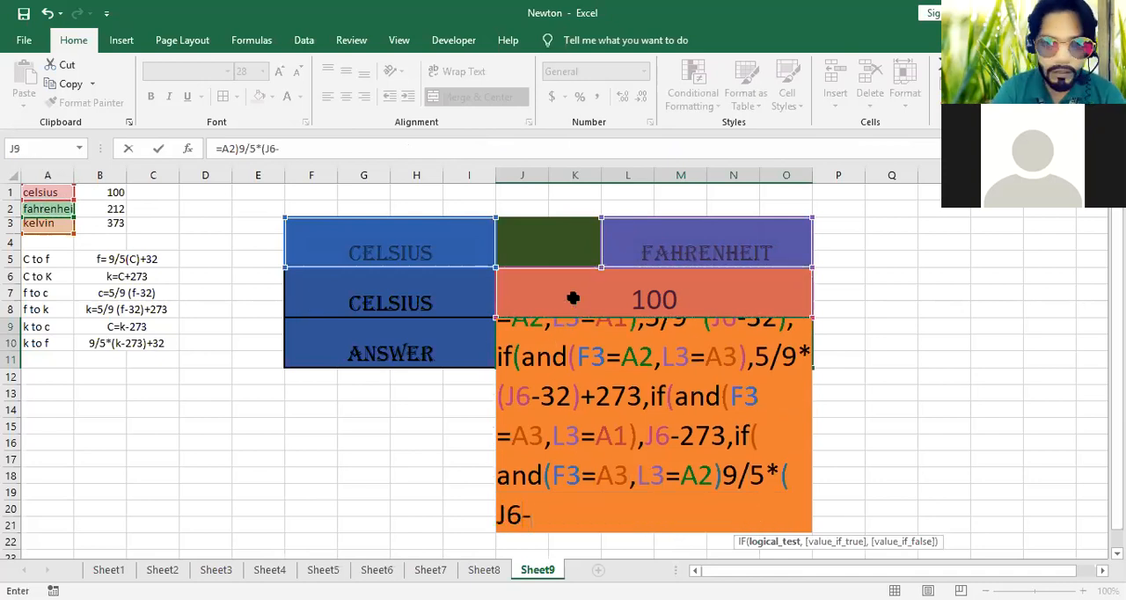
{"action": "type", "text": "2"}
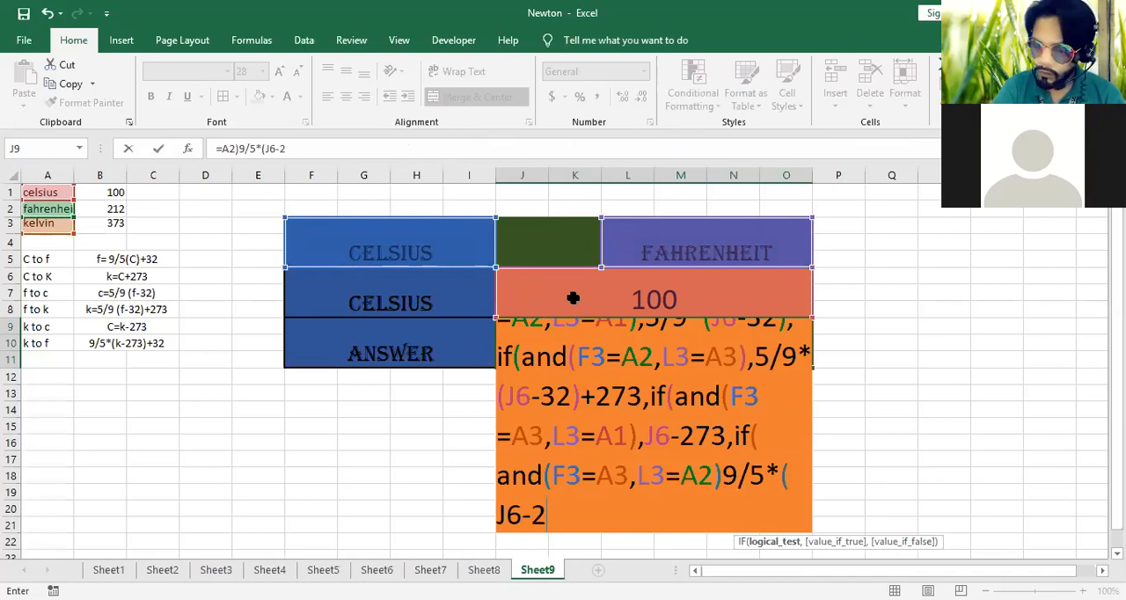
{"action": "type", "text": "73)+32"}
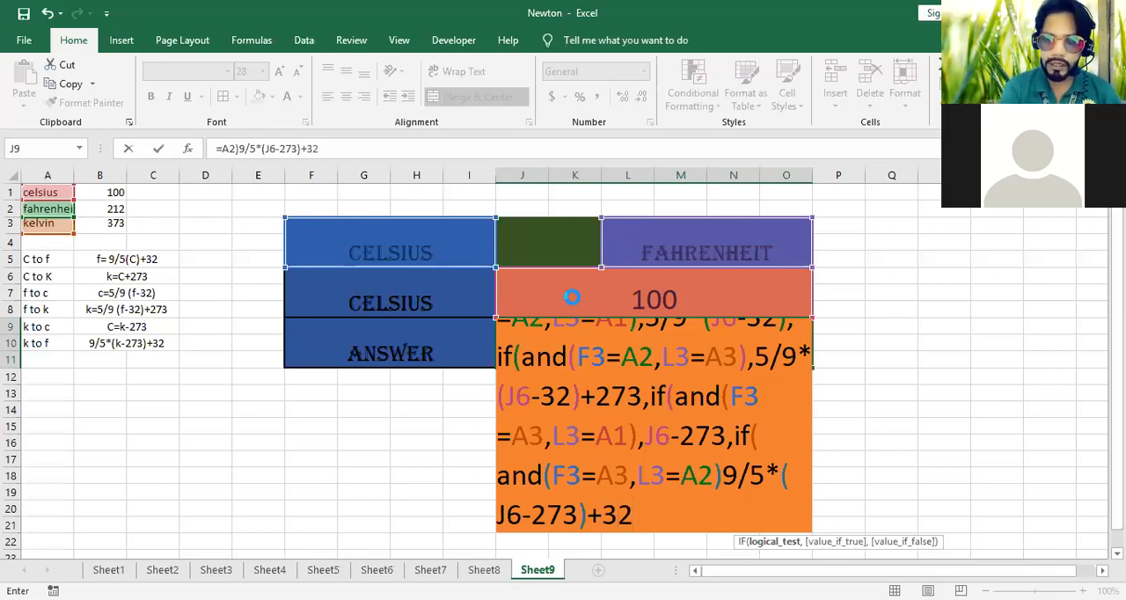
Insert the missing comma between the last AND condition and 9/5 in the J9 formula, and commit the formula
{"action": "double_click", "coordinate": [729, 476]}
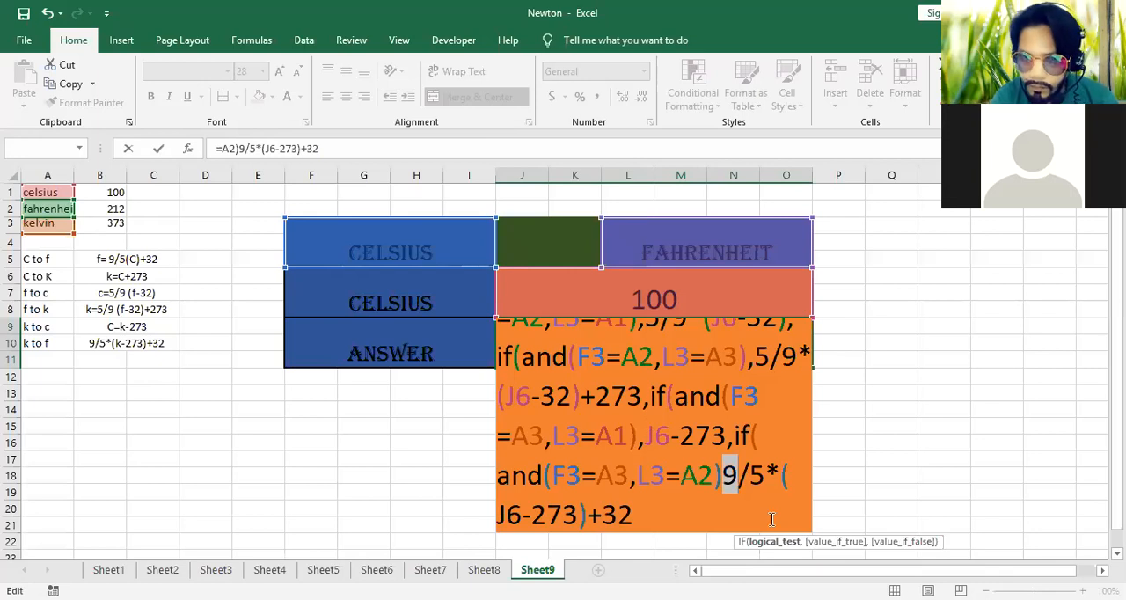
{"action": "left_click", "coordinate": [640, 546]}
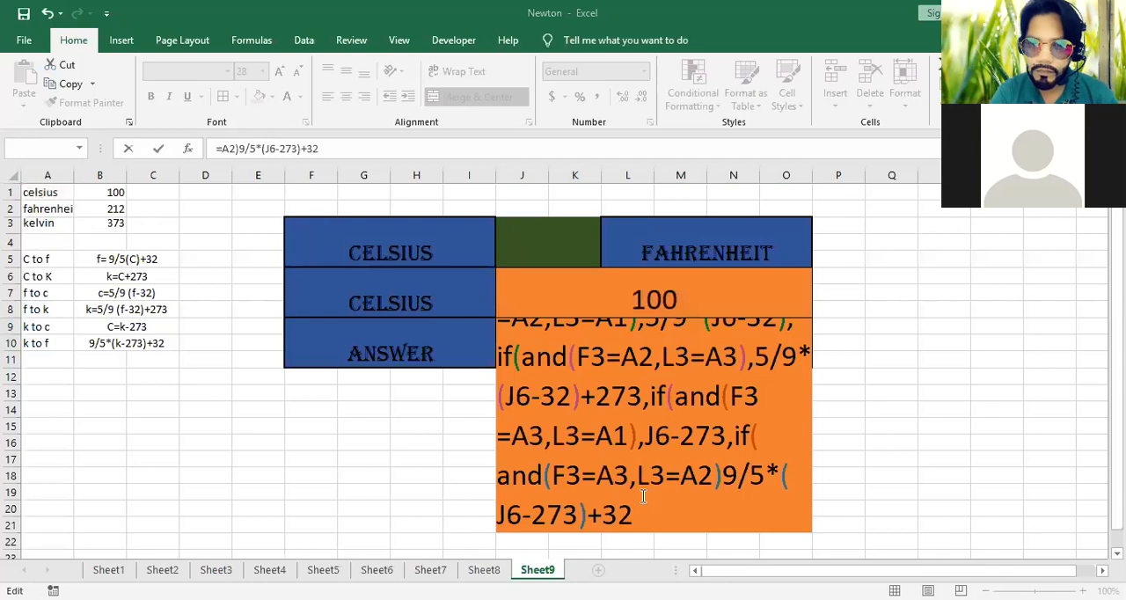
{"action": "left_click", "coordinate": [722, 476]}
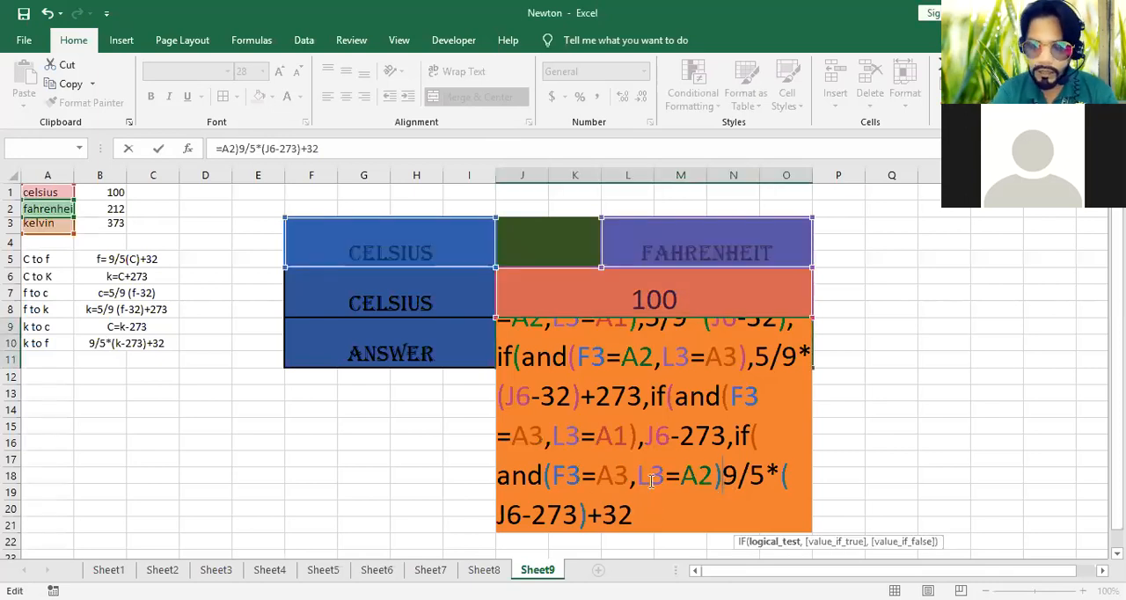
{"action": "type", "text": ","}
{"action": "key", "text": "Return"}
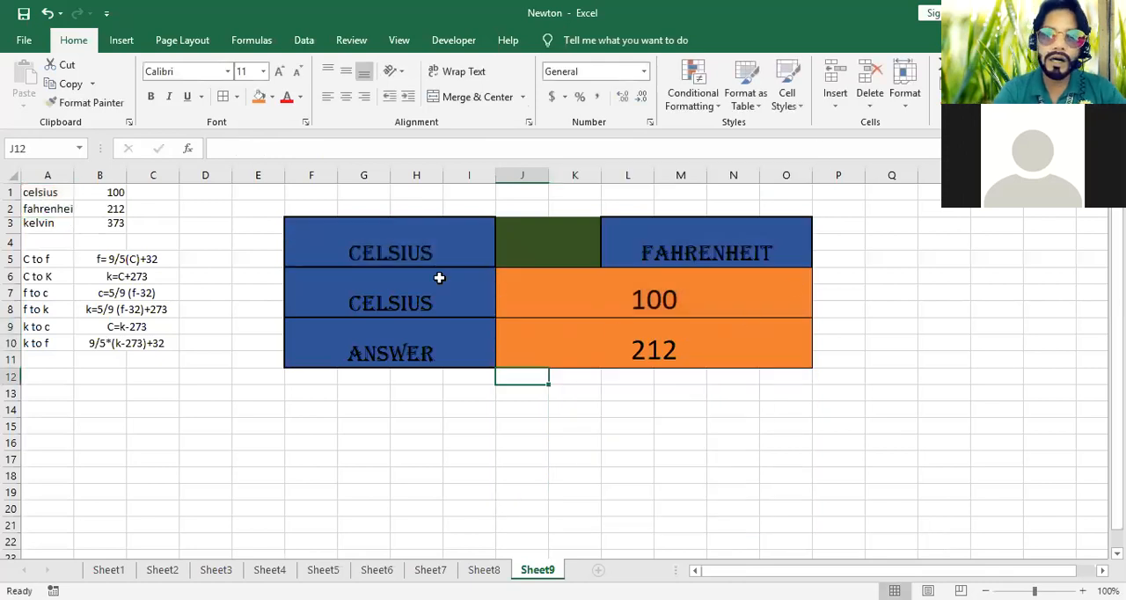
Test the Celsius to Kelvin conversion by setting the target unit in L3 to kelvin
{"action": "left_click", "coordinate": [742, 291]}
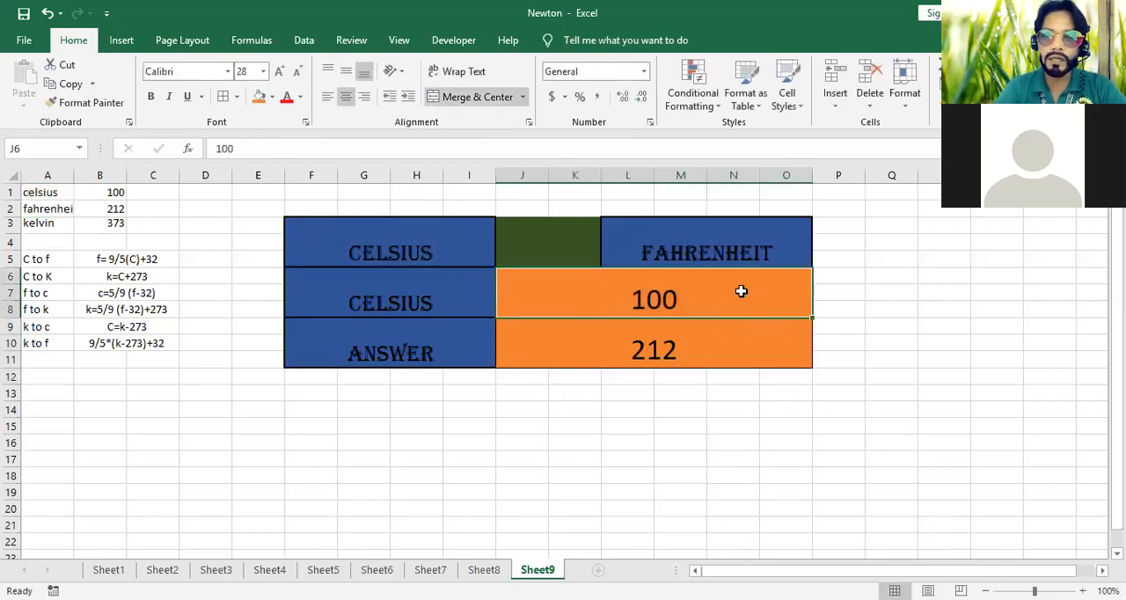
{"action": "left_click", "coordinate": [706, 355]}
{"action": "left_click", "coordinate": [767, 251]}
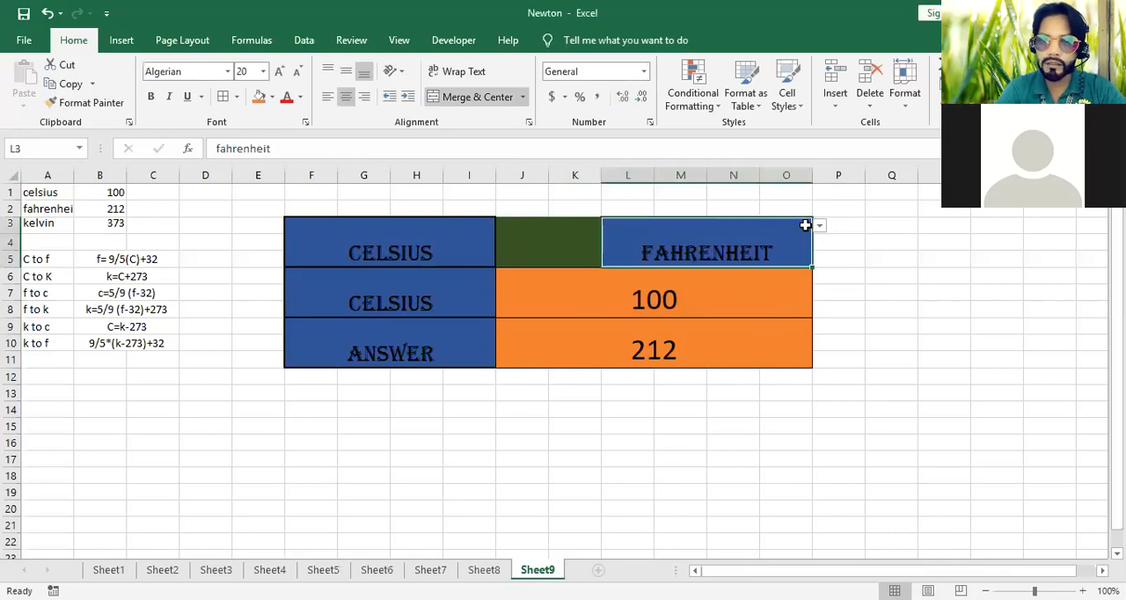
{"action": "left_click", "coordinate": [819, 229]}
{"action": "left_click", "coordinate": [784, 260]}
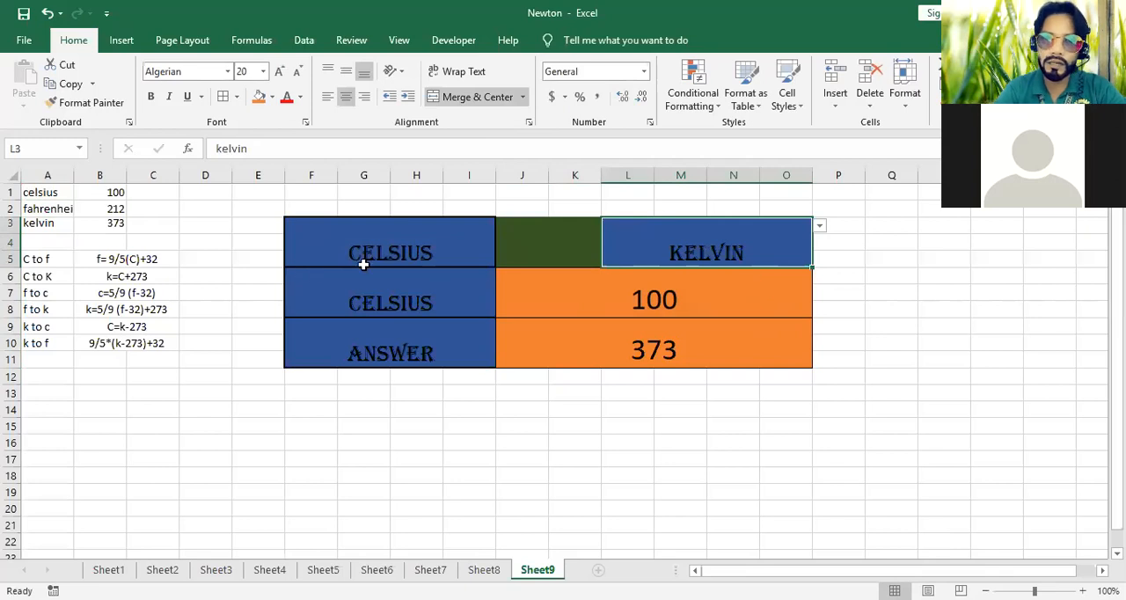
Test the Fahrenheit to Kelvin conversion with source unit fahrenheit in F3 and 212 in J6
{"action": "left_click", "coordinate": [457, 235]}
{"action": "left_click", "coordinate": [503, 226]}
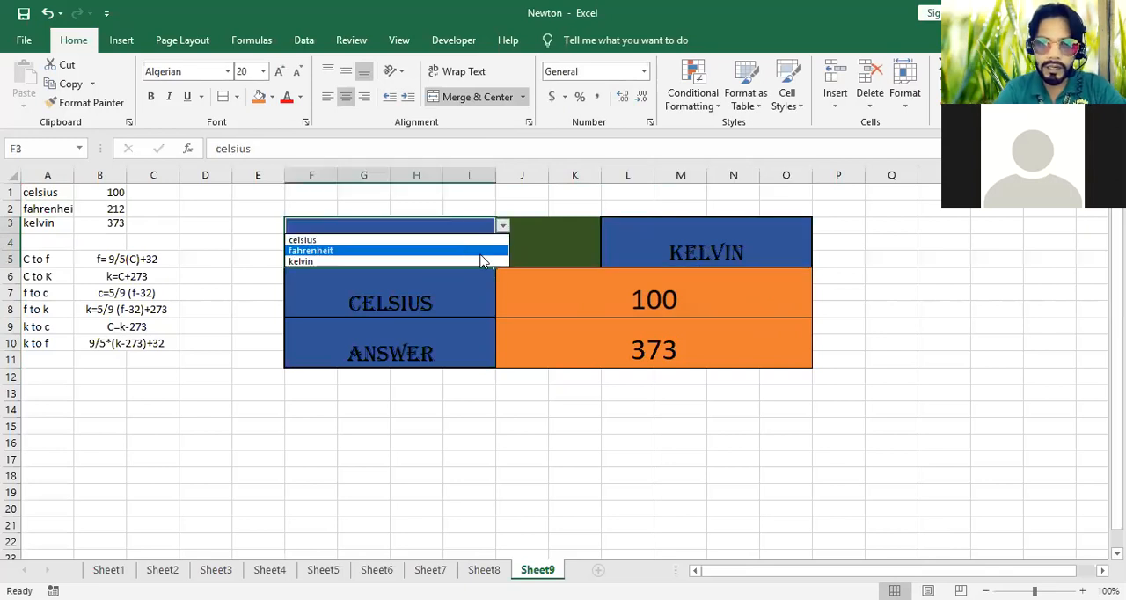
{"action": "left_click", "coordinate": [469, 252]}
{"action": "left_click", "coordinate": [695, 295]}
{"action": "type", "text": "212"}
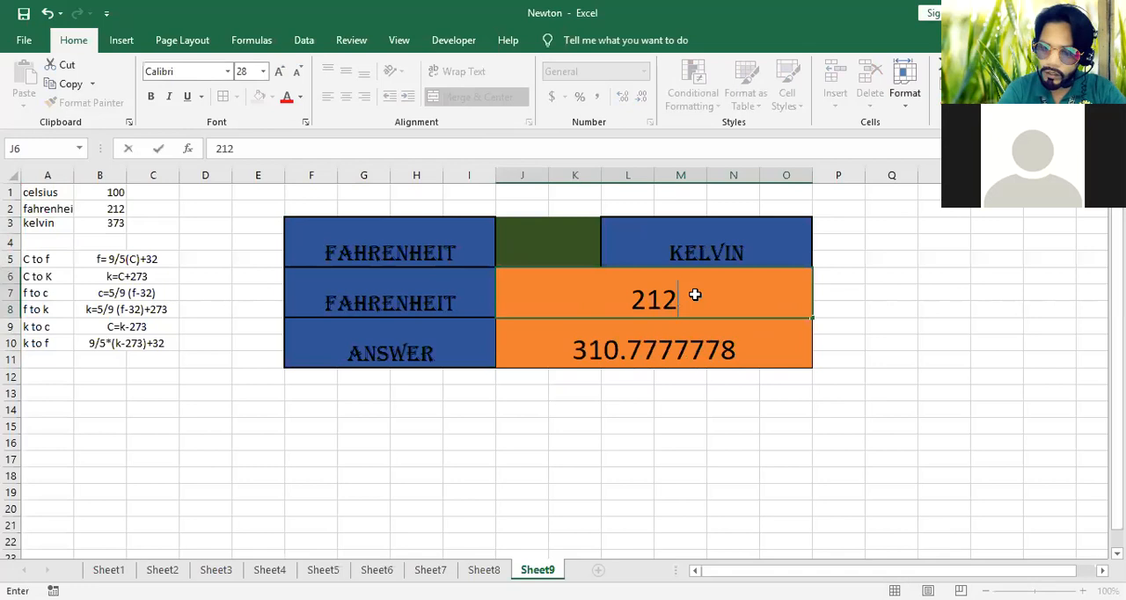
{"action": "key", "text": "Return"}
Test the Fahrenheit to Celsius conversion by setting the target unit in L3 to celsius
{"action": "left_click", "coordinate": [708, 264]}
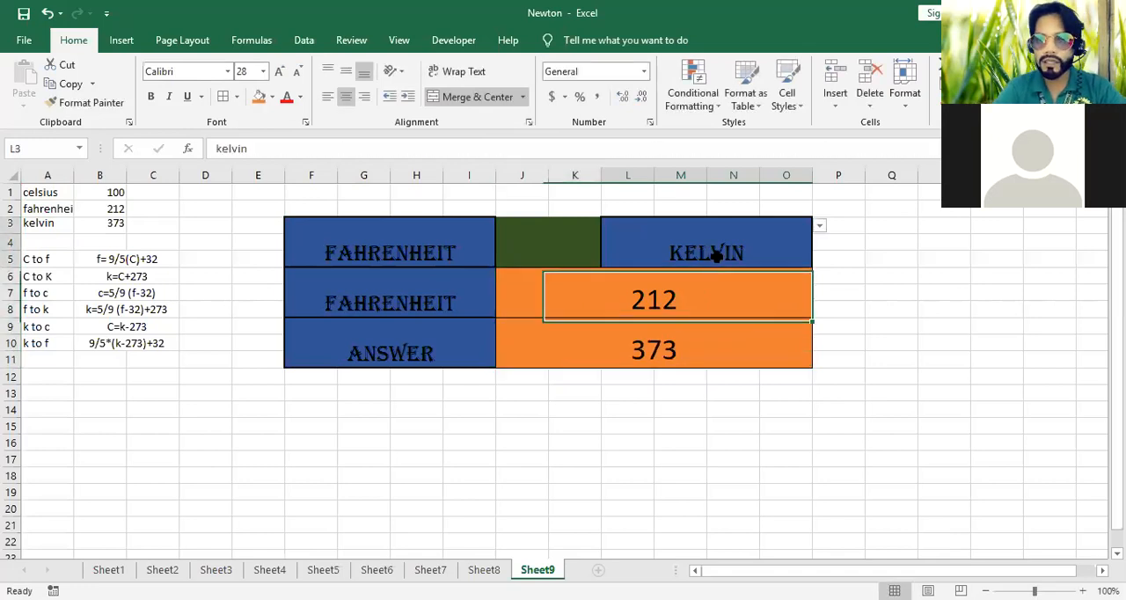
{"action": "left_click", "coordinate": [818, 227]}
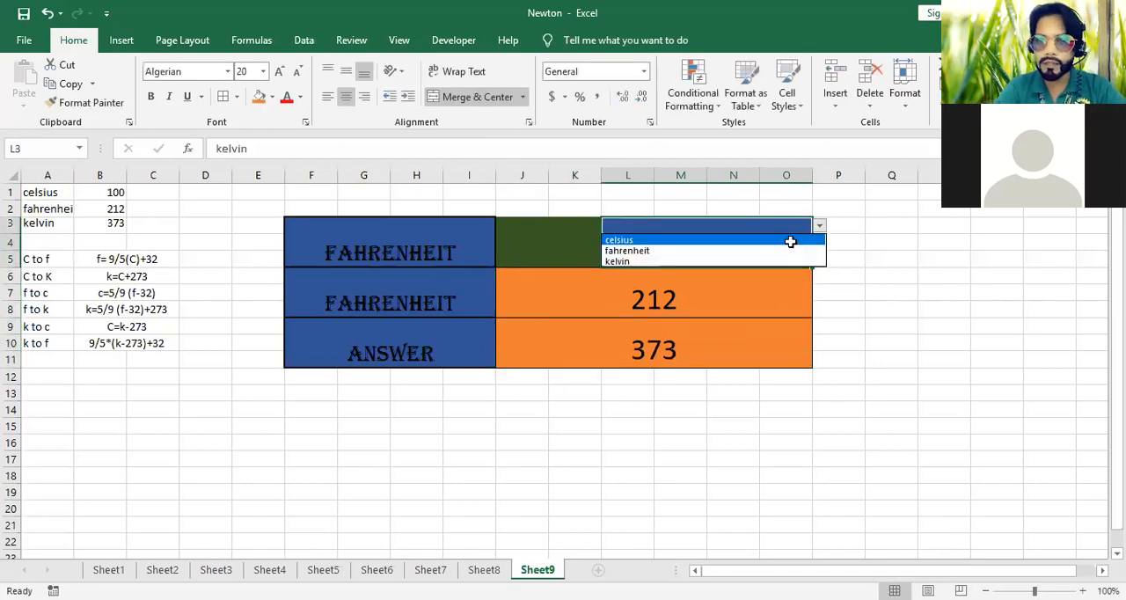
{"action": "left_click", "coordinate": [789, 241]}
Test the Kelvin to Celsius conversion with source unit kelvin in F3 and 373 in J6
{"action": "left_click", "coordinate": [440, 239]}
{"action": "left_click", "coordinate": [502, 227]}
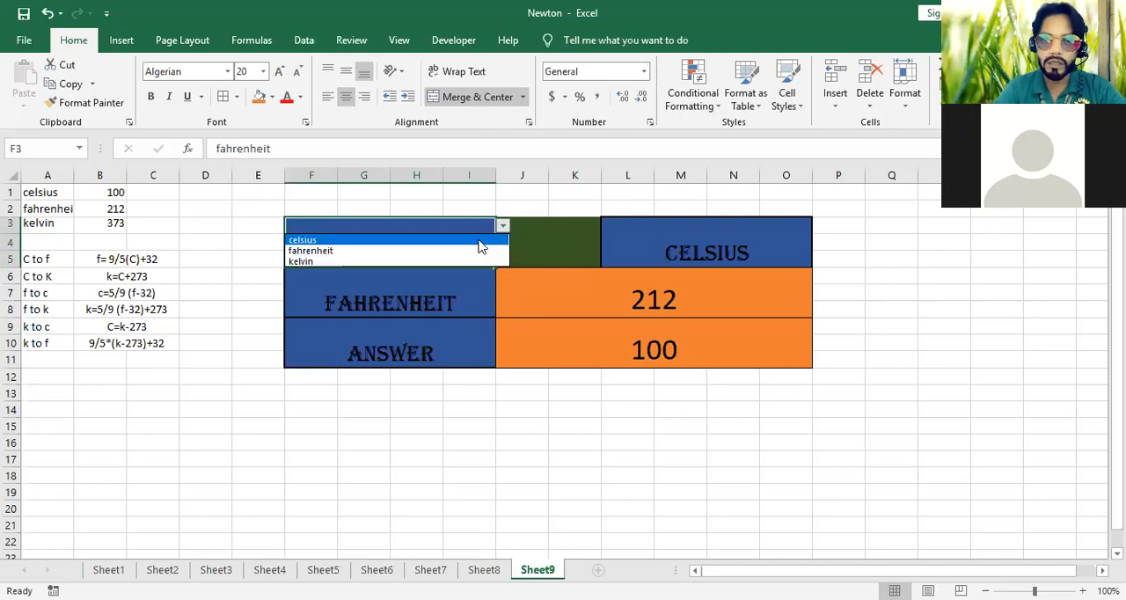
{"action": "left_click", "coordinate": [489, 260]}
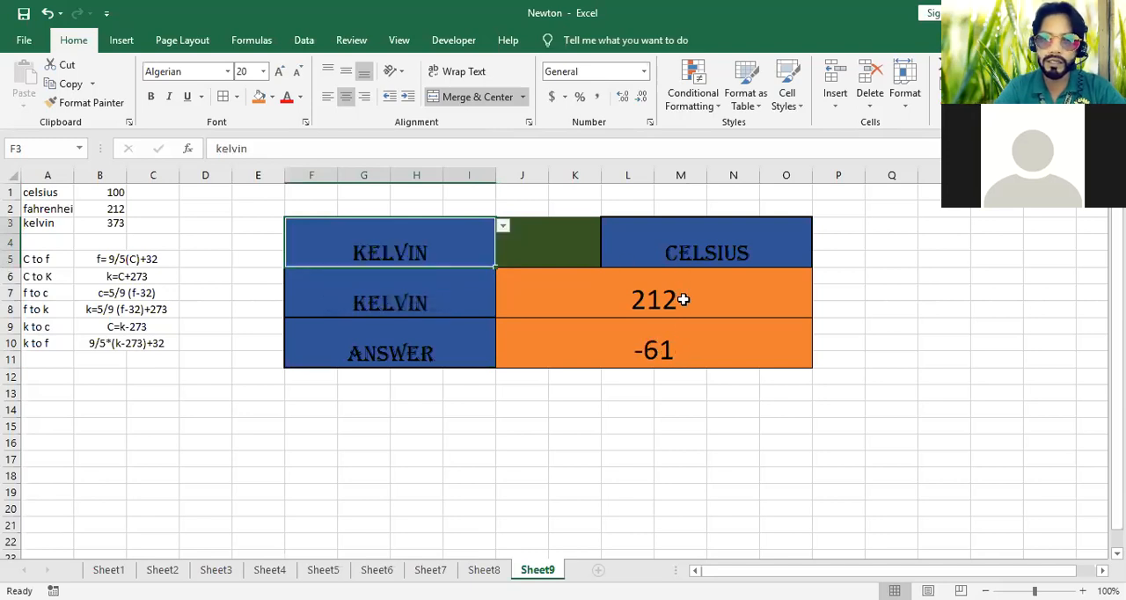
{"action": "left_click", "coordinate": [605, 296]}
{"action": "type", "text": "373"}
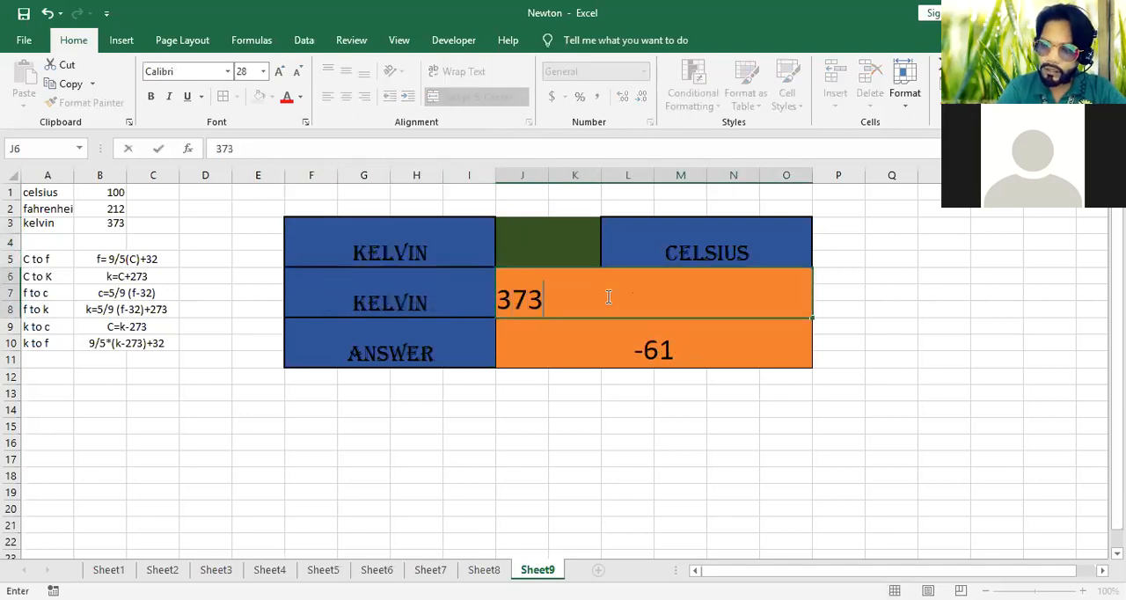
{"action": "key", "text": "Return"}
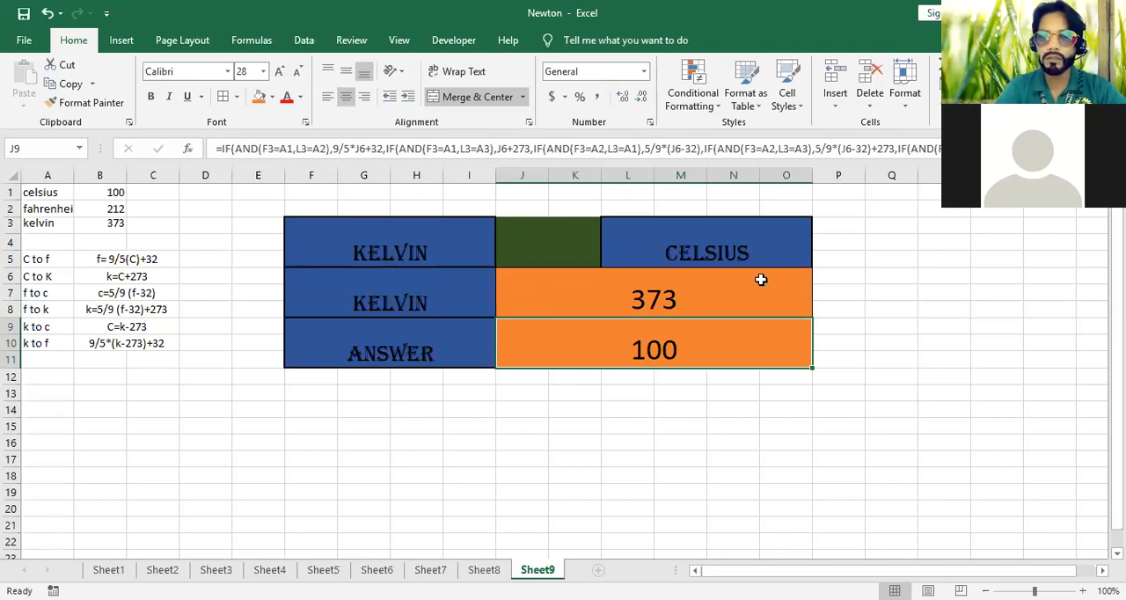
Test the Kelvin to Fahrenheit conversion by setting the target unit in L3 to fahrenheit
{"action": "left_click", "coordinate": [774, 236]}
{"action": "left_click", "coordinate": [821, 226]}
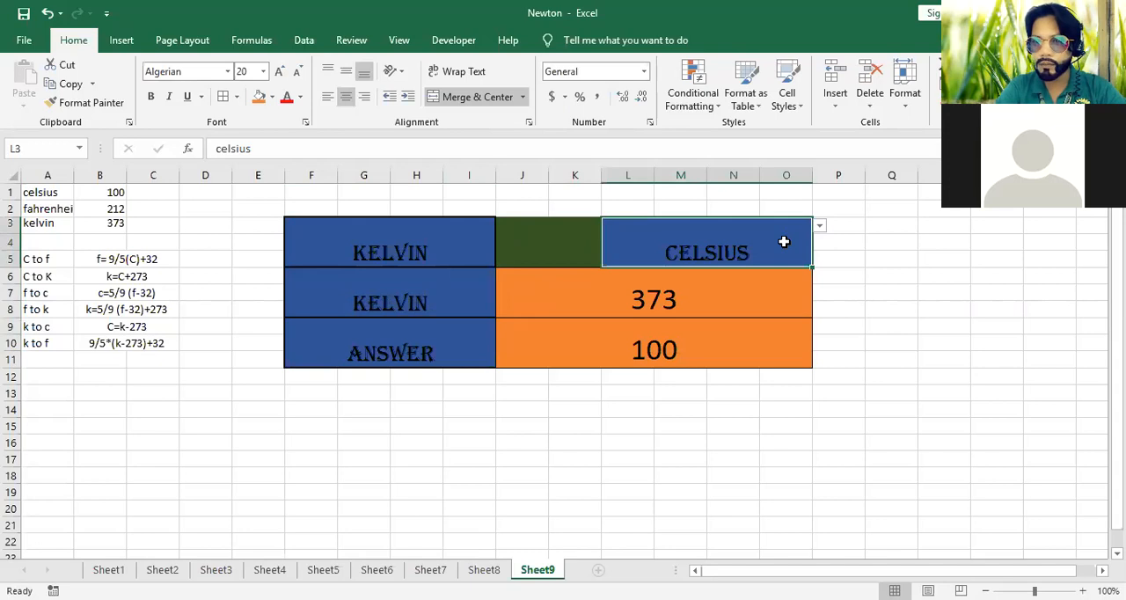
{"action": "left_click", "coordinate": [819, 227]}
{"action": "left_click", "coordinate": [785, 253]}
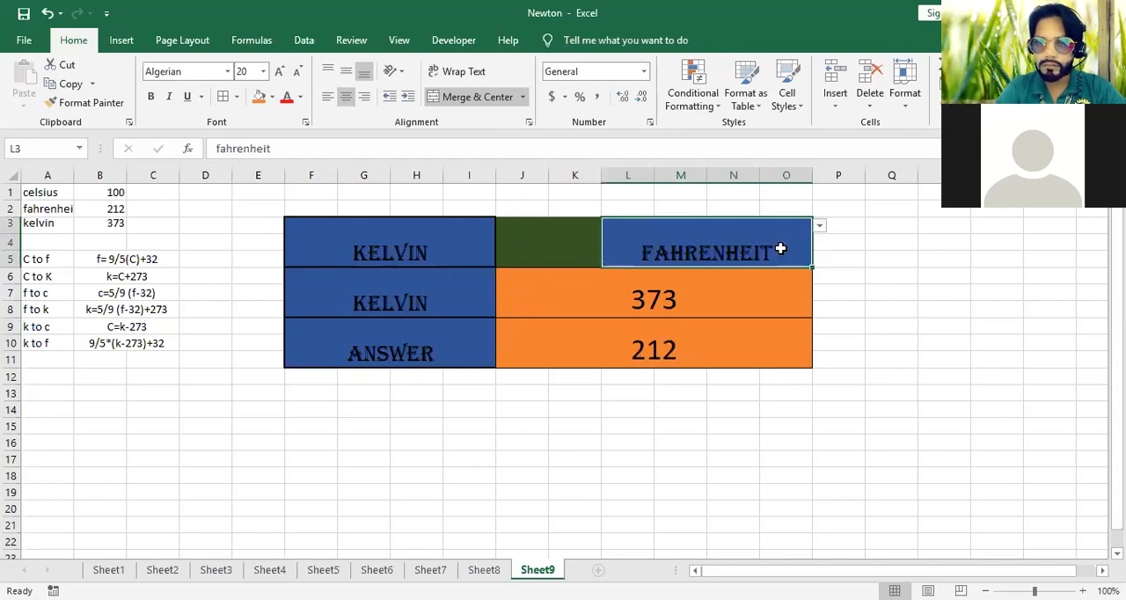